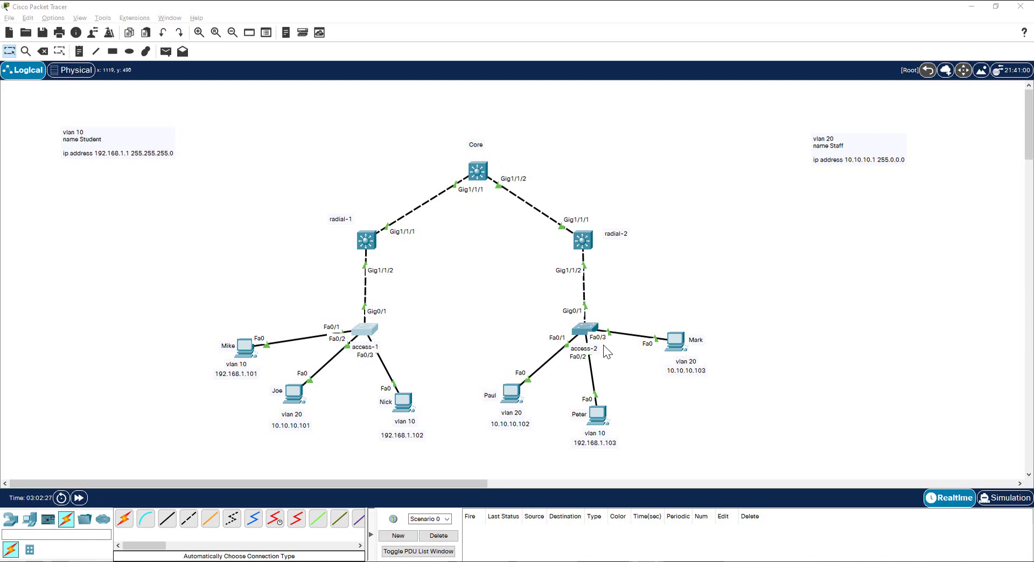
# On switch access-1, enter global configuration mode and create VLAN 10 named Student using the text from the topology note
pyautogui.click(365, 328)
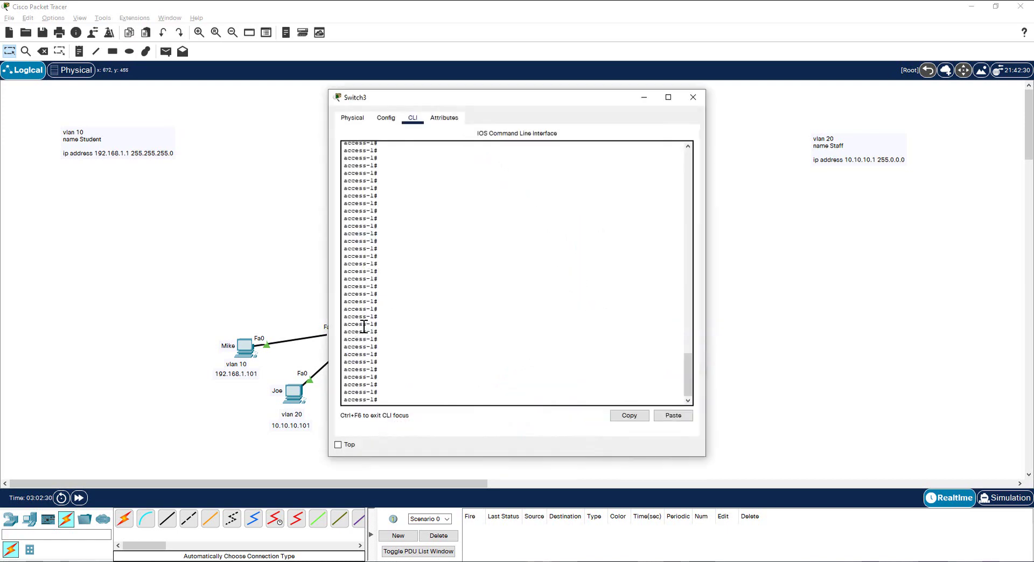
pyautogui.click(437, 388)
pyautogui.write('conf t')
pyautogui.press('Return')
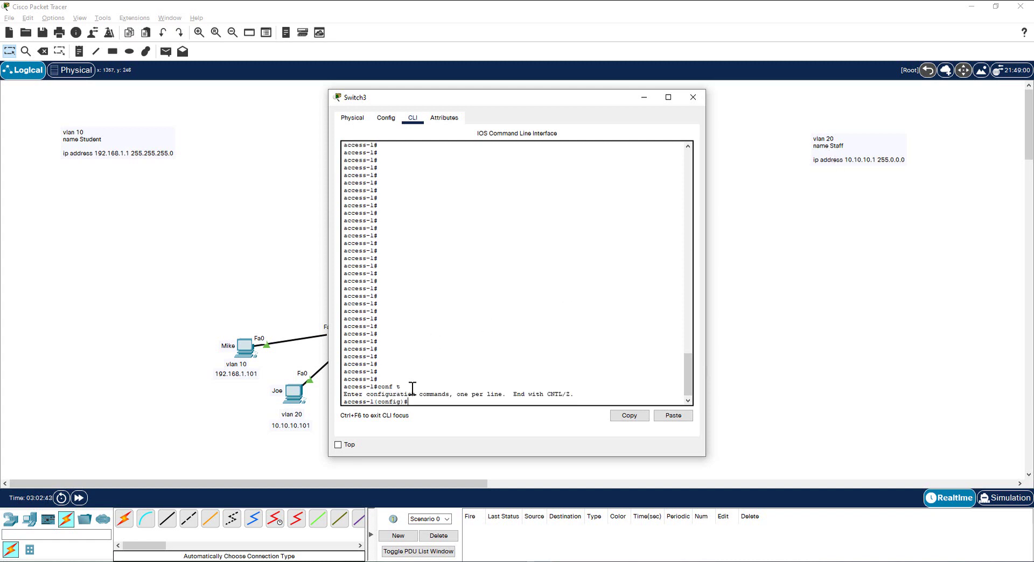
pyautogui.press('Return')
pyautogui.doubleClick(73, 132)
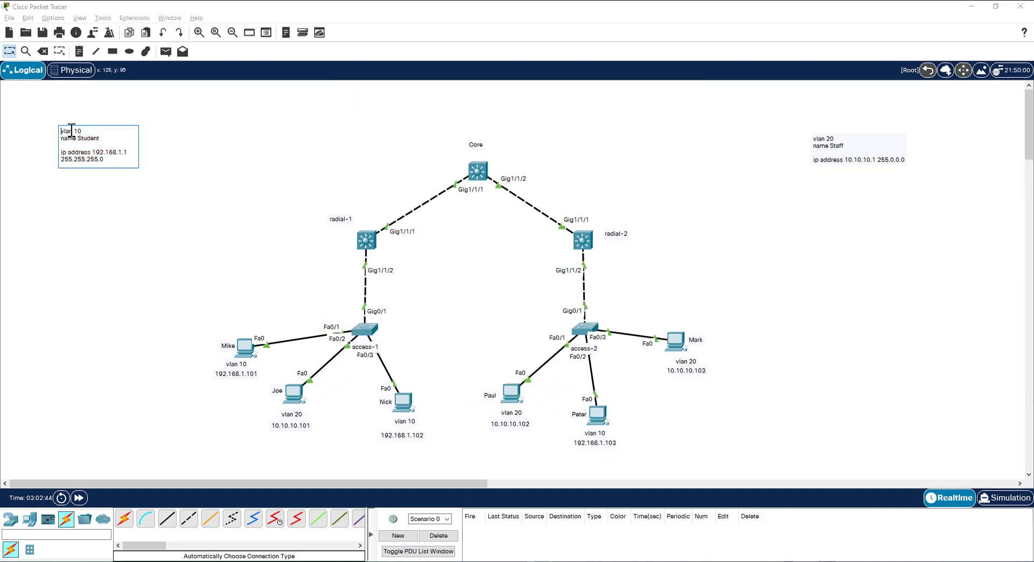
pyautogui.moveTo(61, 131); pyautogui.dragTo(124, 134)
pyautogui.hotkey('ctrl', 'c')
pyautogui.hotkey('alt', 'Tab')
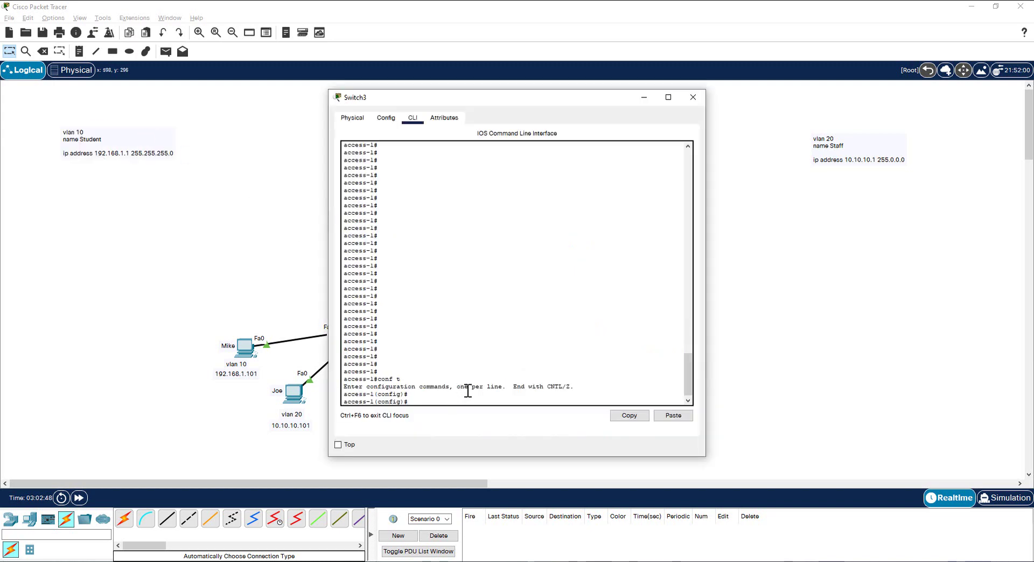
pyautogui.rightClick(450, 396)
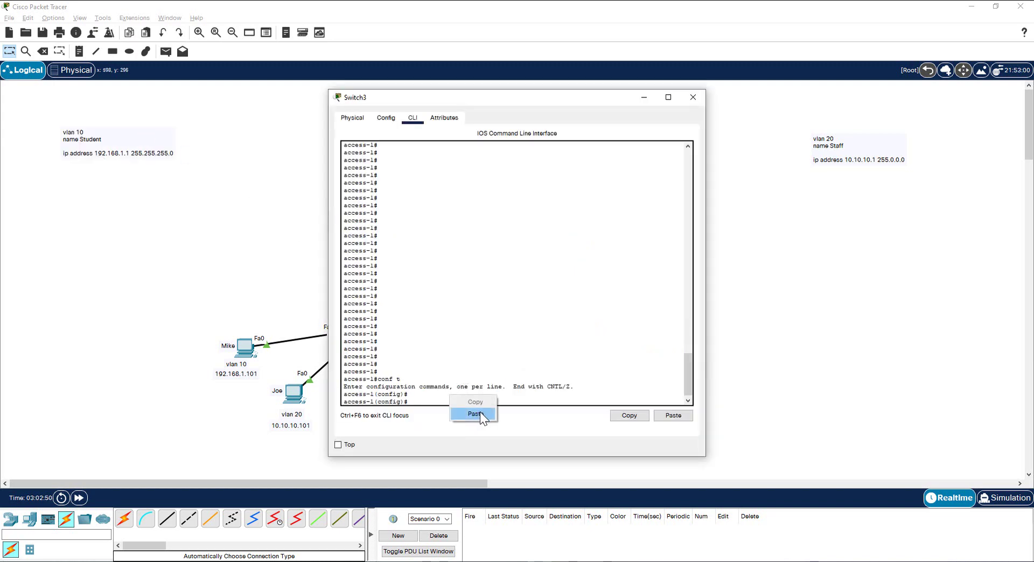
pyautogui.click(477, 412)
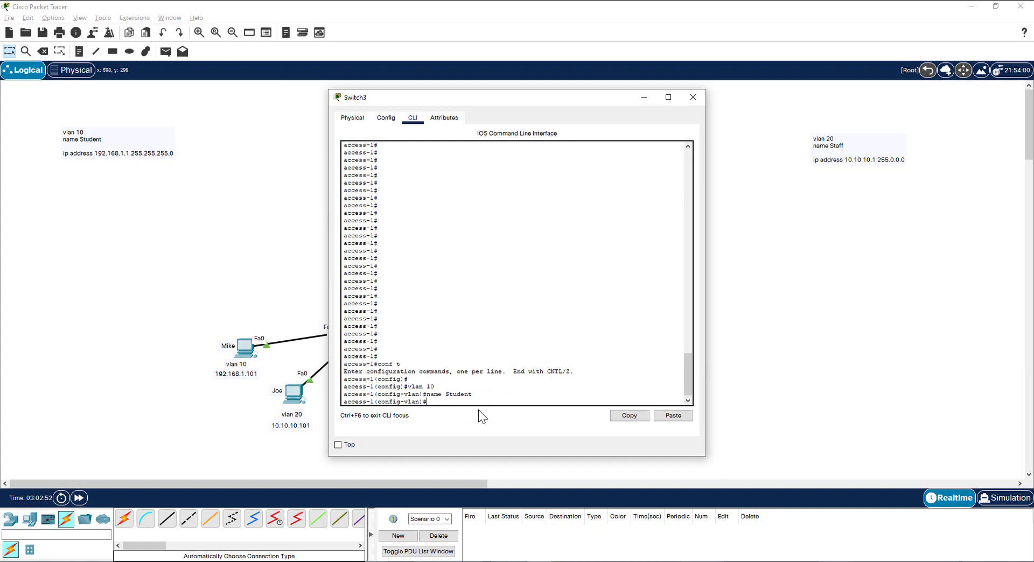
# Create VLAN 20 named Staff on access-1 using the topology note's text, and exit configuration mode
pyautogui.click(835, 143)
pyautogui.moveTo(845, 146); pyautogui.dragTo(810, 137)
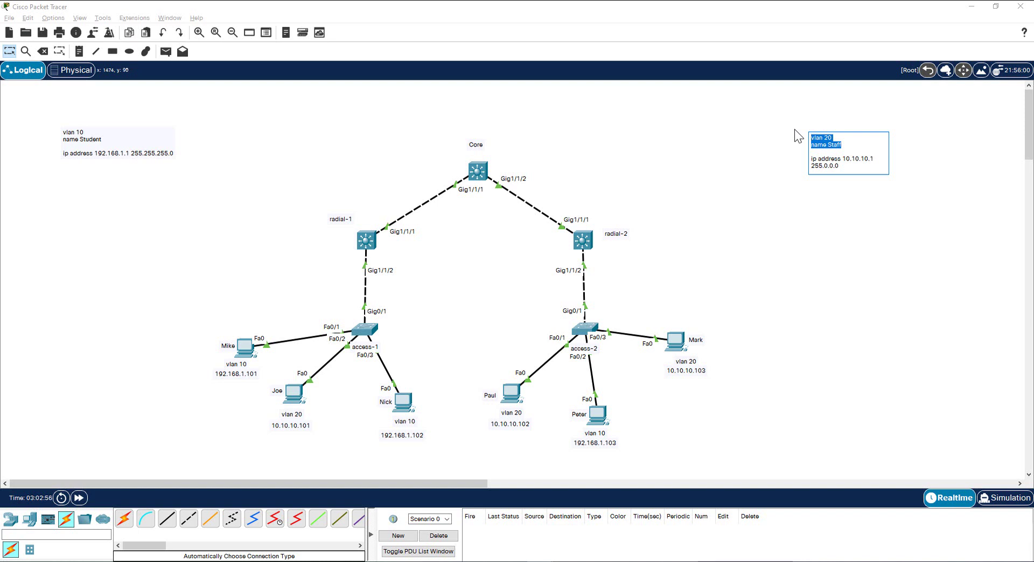
pyautogui.click(359, 331)
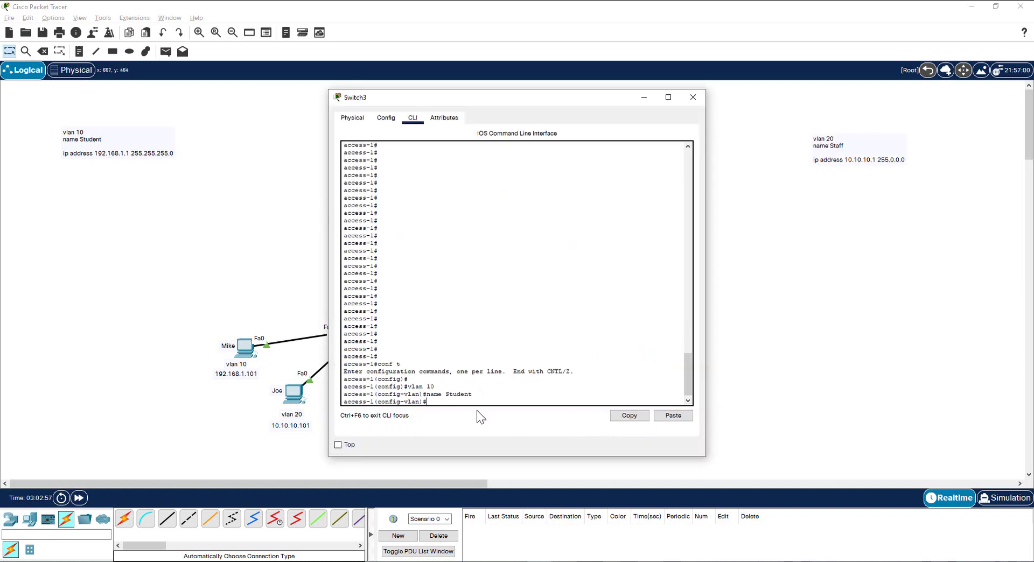
pyautogui.rightClick(504, 388)
pyautogui.click(536, 407)
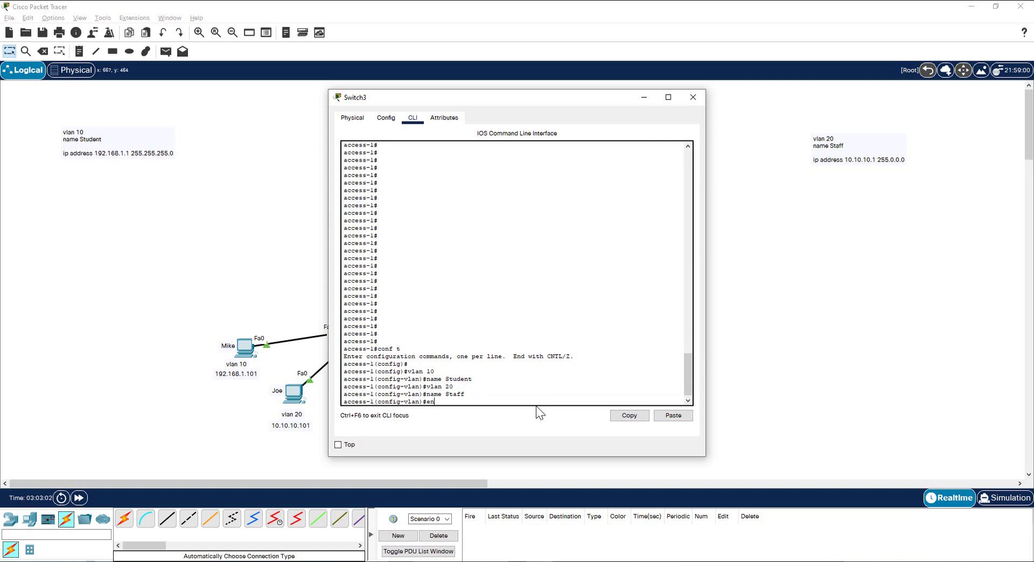
pyautogui.write('end')
pyautogui.press('Return')
pyautogui.press('Return')
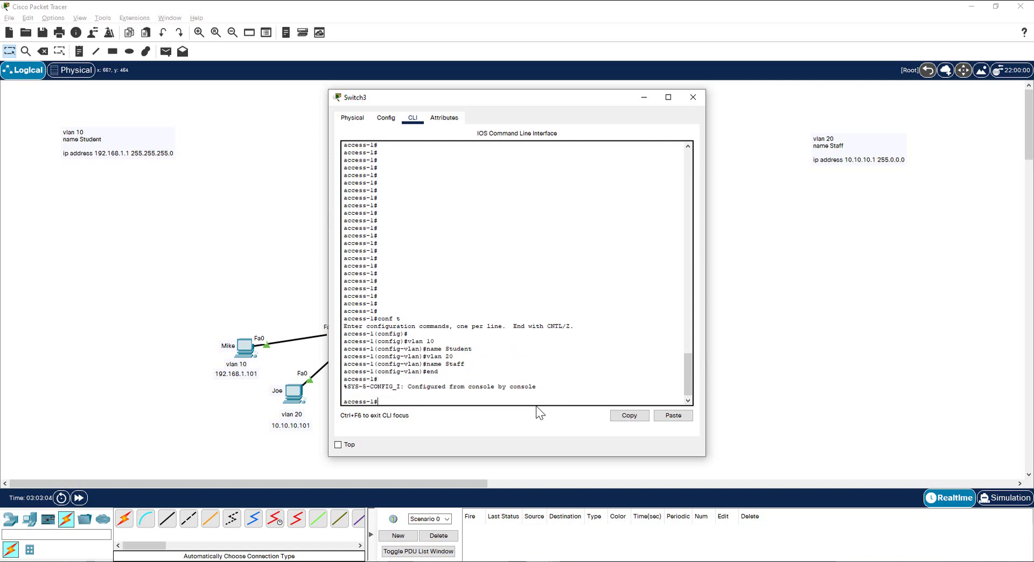
# Show the VLAN table on access-1 through to the end of the output
pyautogui.write('sh vlan')
pyautogui.press('Return')
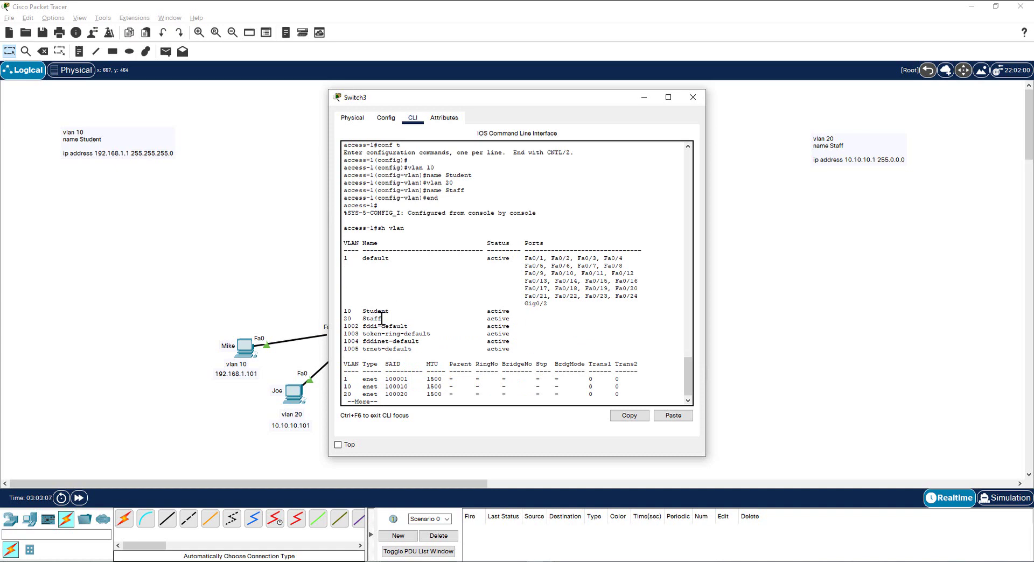
pyautogui.press('space')
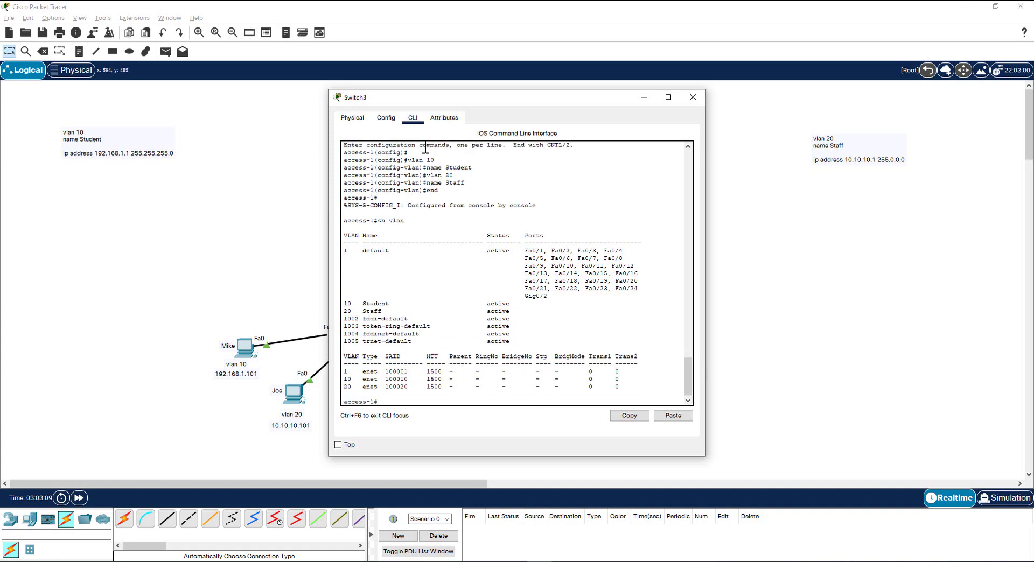
# Re-enter global configuration mode on access-1 and assign interface fa0/1 to access VLAN 10
pyautogui.moveTo(472, 99); pyautogui.dragTo(711, 93)
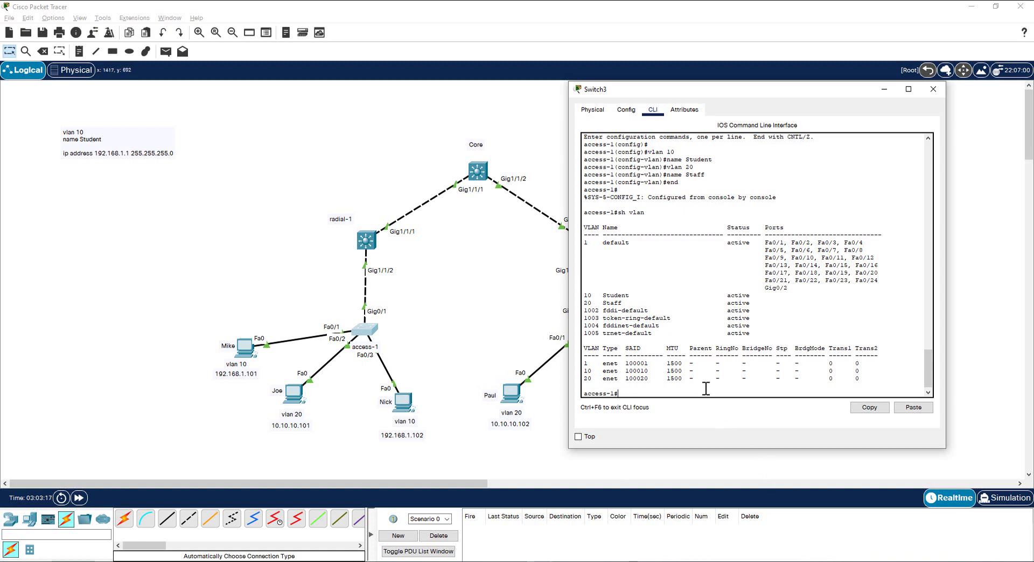
pyautogui.write('conf t')
pyautogui.press('Return')
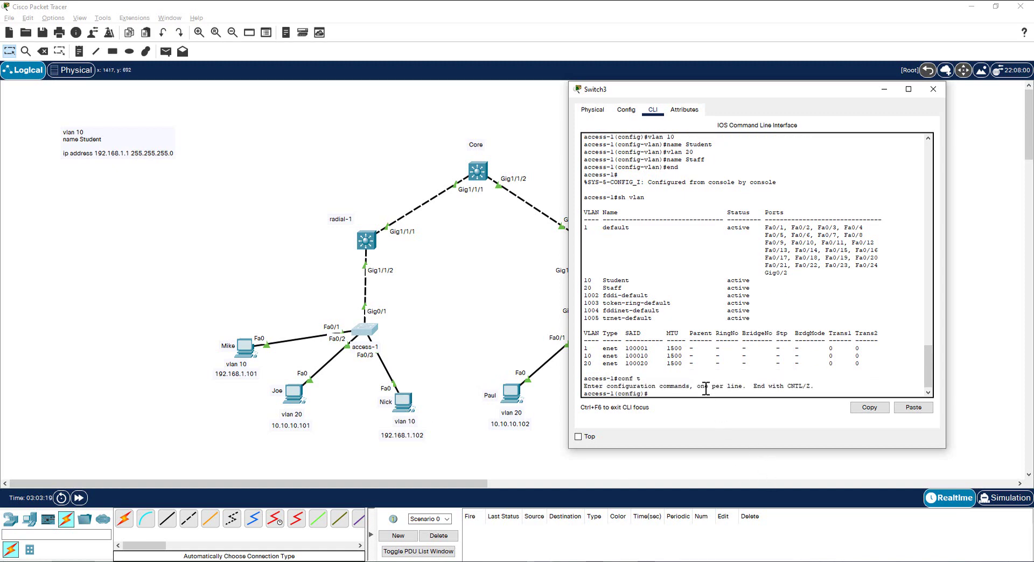
pyautogui.write('int fa0/1')
pyautogui.press('Return')
pyautogui.write('ss-1(config-if)#s')
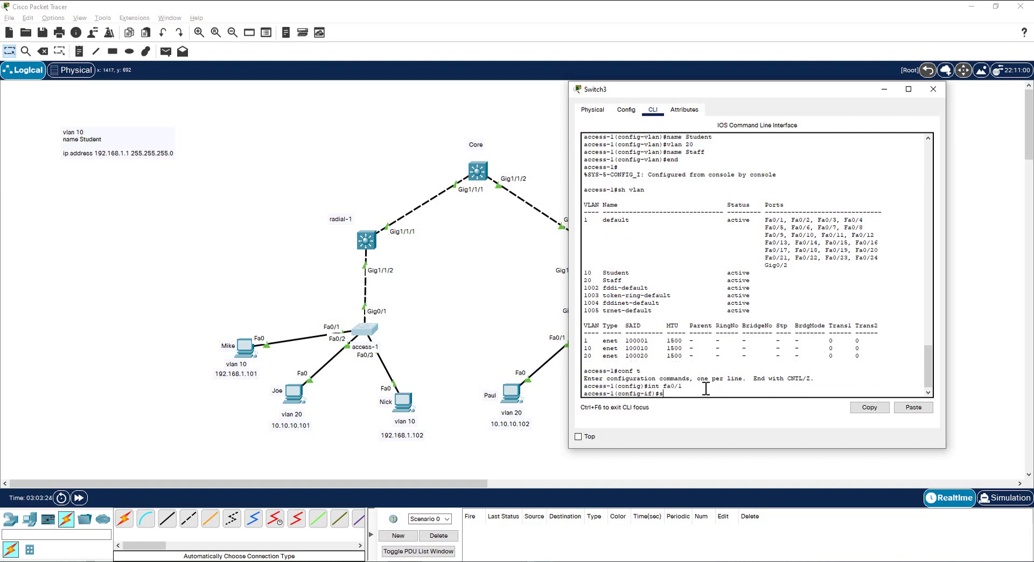
pyautogui.write('w')
pyautogui.press('Tab')
pyautogui.write('ac')
pyautogui.press('Tab')
pyautogui.write('v')
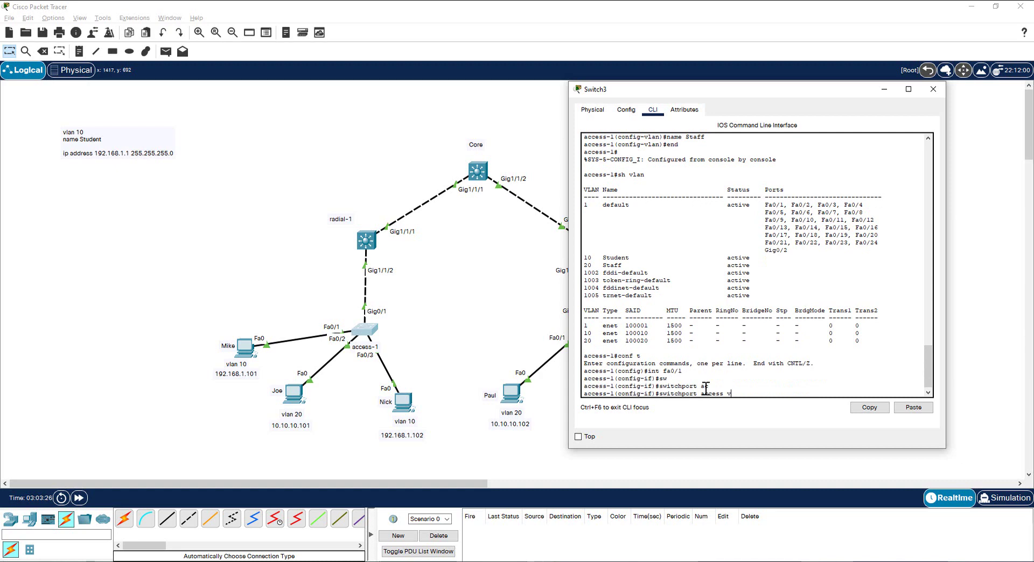
pyautogui.press('Tab')
pyautogui.write('10')
pyautogui.press('Return')
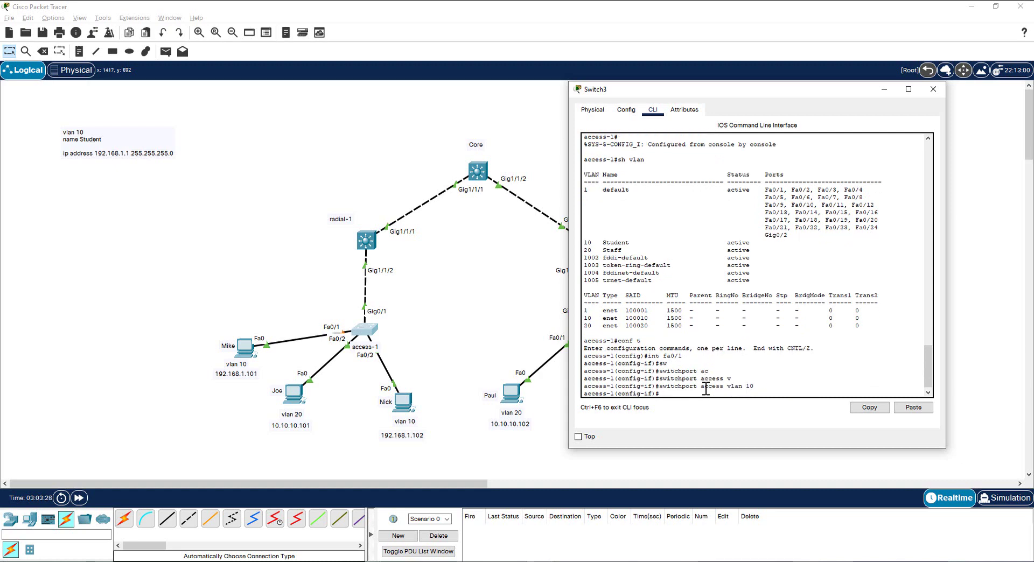
# Assign interface fa0/3 on access-1 to access VLAN 10
pyautogui.write('int fa0/1')
pyautogui.press('BackSpace')
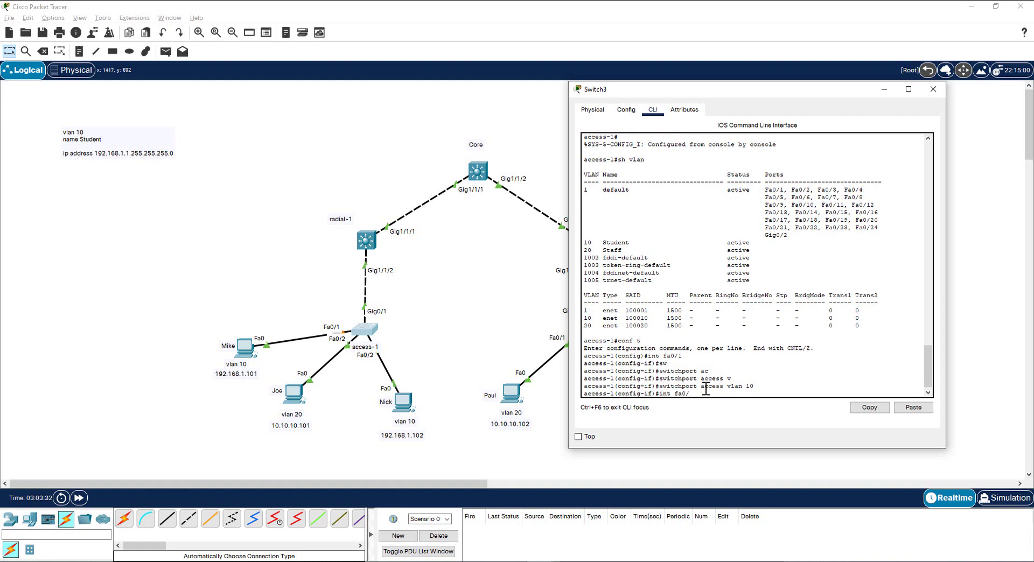
pyautogui.write('3')
pyautogui.press('Return')
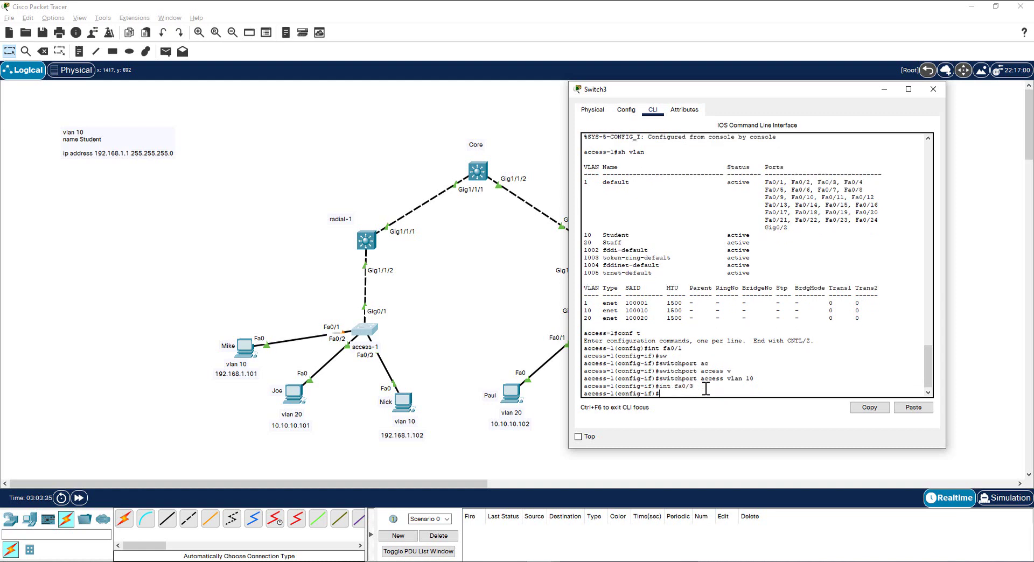
pyautogui.press('Up')
pyautogui.press('Up')
pyautogui.press('Return')
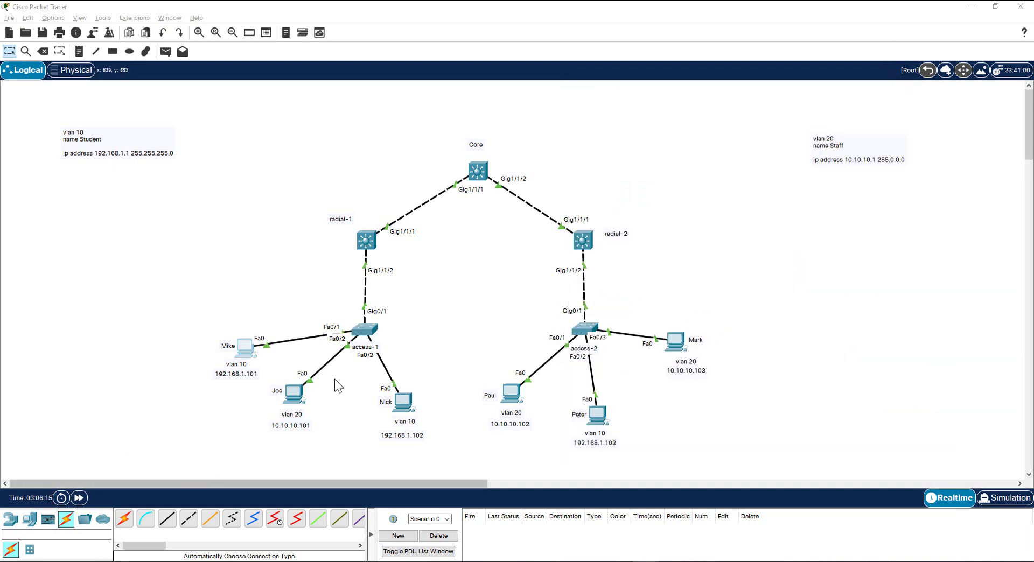
# From the command prompt of the VLAN 10 PC at 192.168.1.101, ping 192.168.1.102 twice
pyautogui.click(241, 348)
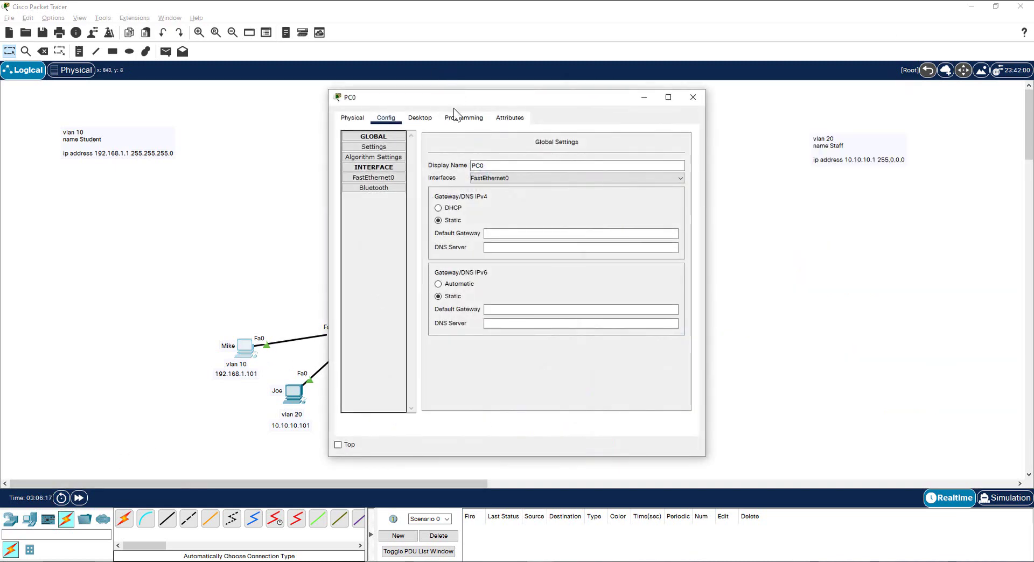
pyautogui.moveTo(449, 98); pyautogui.dragTo(639, 112)
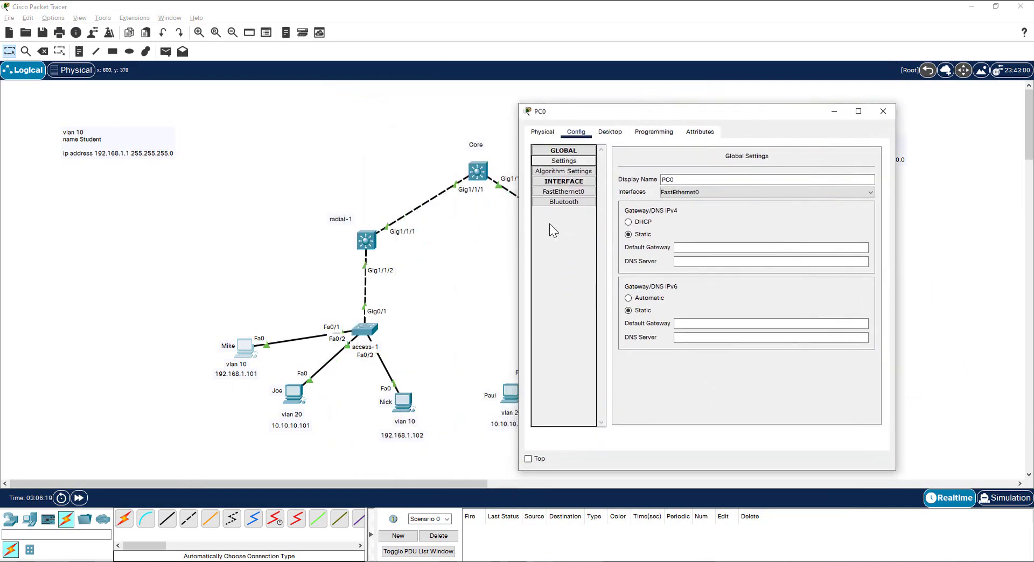
pyautogui.click(608, 135)
pyautogui.click(775, 180)
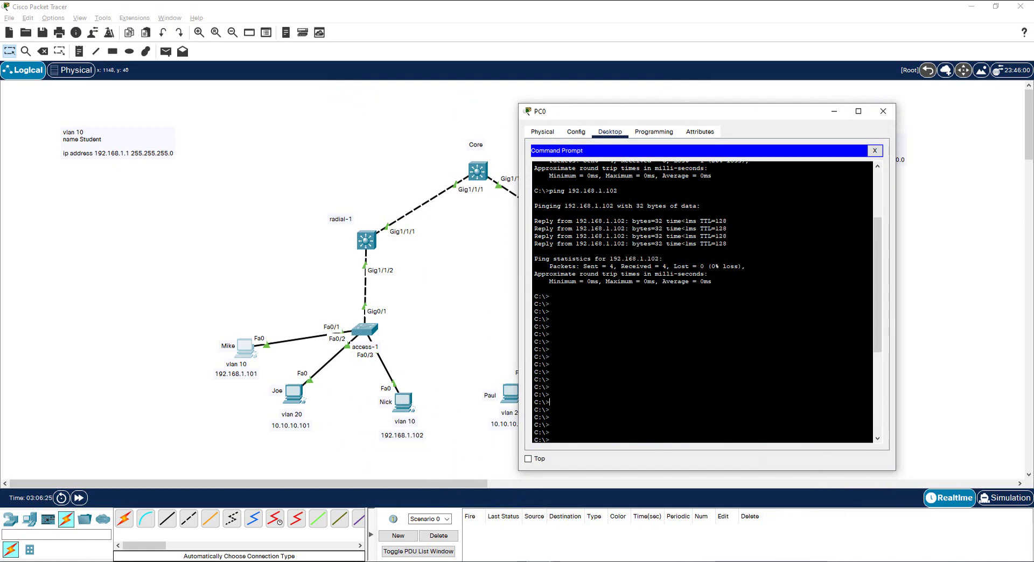
pyautogui.press('Up')
pyautogui.press('Return')
pyautogui.press('Up')
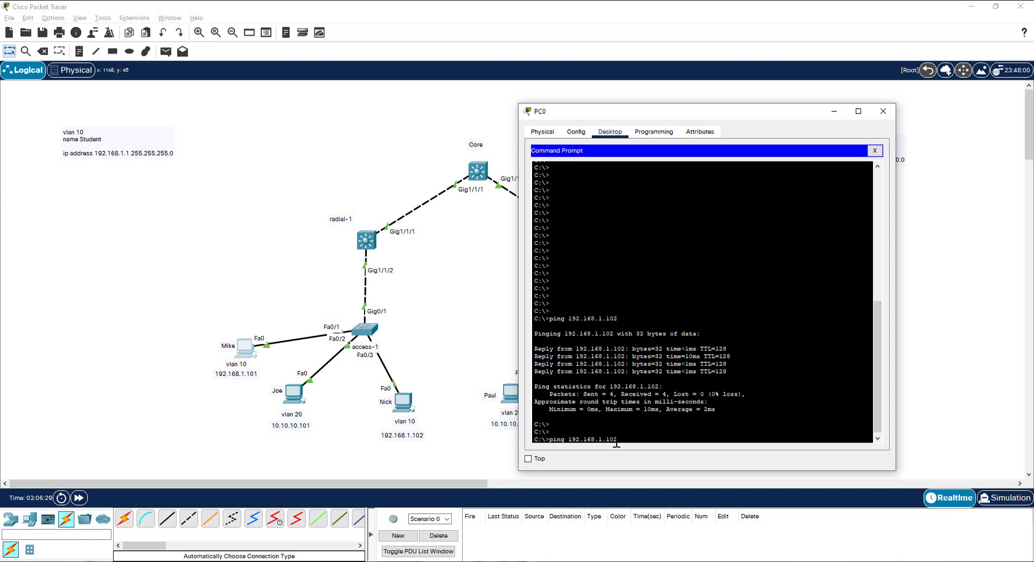
pyautogui.press('Return')
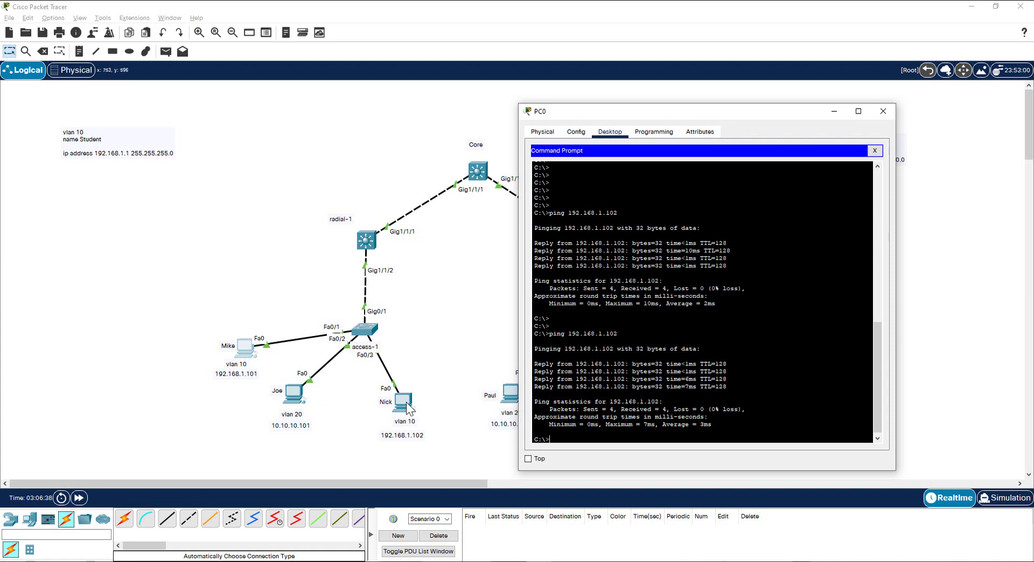
# Check the IPv4 default gateway setting of the PC at 192.168.1.101 and close its window
pyautogui.click(576, 132)
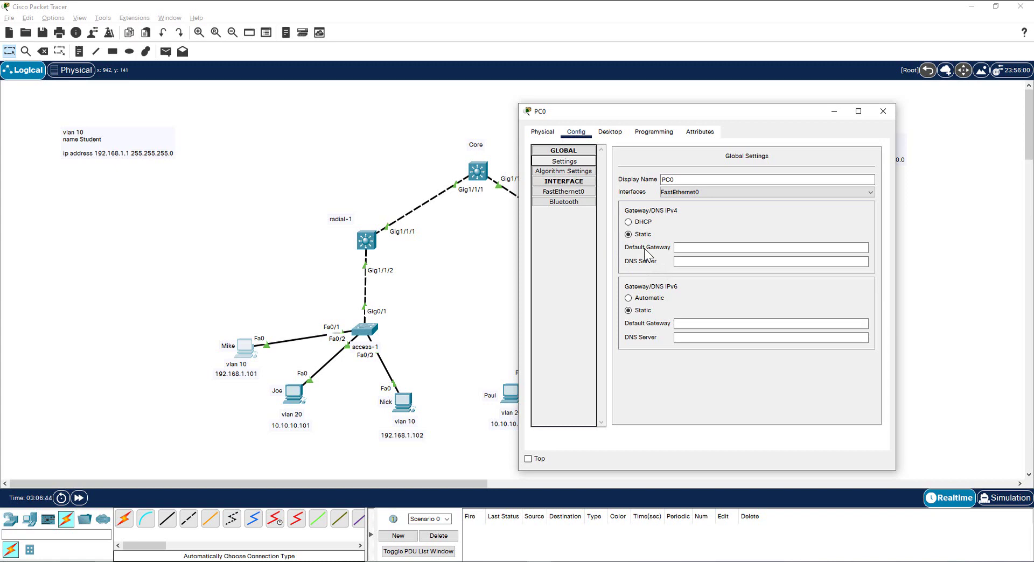
pyautogui.click(694, 249)
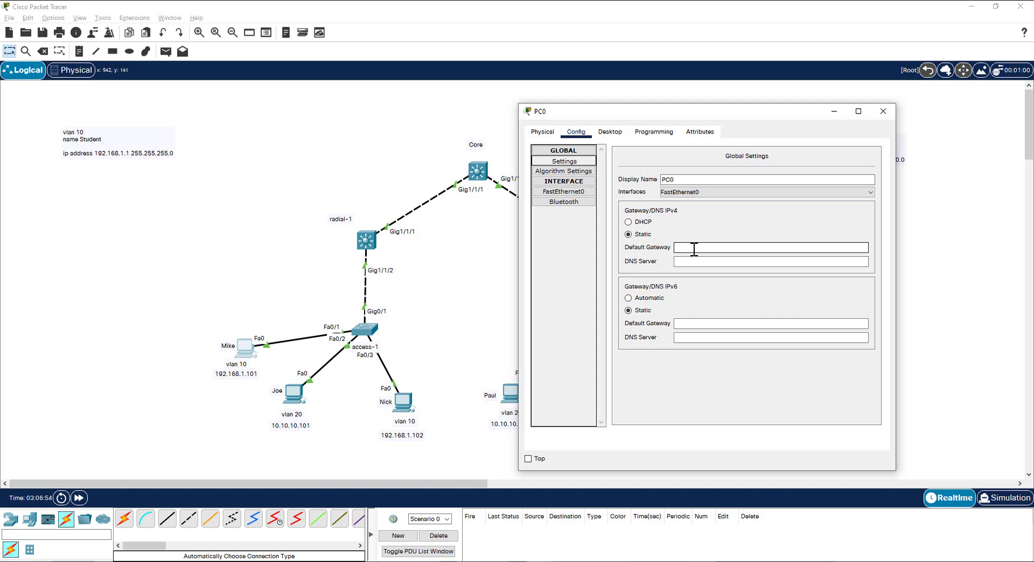
pyautogui.click(883, 111)
# From the command prompt of the VLAN 20 PC at 10.10.10.101, ping 192.168.1.101
pyautogui.click(295, 393)
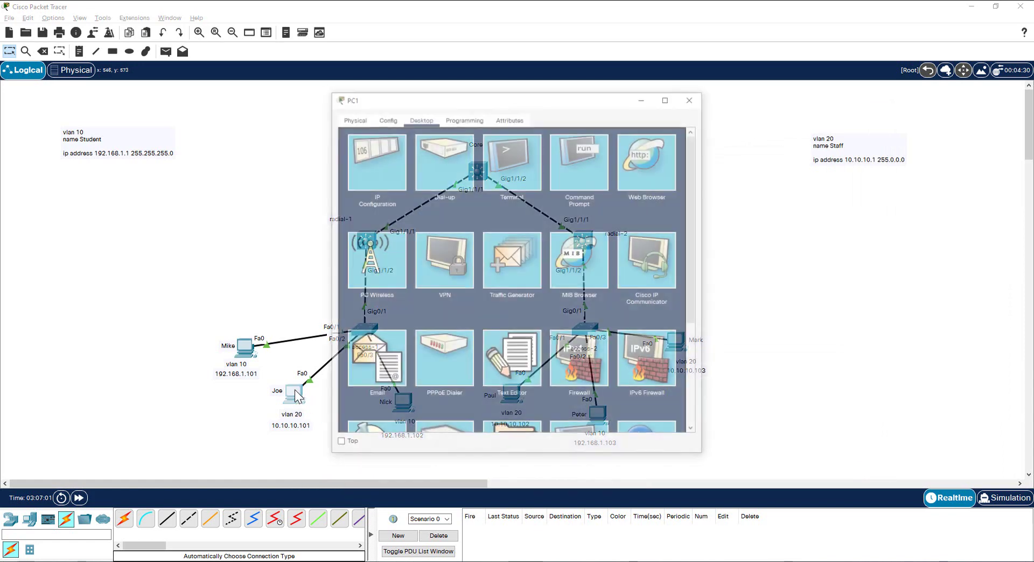
pyautogui.click(595, 161)
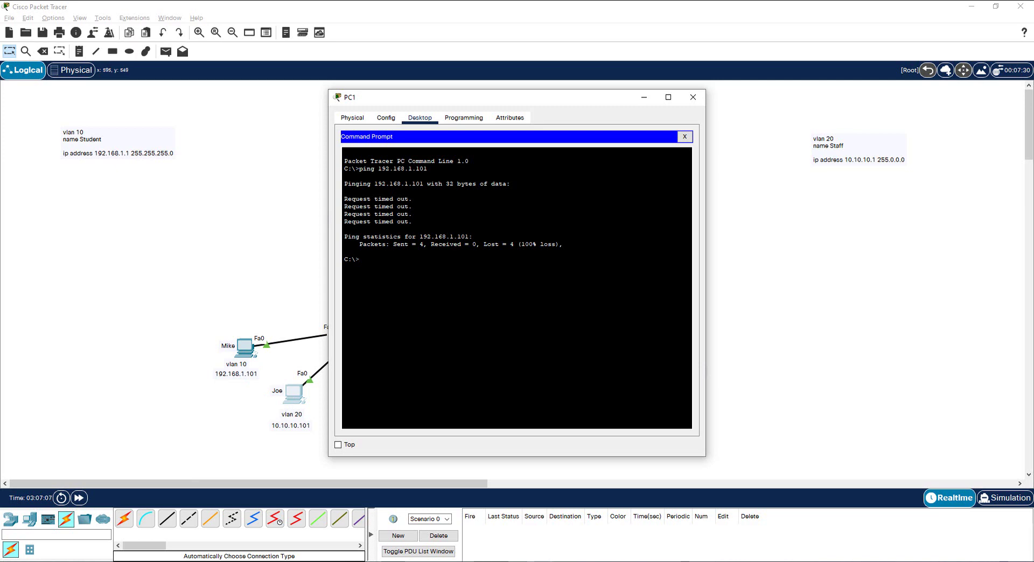
pyautogui.press('Up')
pyautogui.press('Return')
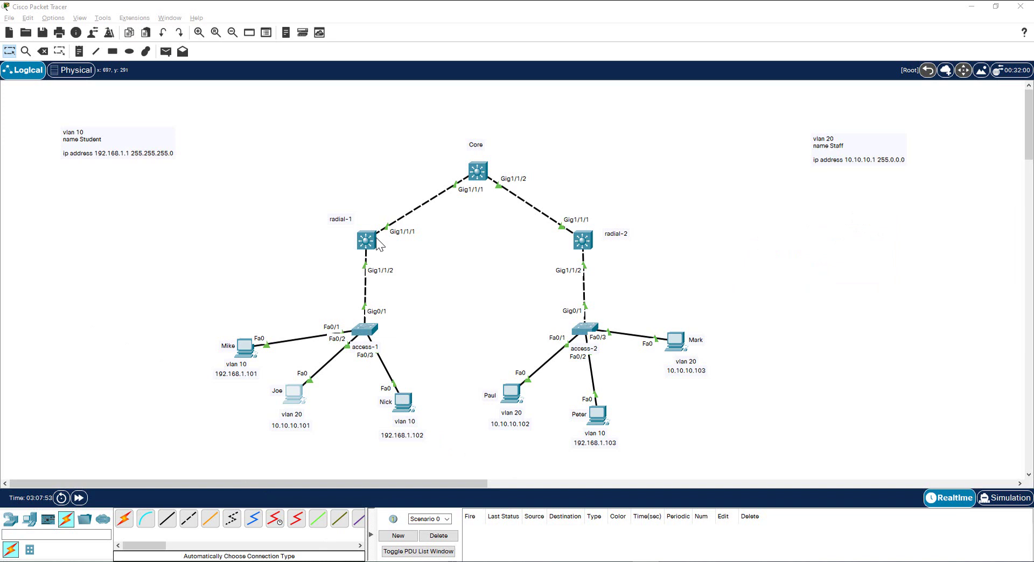
# Start a console session on the Core multilayer switch and enter privileged and global configuration modes
pyautogui.click(476, 171)
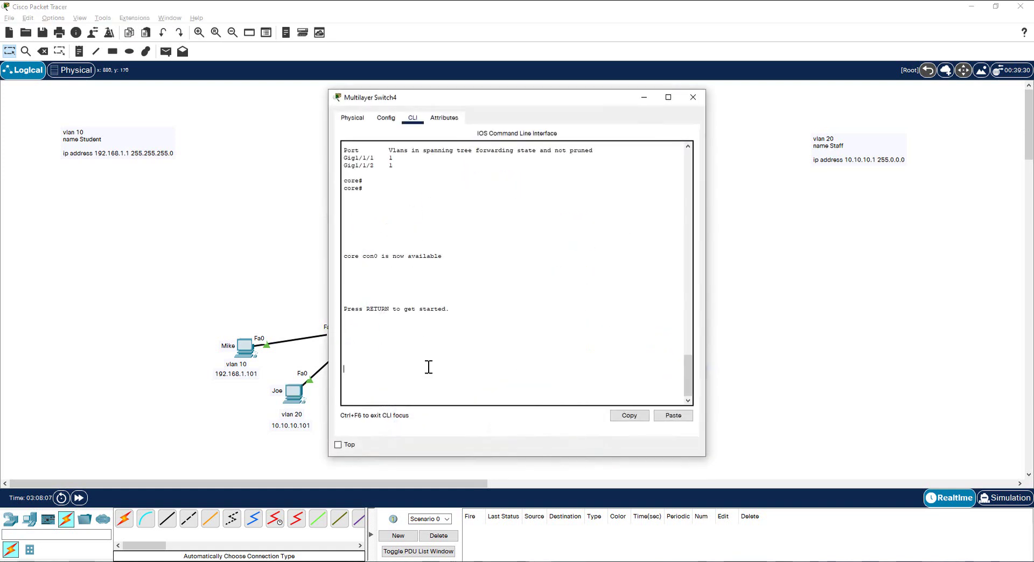
pyautogui.press('Return')
pyautogui.press('Return')
pyautogui.press('Return')
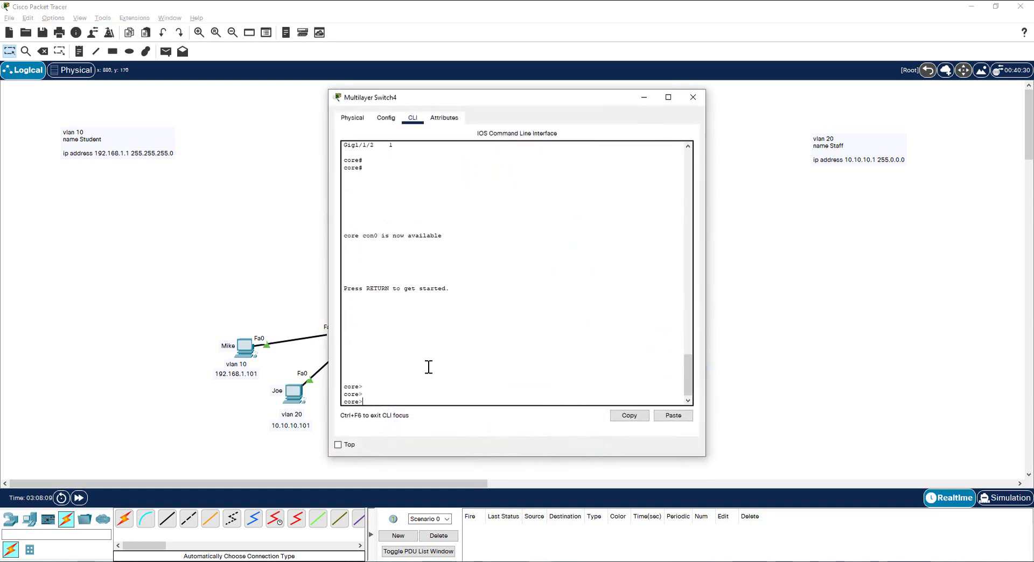
pyautogui.write('en')
pyautogui.press('Return')
pyautogui.write('c')
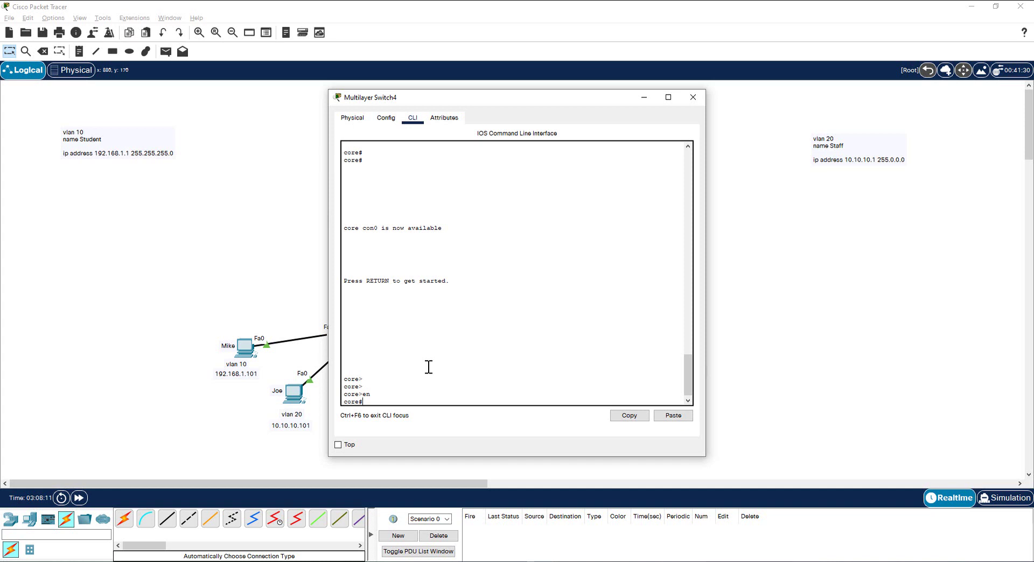
pyautogui.write('onf t')
pyautogui.press('Return')
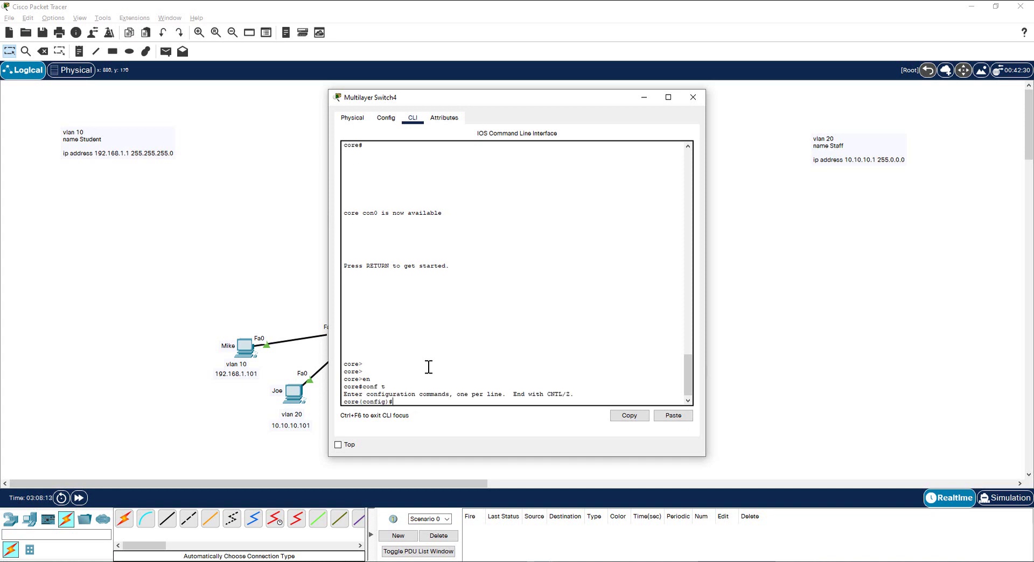
# On the Core switch, assign IP address 192.168.1.1 255.255.255.0 from the note to interface VLAN 10 and return to privileged mode
pyautogui.write('int vlan 10')
pyautogui.press('Return')
pyautogui.click(80, 155)
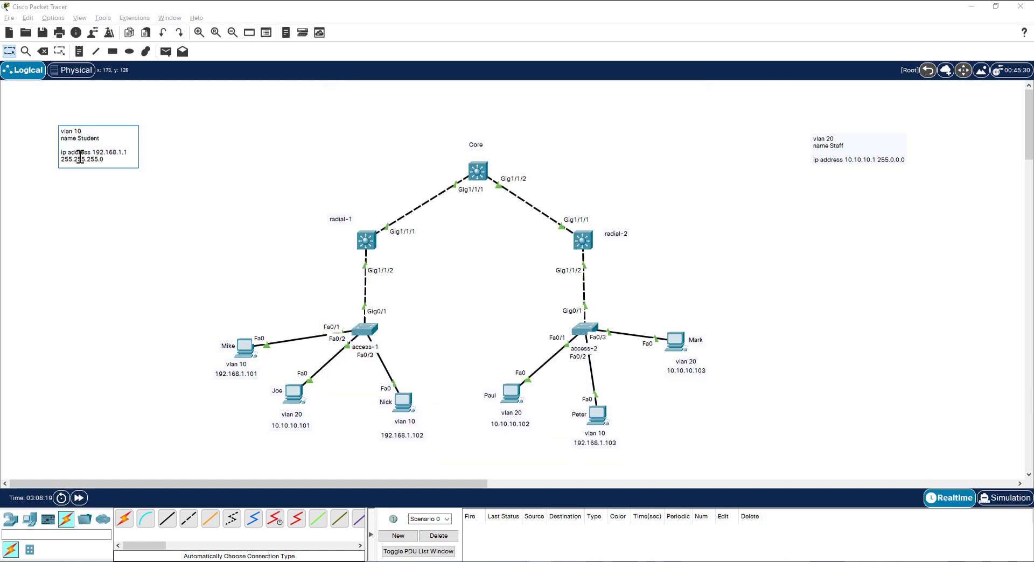
pyautogui.moveTo(61, 152); pyautogui.dragTo(109, 161)
pyautogui.hotkey('ctrl', 'c')
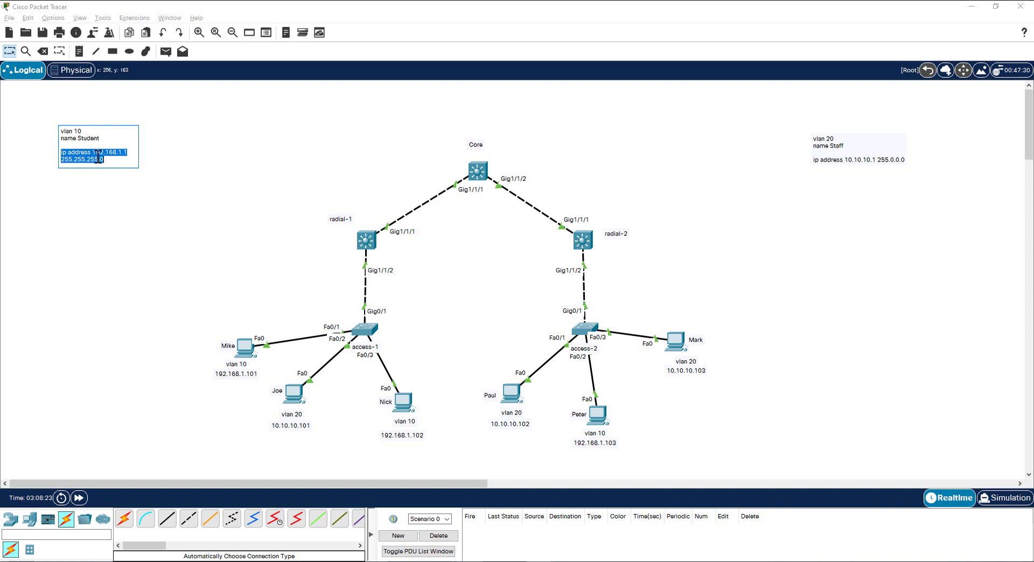
pyautogui.click(482, 179)
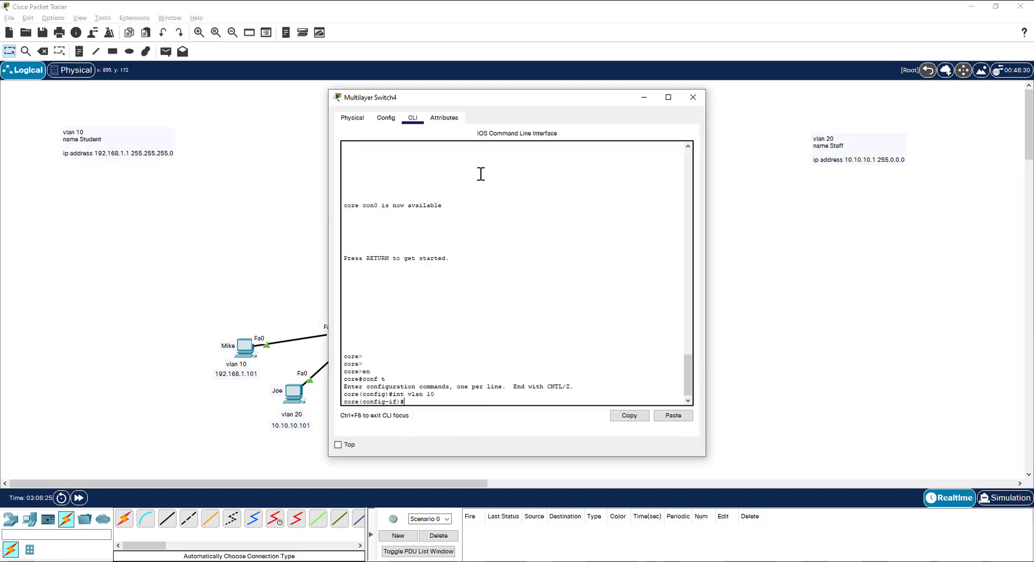
pyautogui.rightClick(579, 339)
pyautogui.click(606, 357)
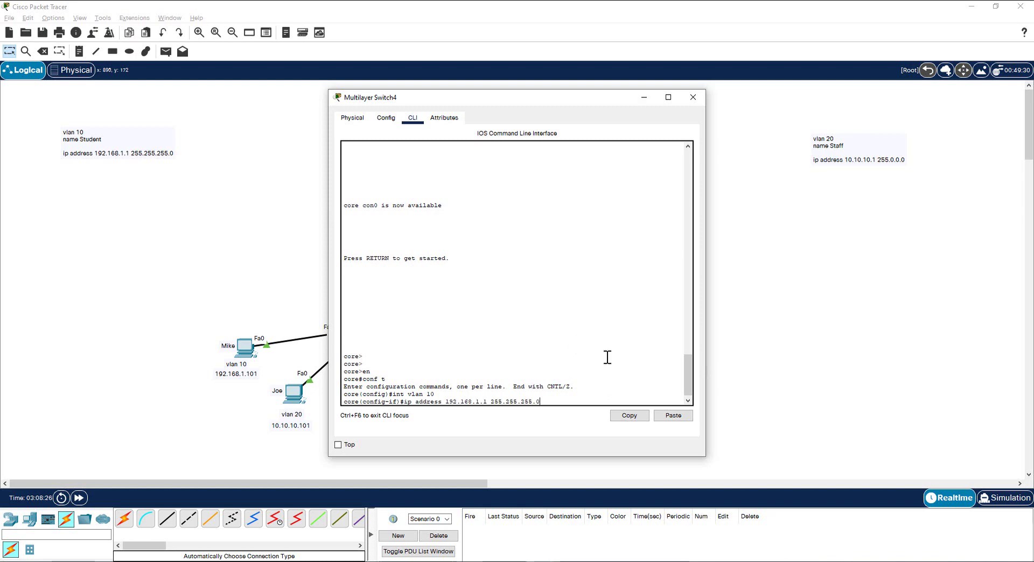
pyautogui.press('Return')
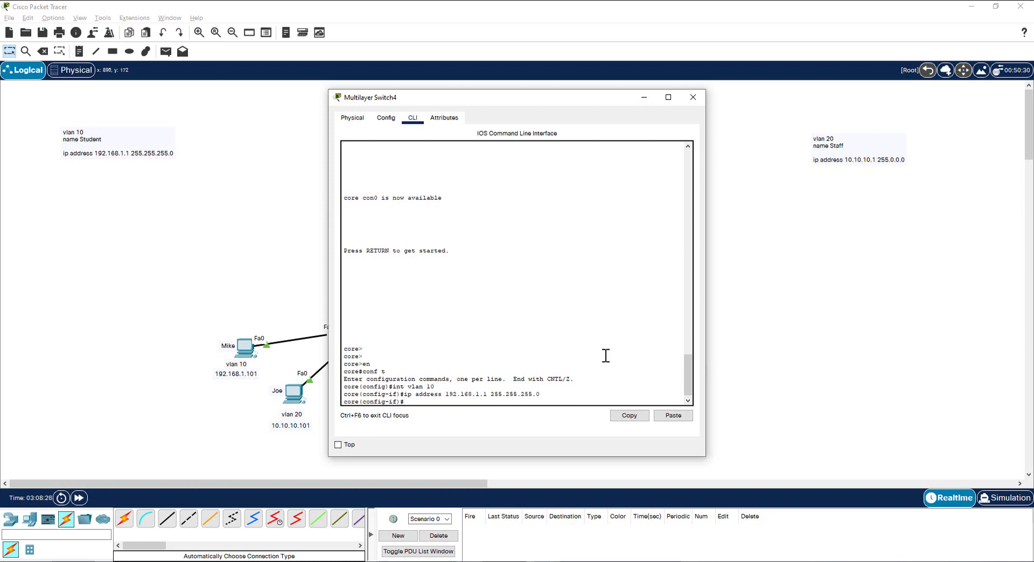
pyautogui.write('end')
pyautogui.press('Return')
pyautogui.press('Return')
pyautogui.press('Return')
pyautogui.press('Return')
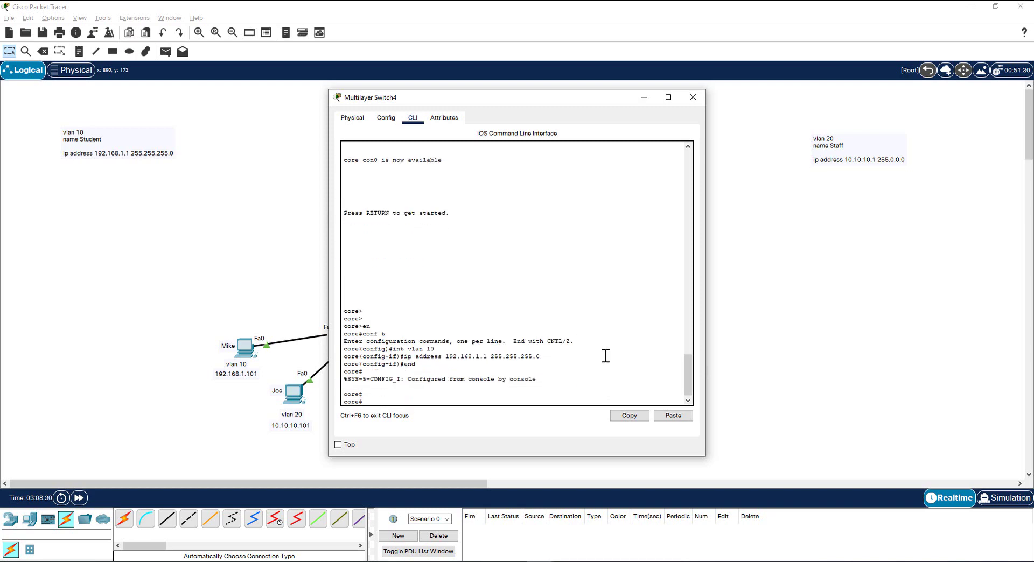
# Show the VLAN table of the Core switch and page through to its end
pyautogui.write('sh run')
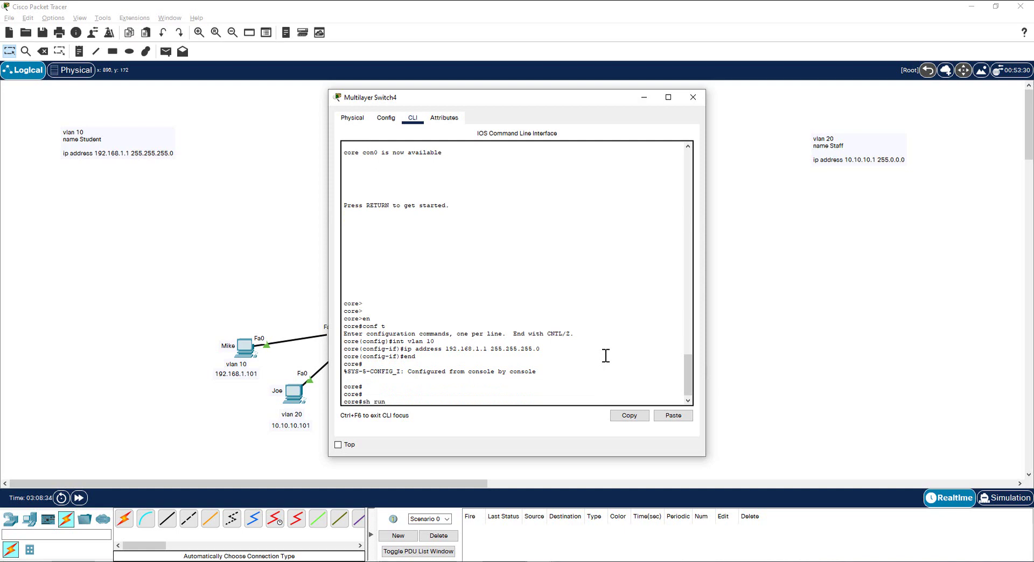
pyautogui.press('BackSpace')
pyautogui.press('BackSpace')
pyautogui.press('BackSpace')
pyautogui.press('BackSpace')
pyautogui.write('vlan')
pyautogui.press('Return')
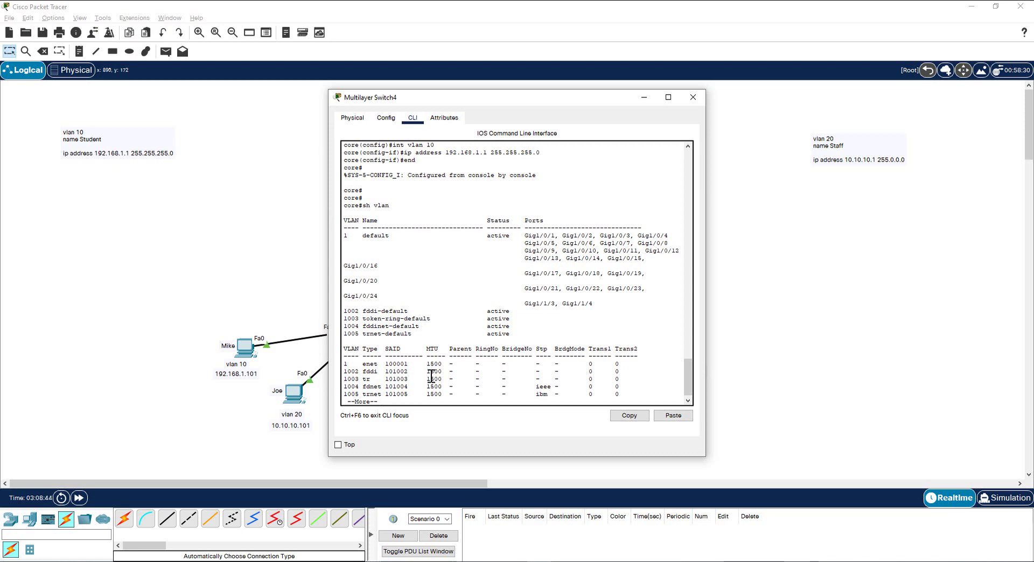
pyautogui.press('space')
pyautogui.press('Return')
pyautogui.press('Return')
pyautogui.press('Return')
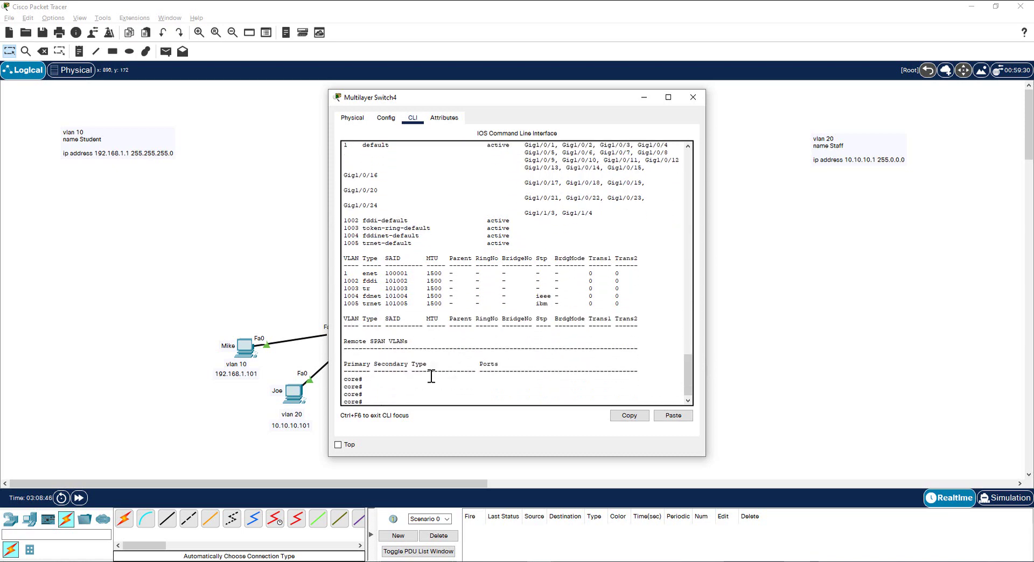
# Review the Core switch's running configuration as far as the VLAN interfaces and close its window
pyautogui.write('sh run')
pyautogui.press('Return')
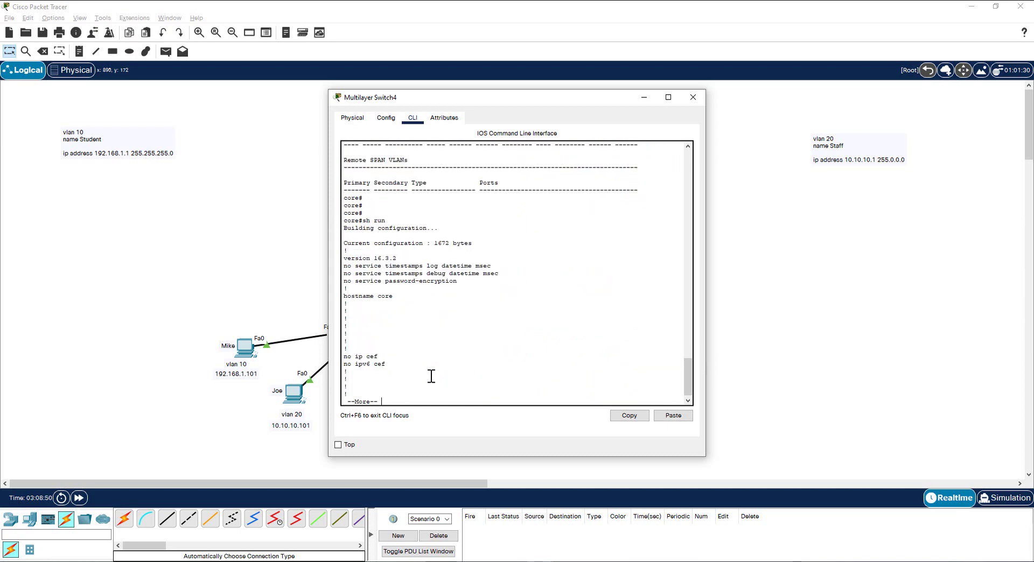
pyautogui.press('space')
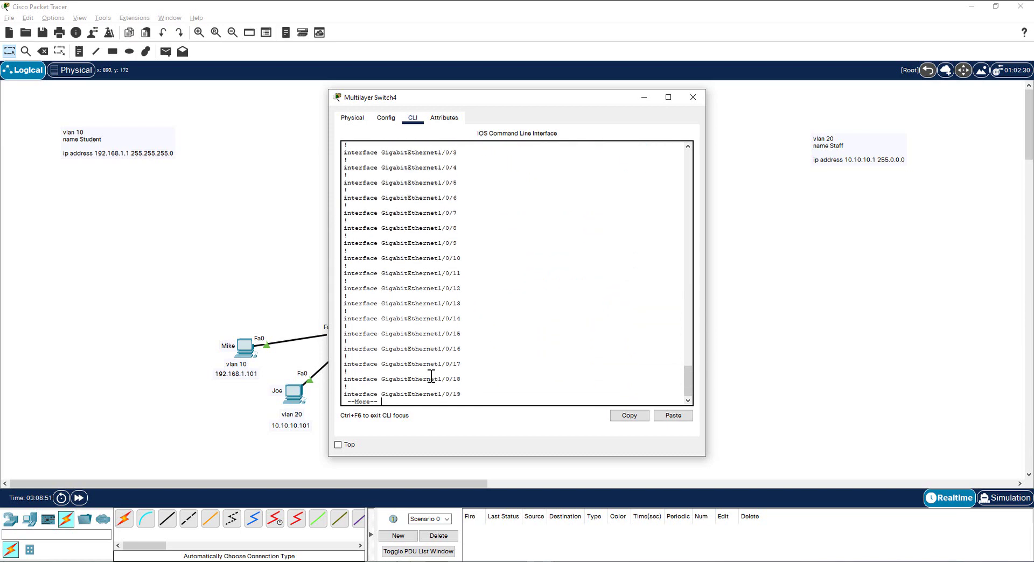
pyautogui.press('space')
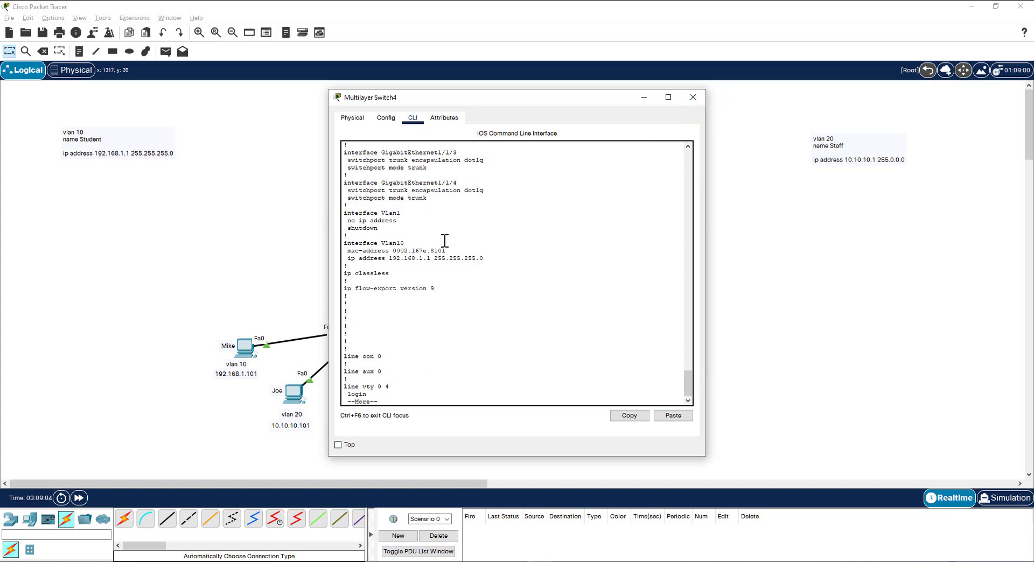
pyautogui.click(719, 103)
pyautogui.click(692, 99)
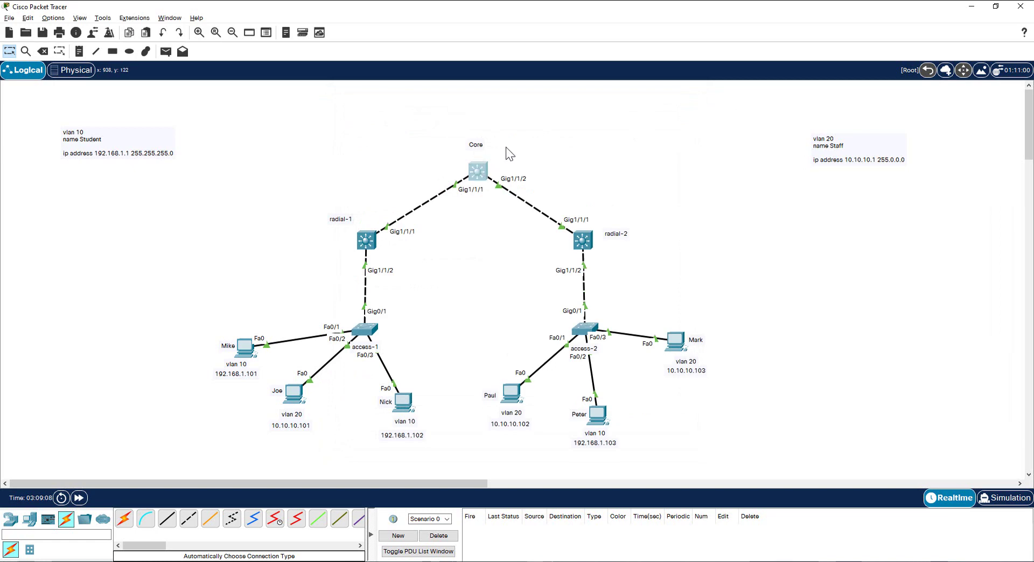
# From the command prompt of the VLAN 10 PC at 192.168.1.101, ping 192.168.1.1 and close its window
pyautogui.click(246, 355)
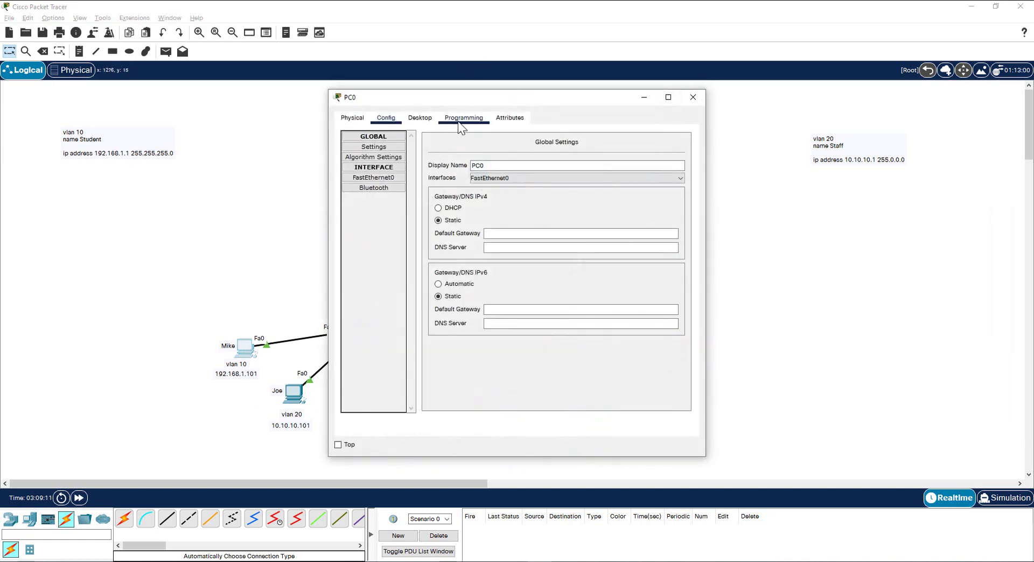
pyautogui.click(420, 118)
pyautogui.click(582, 159)
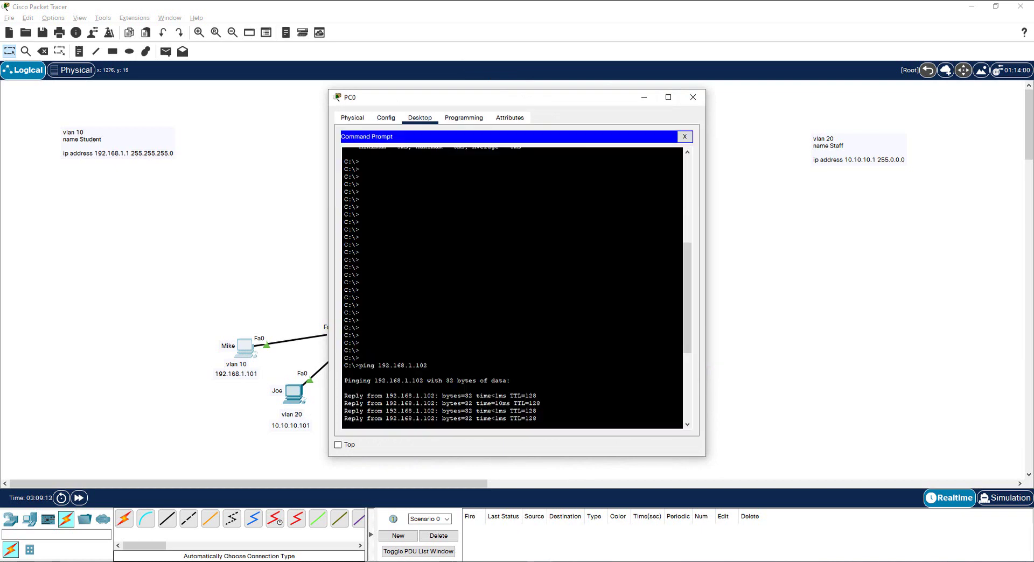
pyautogui.press('Return')
pyautogui.press('Up')
pyautogui.press('Return')
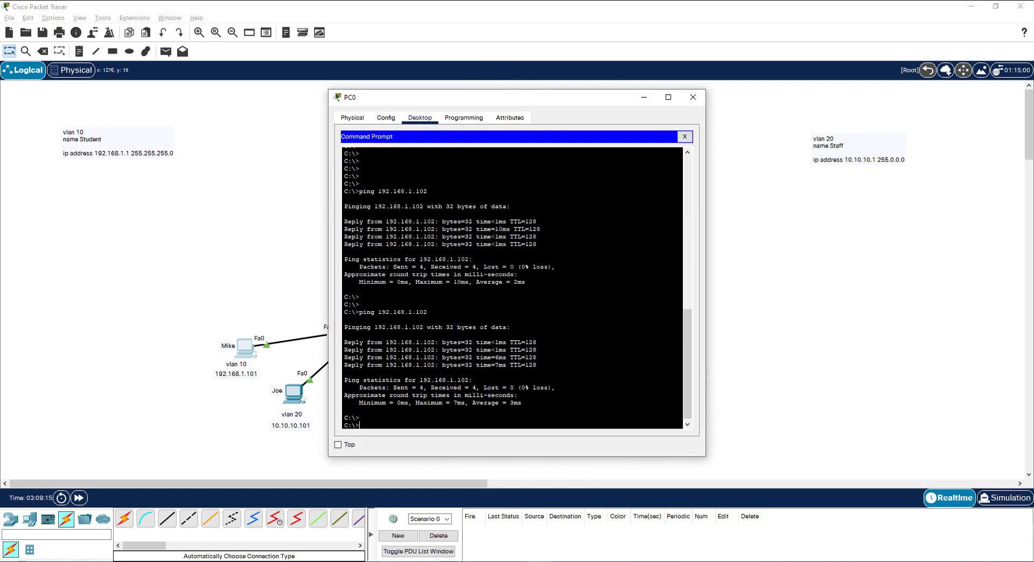
pyautogui.press('Return')
pyautogui.press('Up')
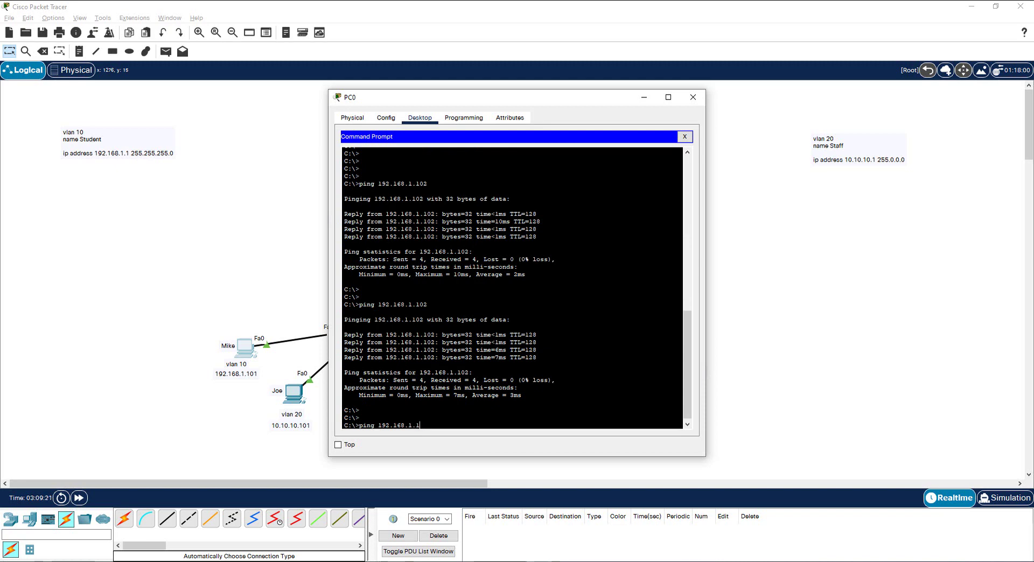
pyautogui.press('Return')
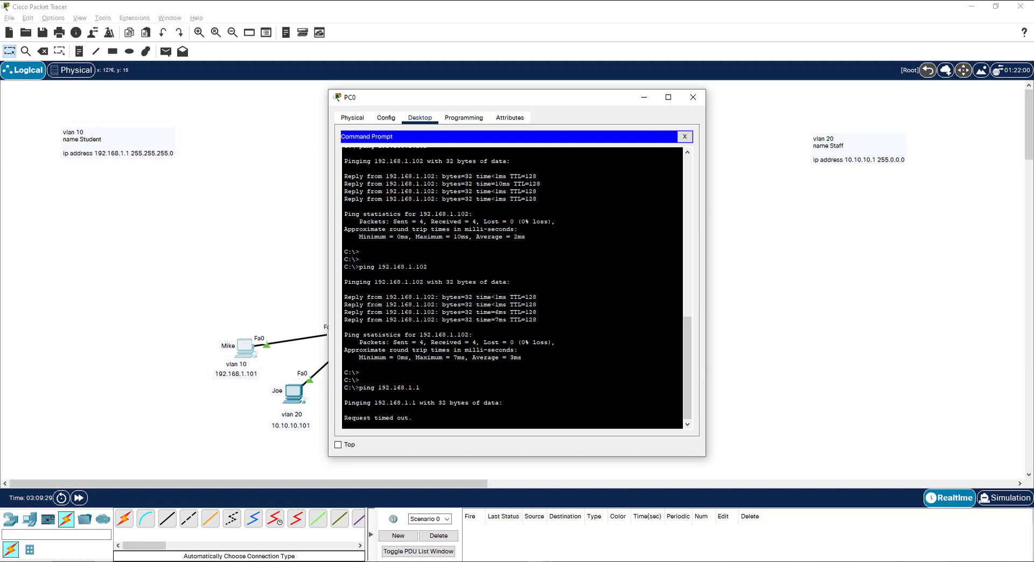
pyautogui.click(693, 97)
# Reopen the Core switch's CLI, finish the configuration listing and enter global configuration mode
pyautogui.click(475, 152)
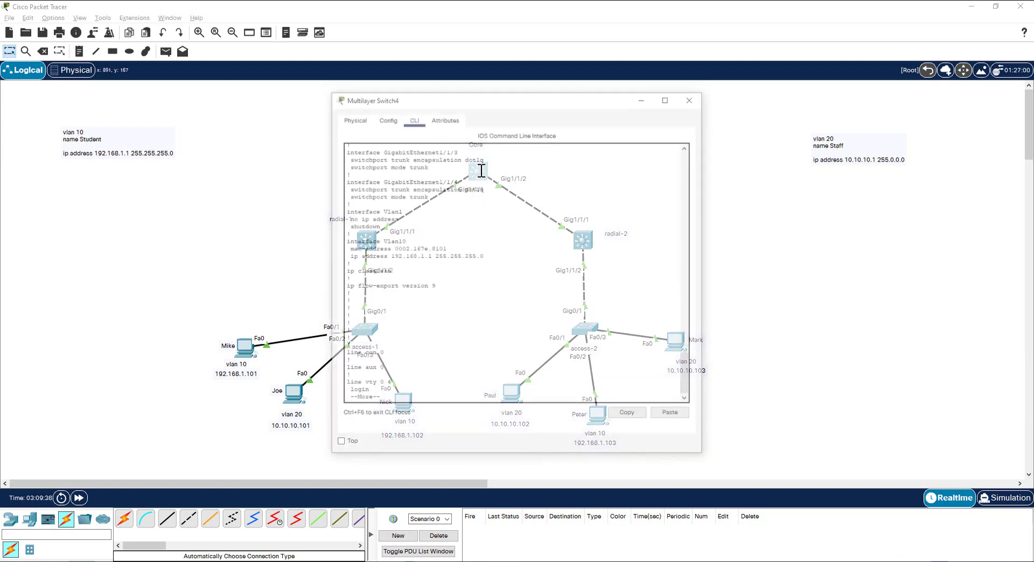
pyautogui.click(483, 362)
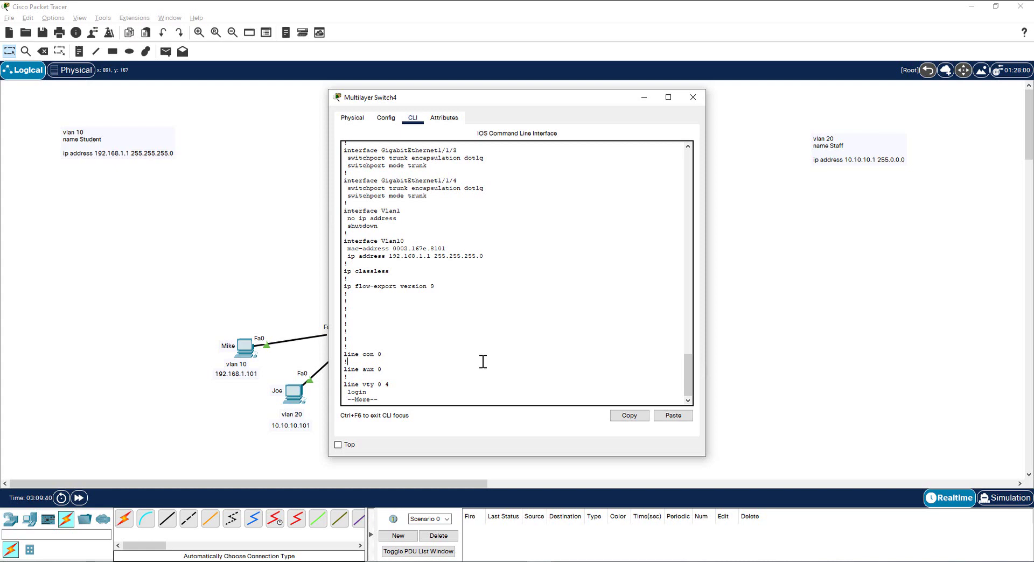
pyautogui.press('space')
pyautogui.press('Return')
pyautogui.press('Return')
pyautogui.write('conf')
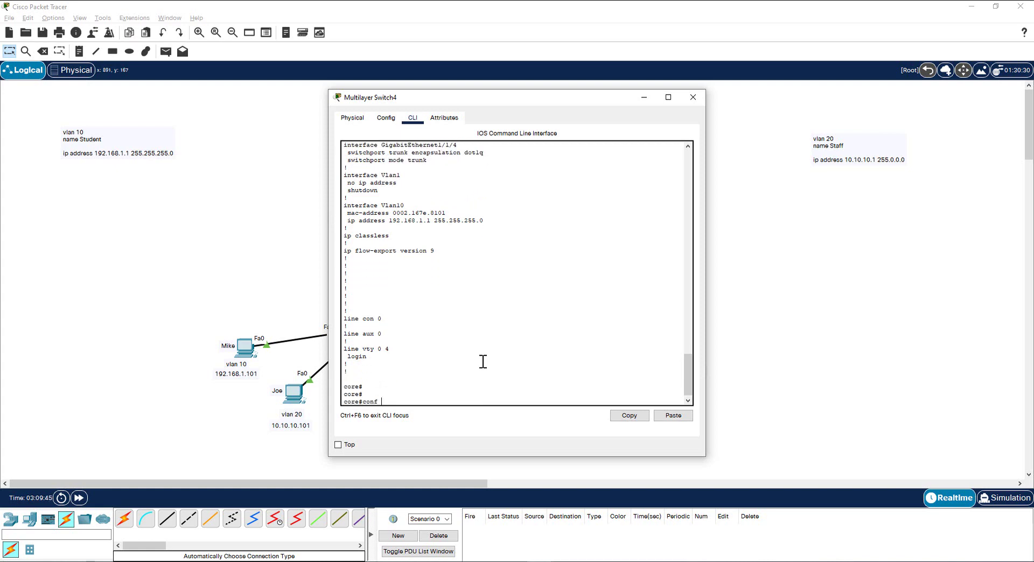
pyautogui.write(' t')
pyautogui.press('Return')
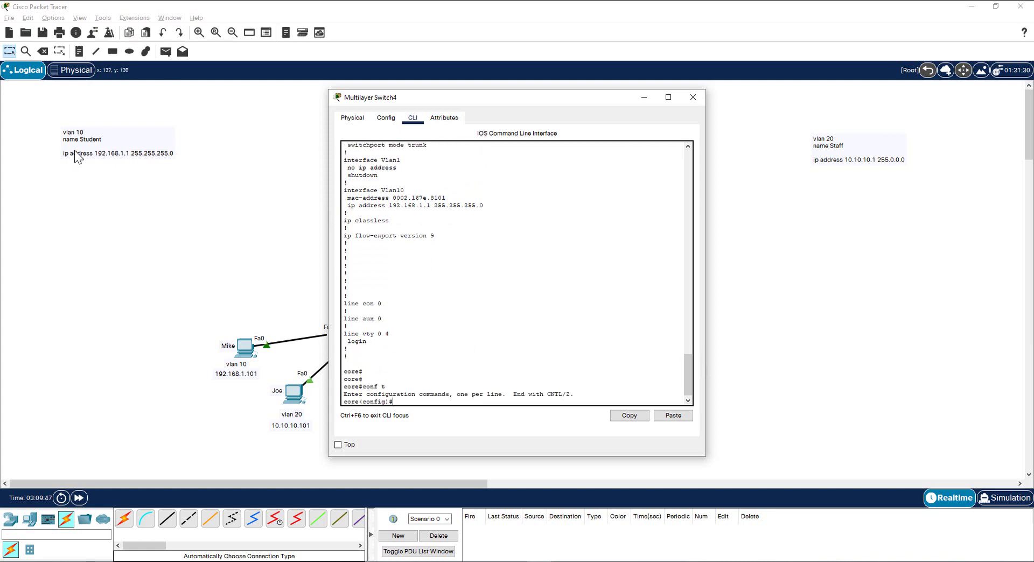
# Create VLAN 10 named Student on the Core switch by copying the two lines from the VLAN 10 note into its CLI
pyautogui.doubleClick(99, 146)
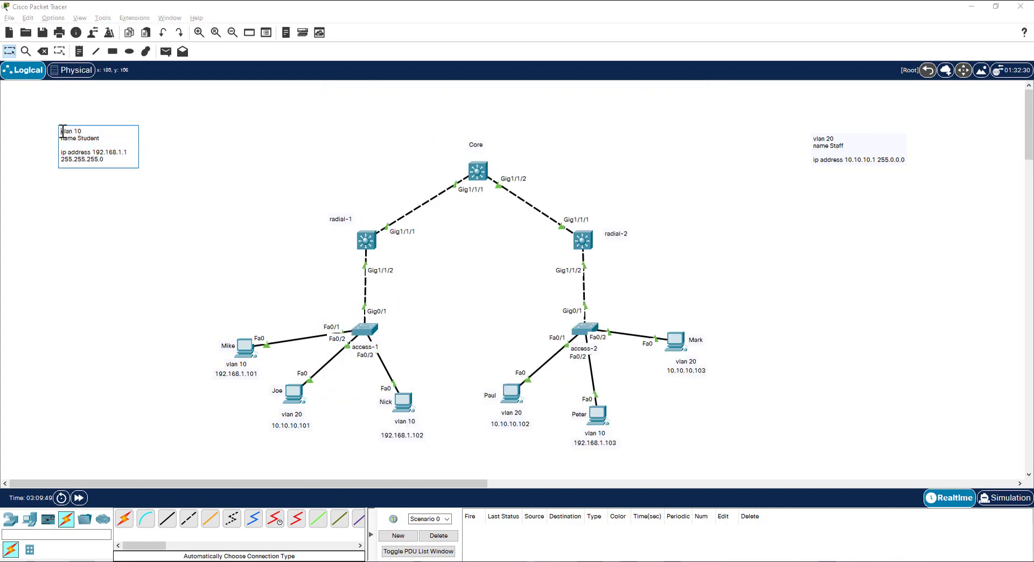
pyautogui.moveTo(60, 132); pyautogui.dragTo(114, 137)
pyautogui.hotkey('ctrl', 'c')
pyautogui.click(478, 171)
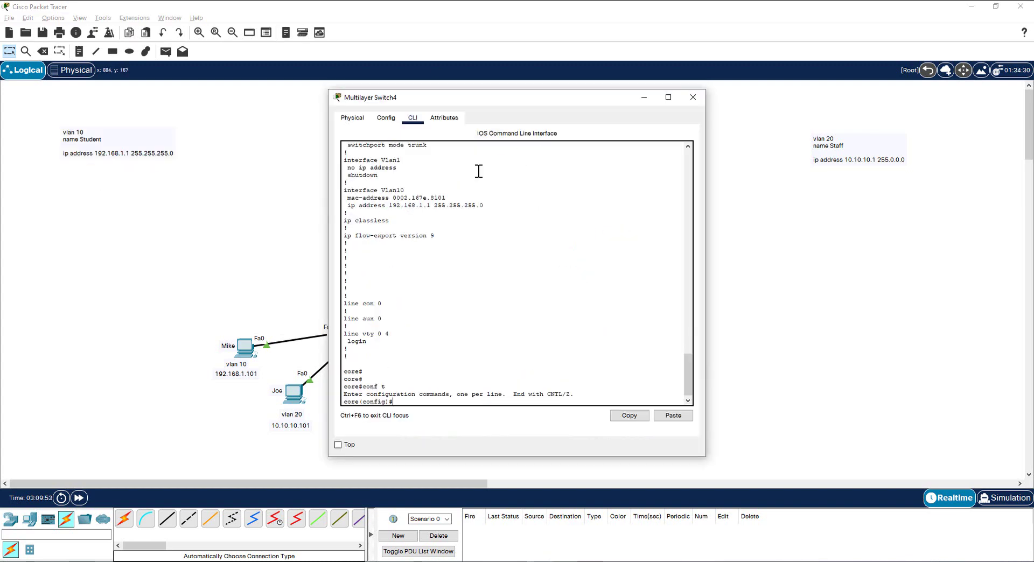
pyautogui.rightClick(535, 370)
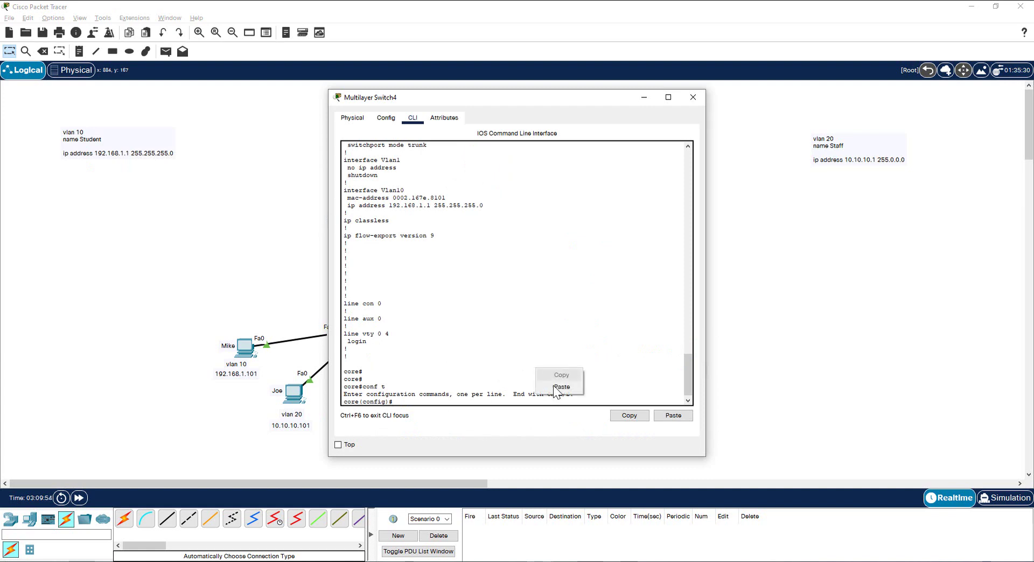
pyautogui.click(561, 386)
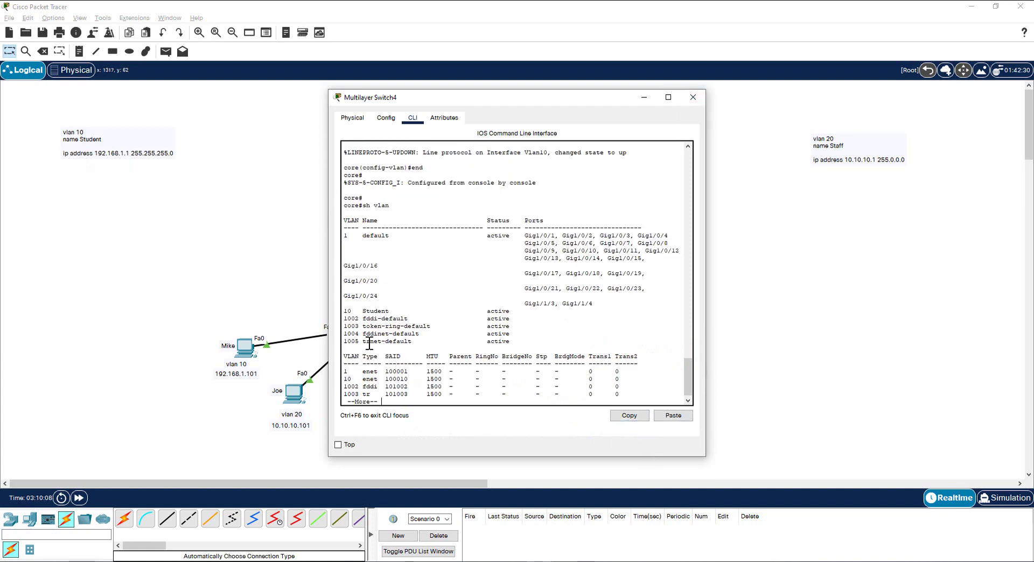
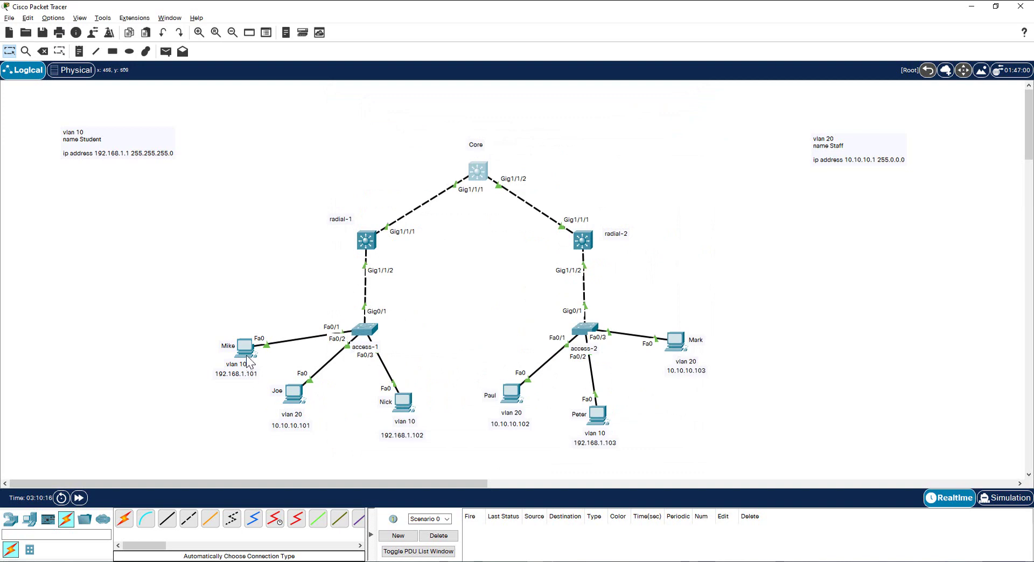
# Repeat the ping to 192.168.1.1 from the PC at 192.168.1.101 and close its window
pyautogui.click(589, 150)
pyautogui.press('Up')
pyautogui.press('Return')
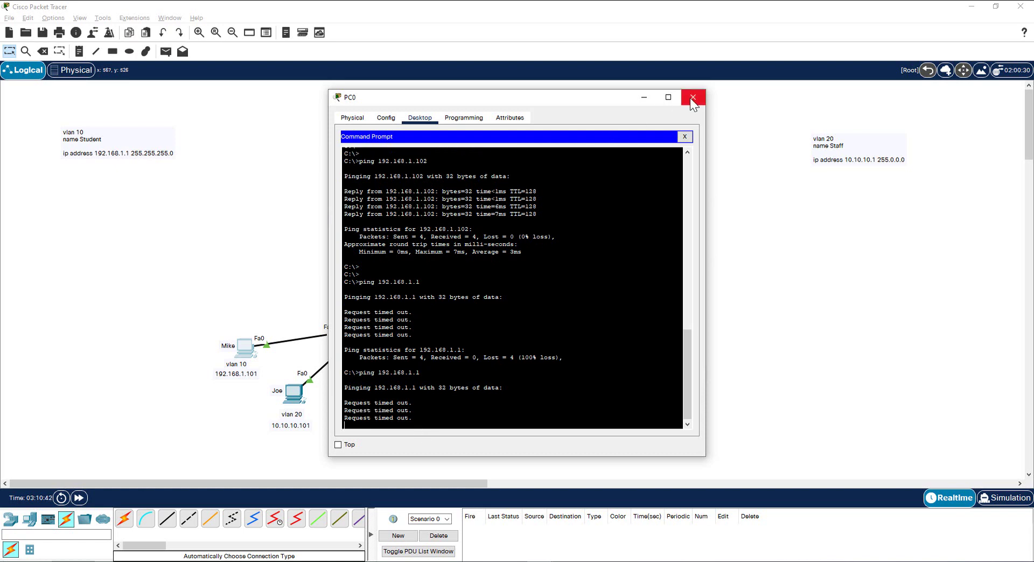
pyautogui.click(692, 98)
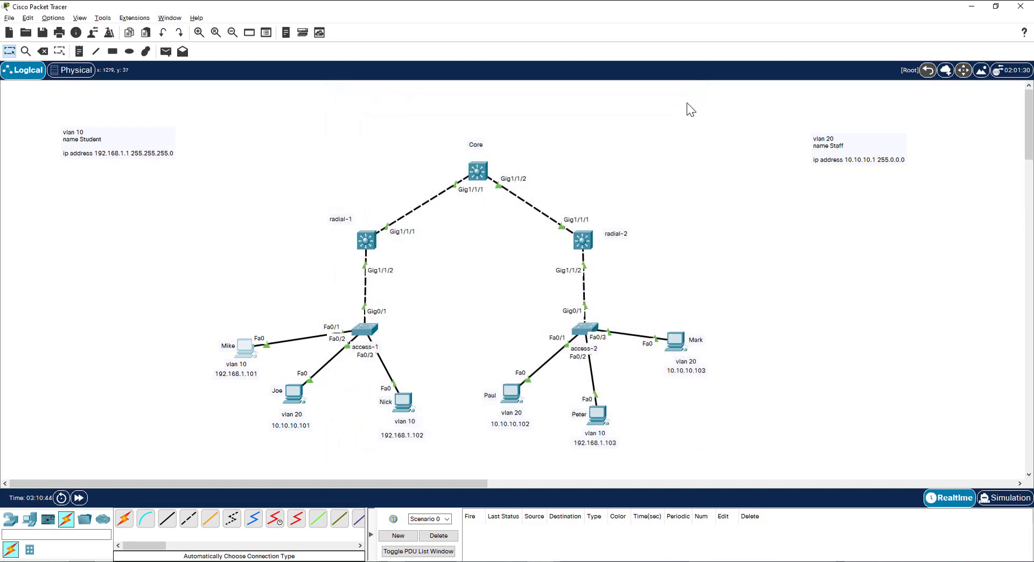
# Finish the VLAN listing on the Core switch, show its trunk interfaces with "sh int trunk" and close its window
pyautogui.click(478, 171)
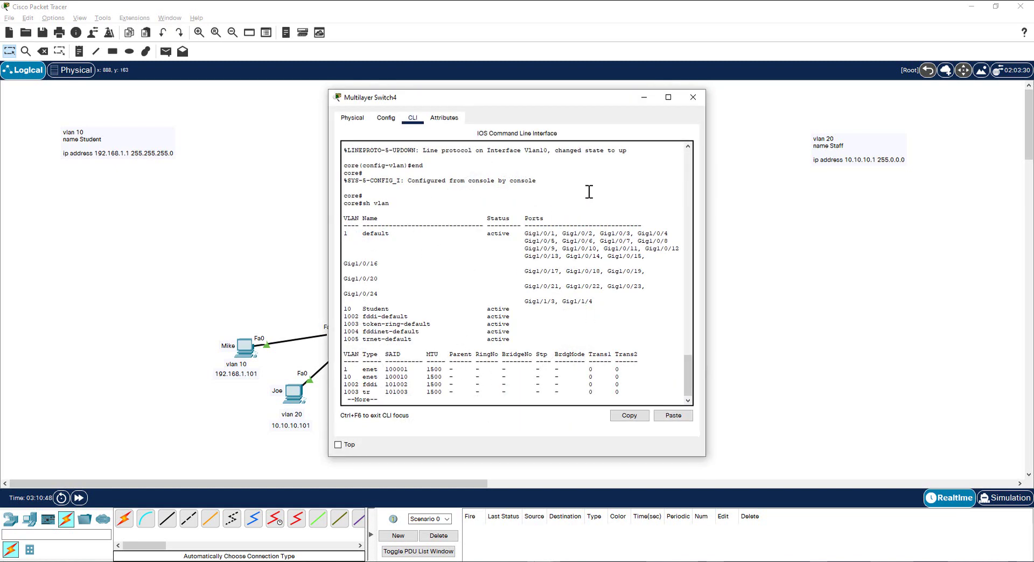
pyautogui.press('space')
pyautogui.press('Return')
pyautogui.write('sh')
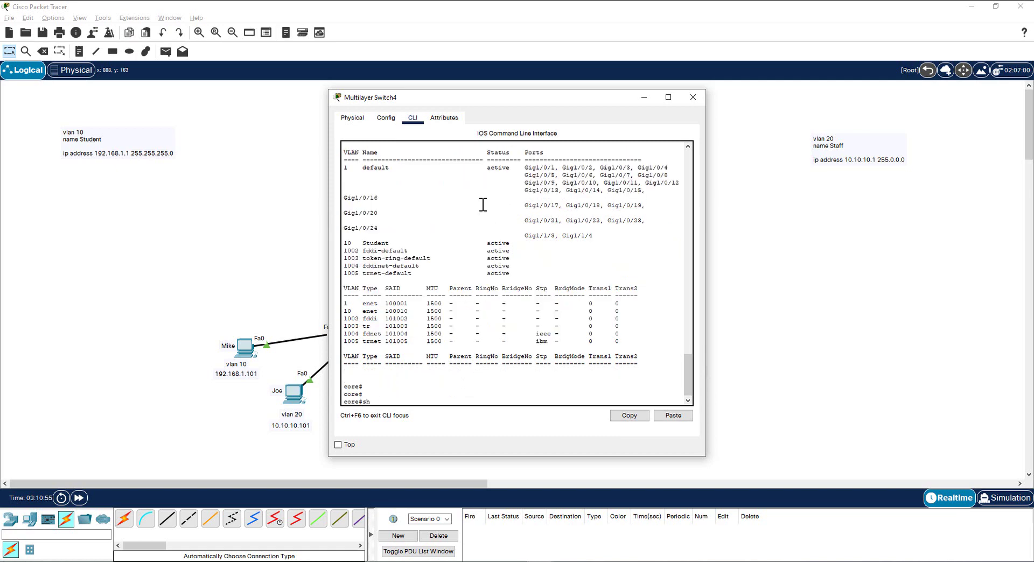
pyautogui.write(' int tur')
pyautogui.press('Tab')
pyautogui.press('BackSpace')
pyautogui.write('u')
pyautogui.press('Tab')
pyautogui.press('BackSpace')
pyautogui.press('BackSpace')
pyautogui.write('runk')
pyautogui.press('Tab')
pyautogui.press('Return')
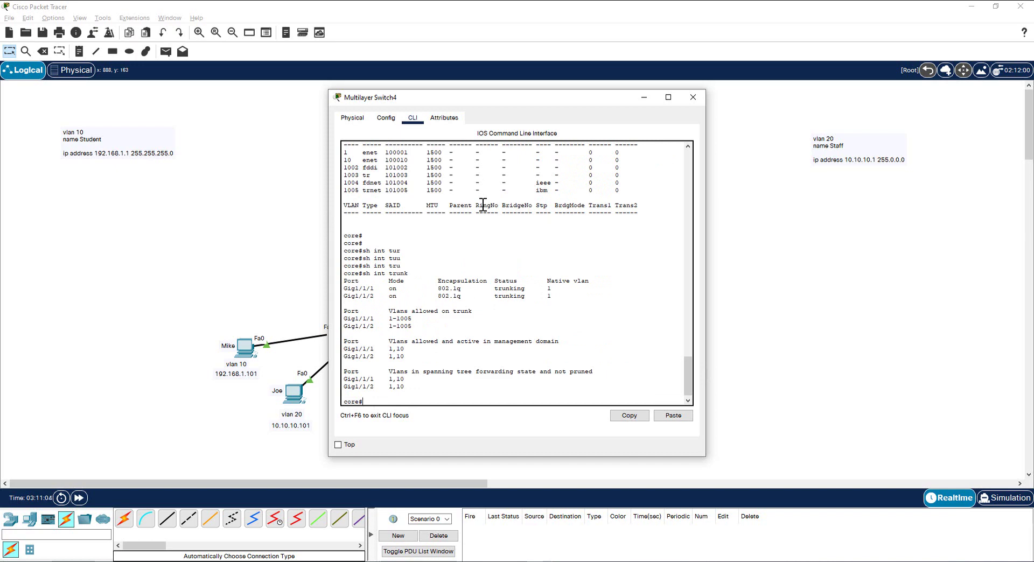
pyautogui.click(693, 97)
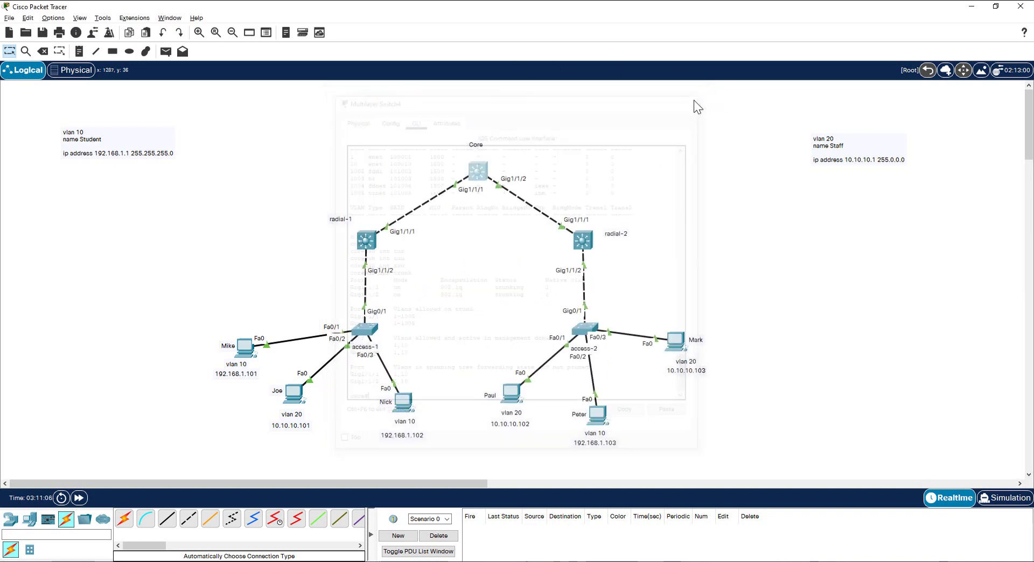
# Start a console session on the radial-1 multilayer switch and enter privileged mode
pyautogui.click(367, 240)
pyautogui.press('Return')
pyautogui.press('Return')
pyautogui.press('Return')
pyautogui.write('end')
pyautogui.press('Return')
pyautogui.press('Return')
pyautogui.press('Return')
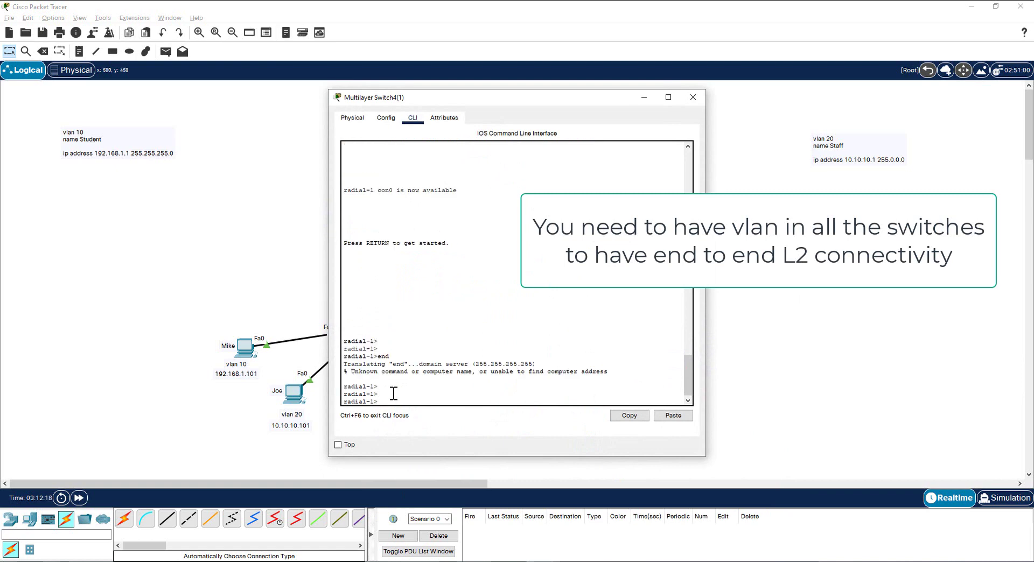
pyautogui.press('Return')
pyautogui.press('Return')
pyautogui.write('en')
pyautogui.press('Return')
pyautogui.press('Return')
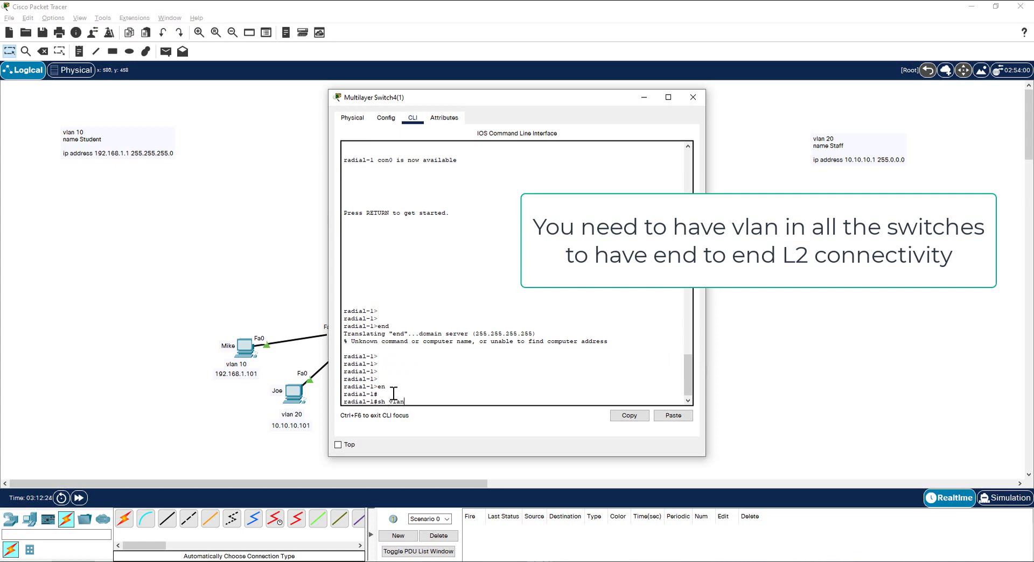
# List the VLANs on the radial-1 switch with "sh vlan" and quit the listing
pyautogui.write('sh vlan')
pyautogui.press('Return')
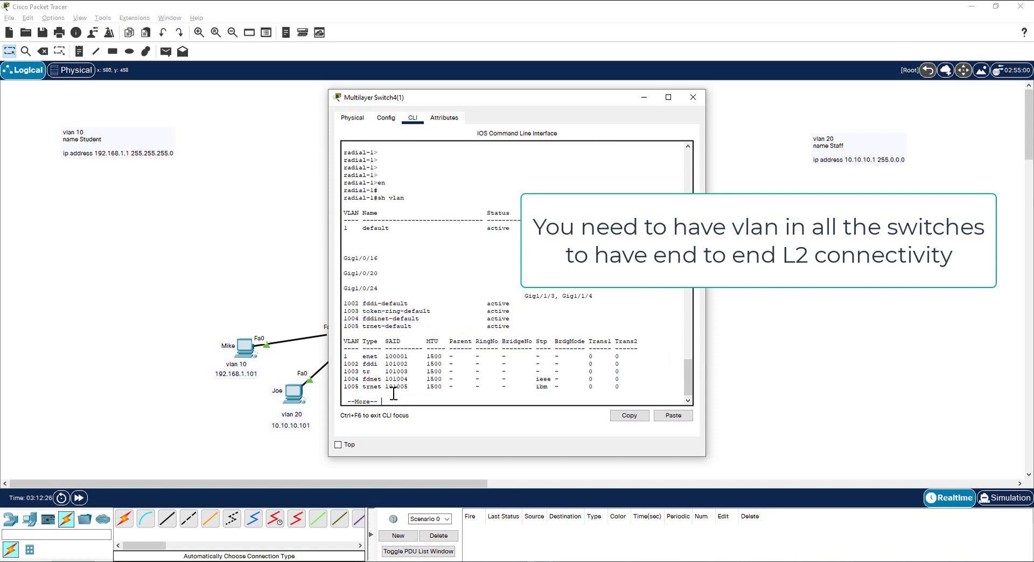
pyautogui.write('q')
# In global configuration mode on radial-1, create VLAN 10 named Student by copying the two lines from the VLAN 10 note
pyautogui.write('conf')
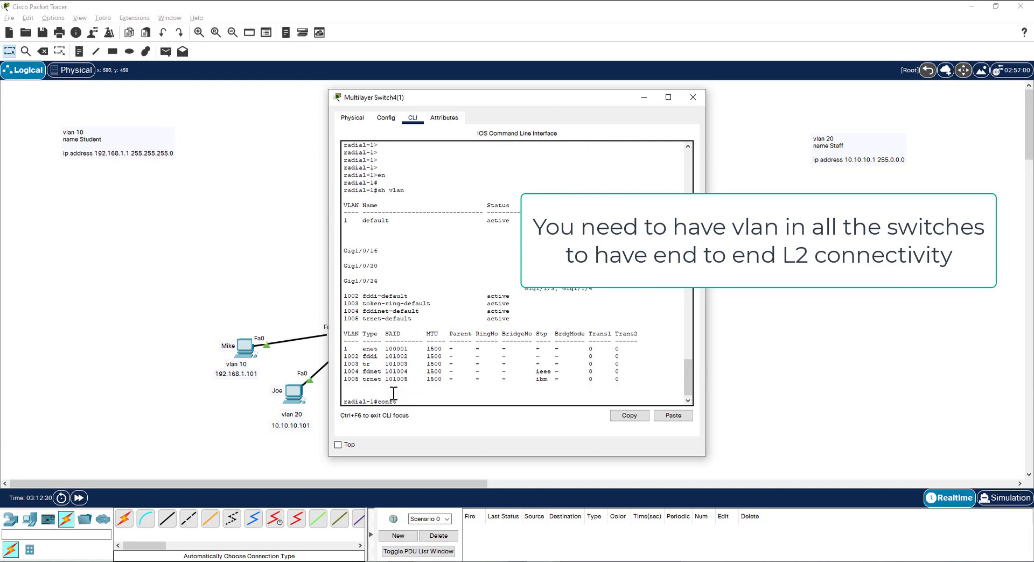
pyautogui.write(' t')
pyautogui.press('Return')
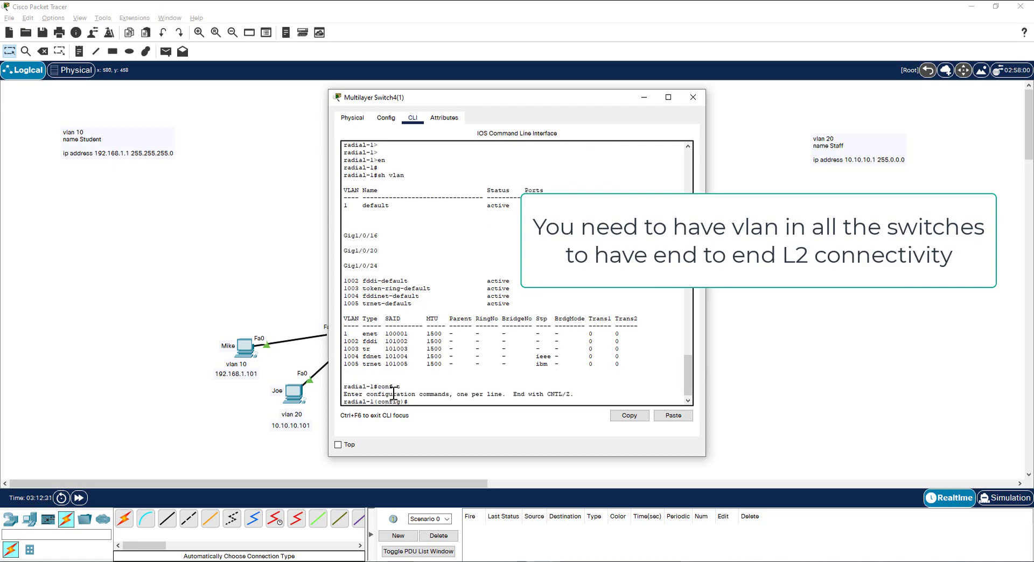
pyautogui.click(77, 138)
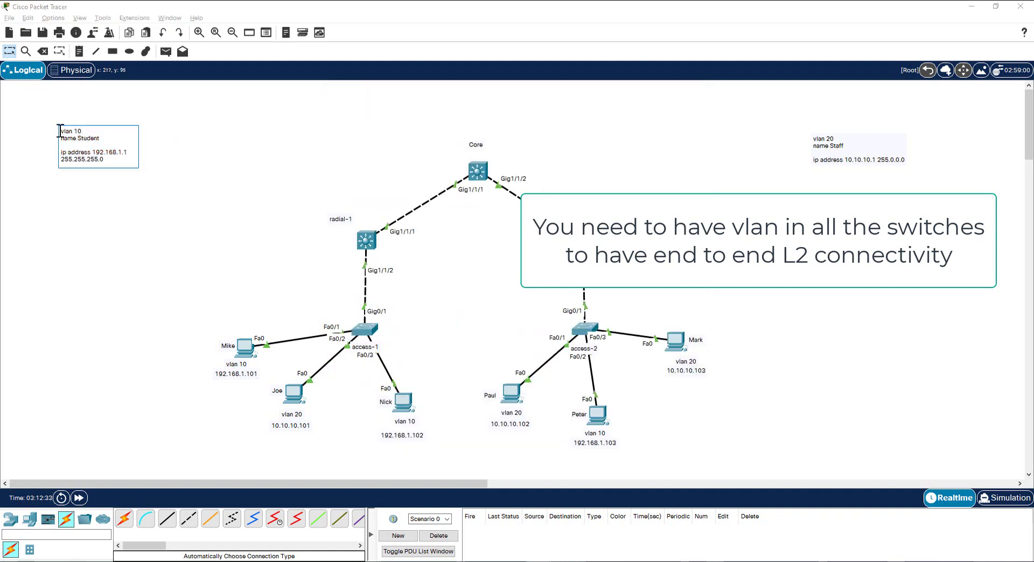
pyautogui.moveTo(61, 131); pyautogui.dragTo(102, 136)
pyautogui.hotkey('ctrl', 'c')
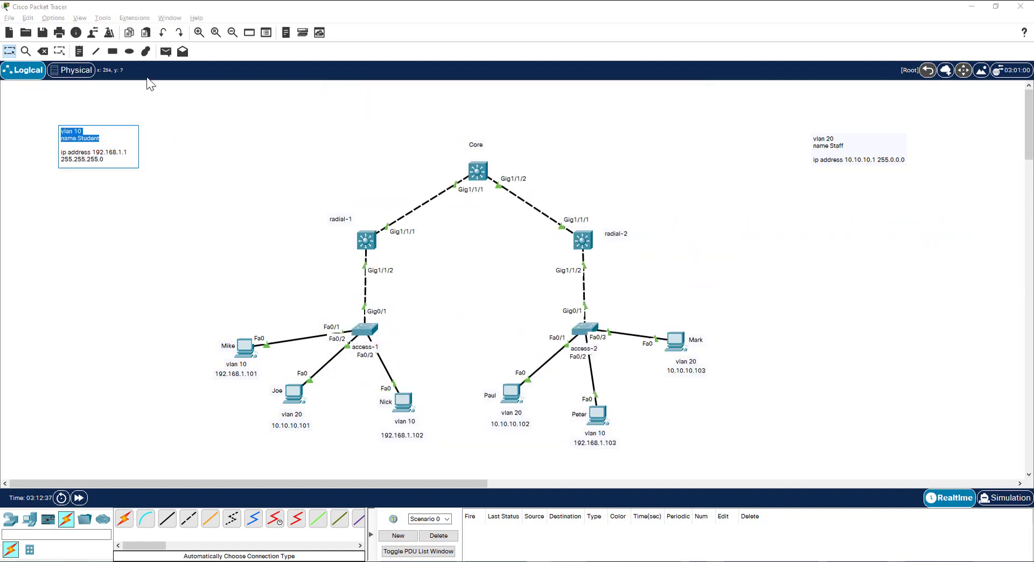
pyautogui.click(375, 242)
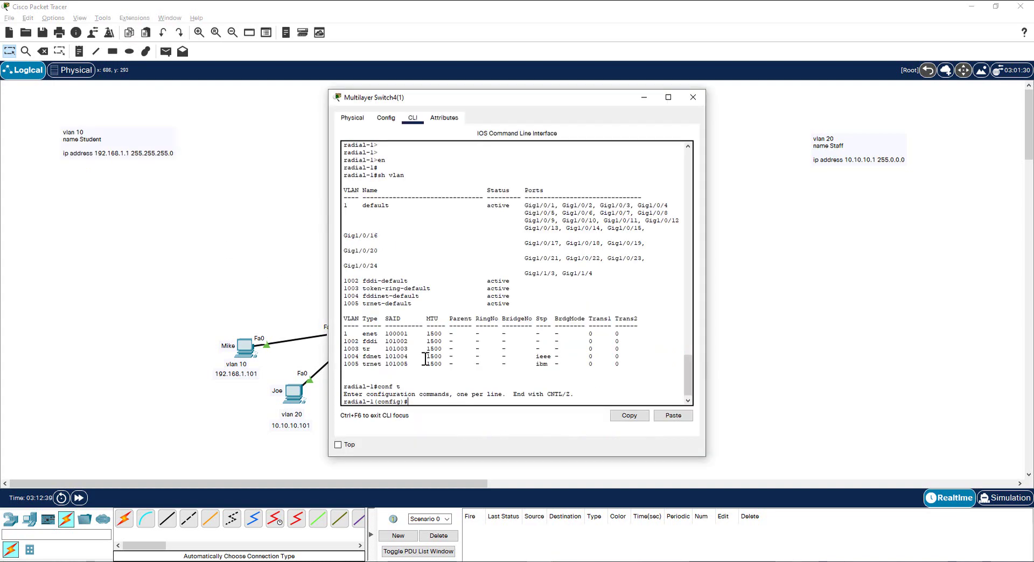
pyautogui.rightClick(515, 377)
pyautogui.click(540, 395)
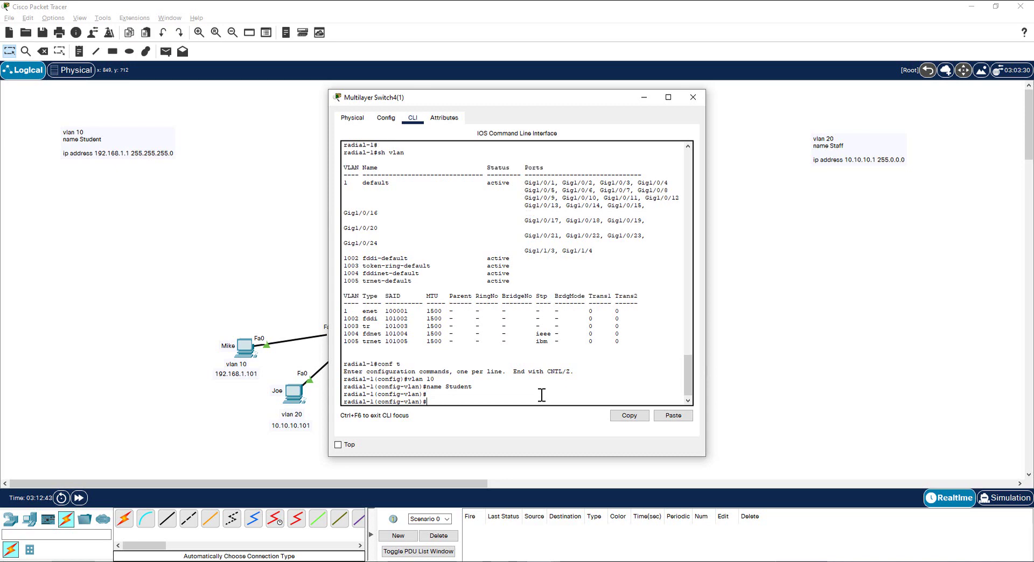
# Leave configuration mode on radial-1 with "end", returning to the privileged prompt
pyautogui.write('en')
pyautogui.press('Return')
pyautogui.press('Return')
pyautogui.press('Return')
pyautogui.write('e')
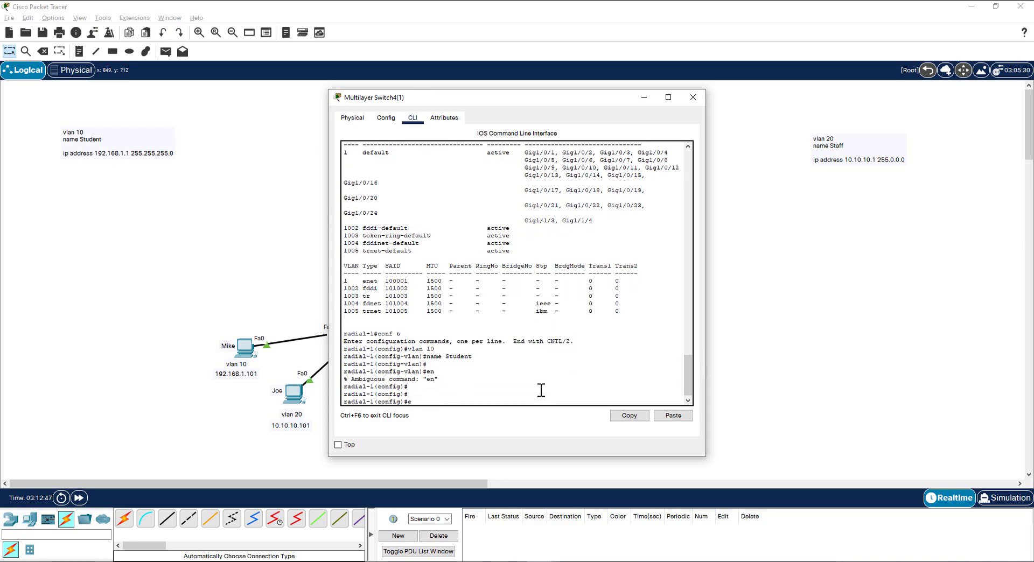
pyautogui.write('nd')
pyautogui.press('Return')
pyautogui.press('Return')
pyautogui.press('Return')
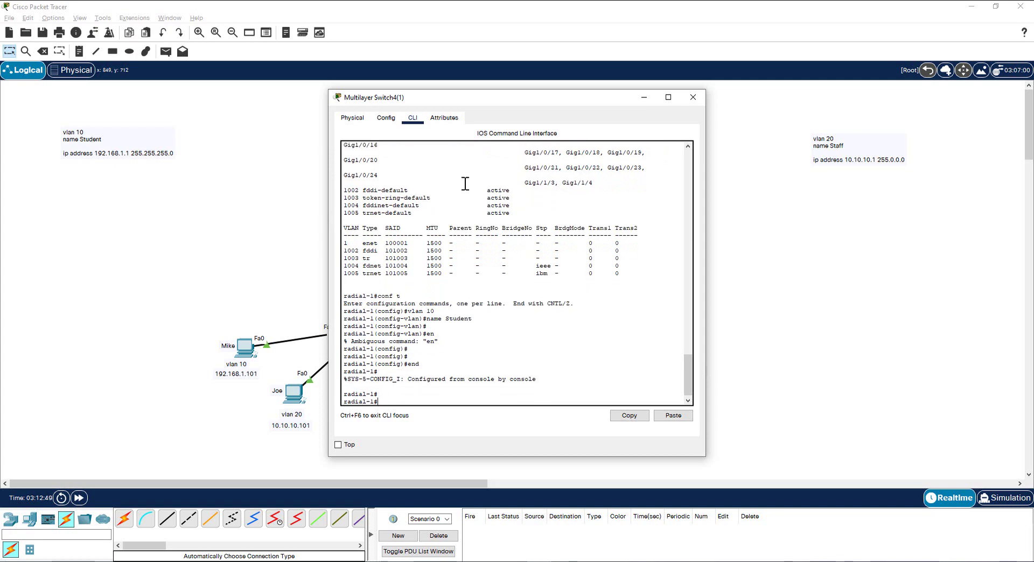
# Open the Command Prompt of the PC at 192.168.1.101 and rerun the ping to 192.168.1.1
pyautogui.click(246, 353)
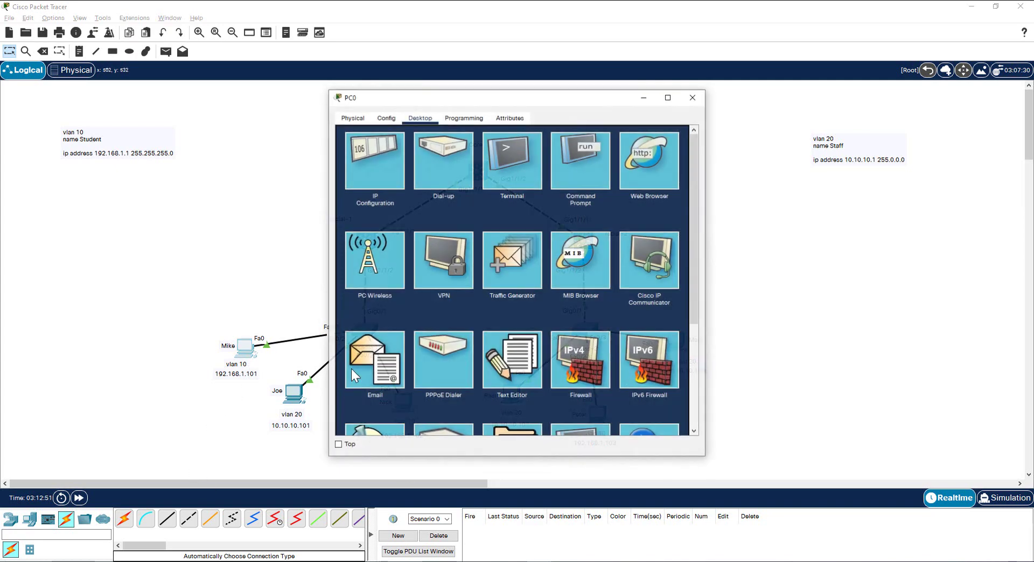
pyautogui.click(578, 160)
pyautogui.press('Up')
pyautogui.press('Return')
pyautogui.press('Return')
pyautogui.press('Return')
pyautogui.press('Up')
pyautogui.press('Return')
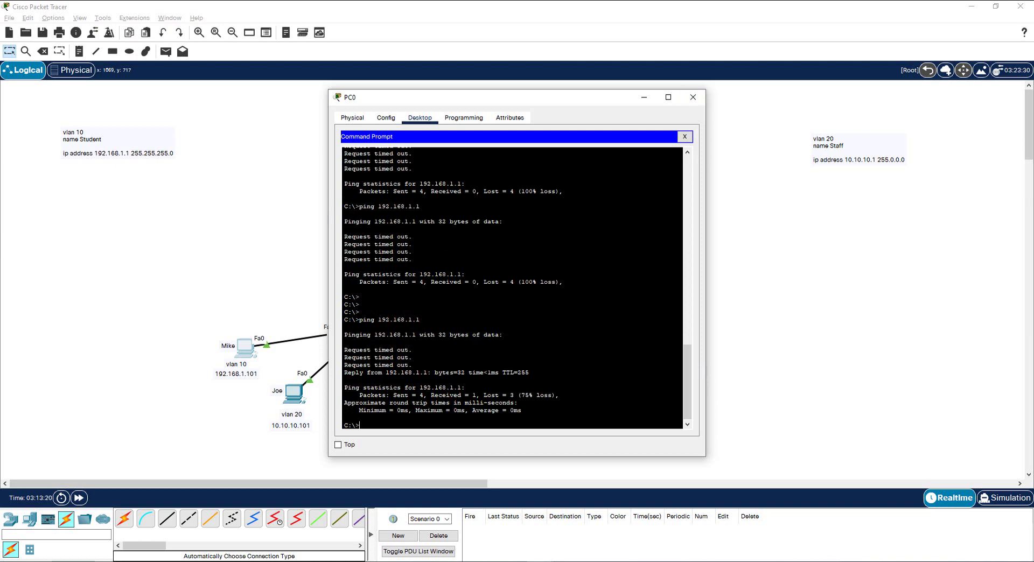
# Ping 192.168.1.1 once more from the same PC and close its window
pyautogui.press('Return')
pyautogui.press('Return')
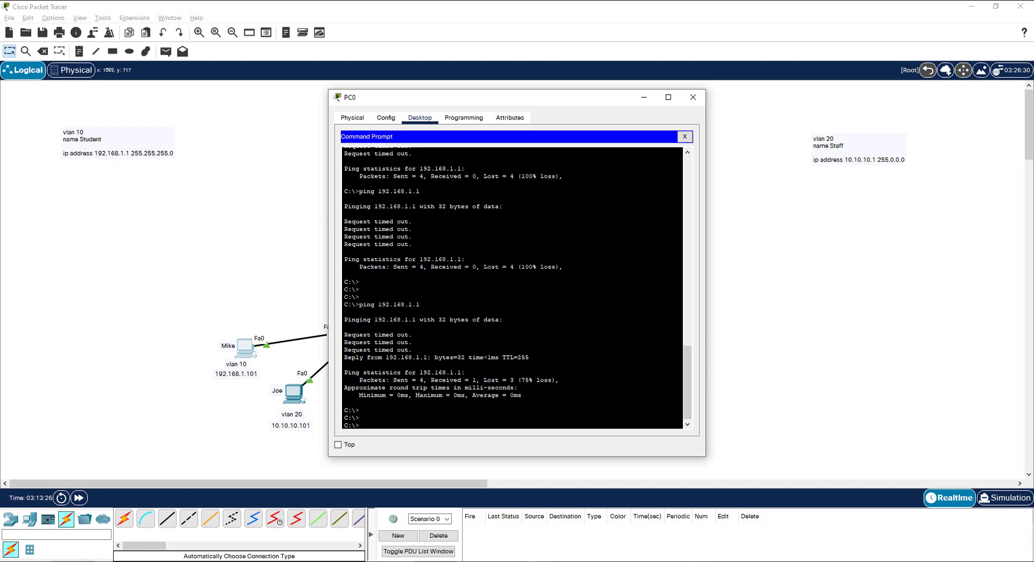
pyautogui.press('Up')
pyautogui.press('Return')
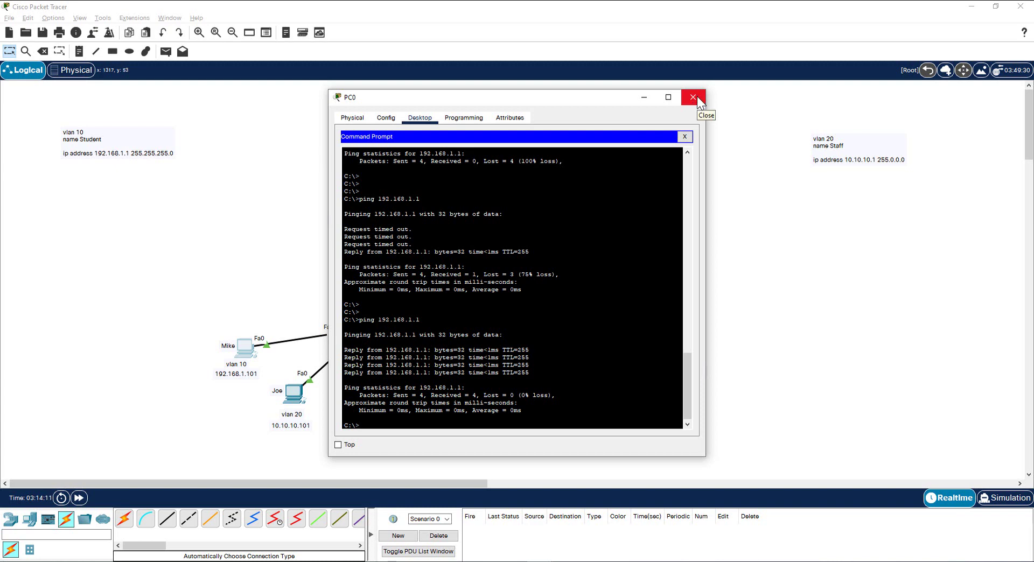
pyautogui.click(696, 97)
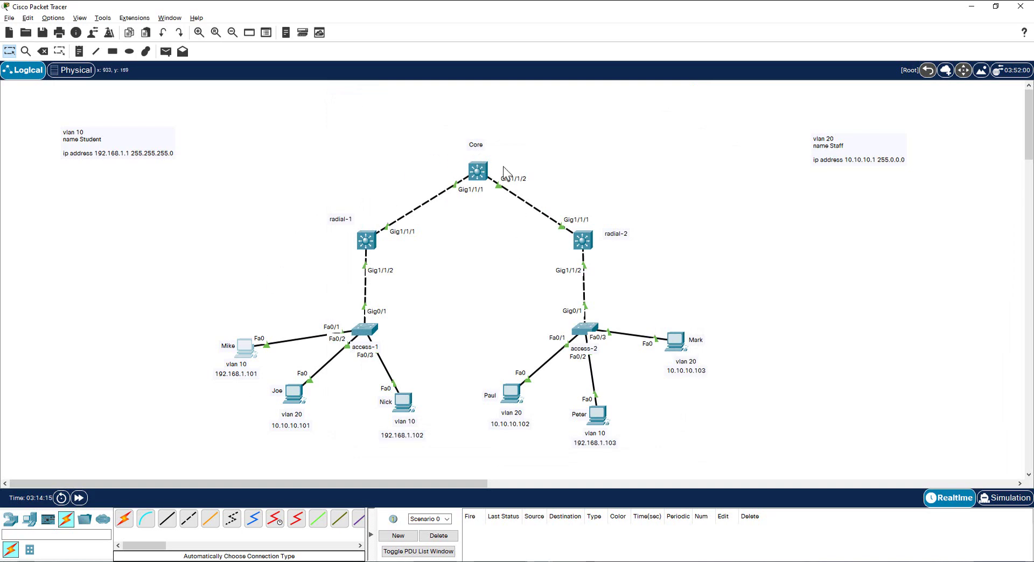
# List the VLANs on the Core switch with "sh vlan" and close its window
pyautogui.moveTo(493, 173)
pyautogui.click(479, 171)
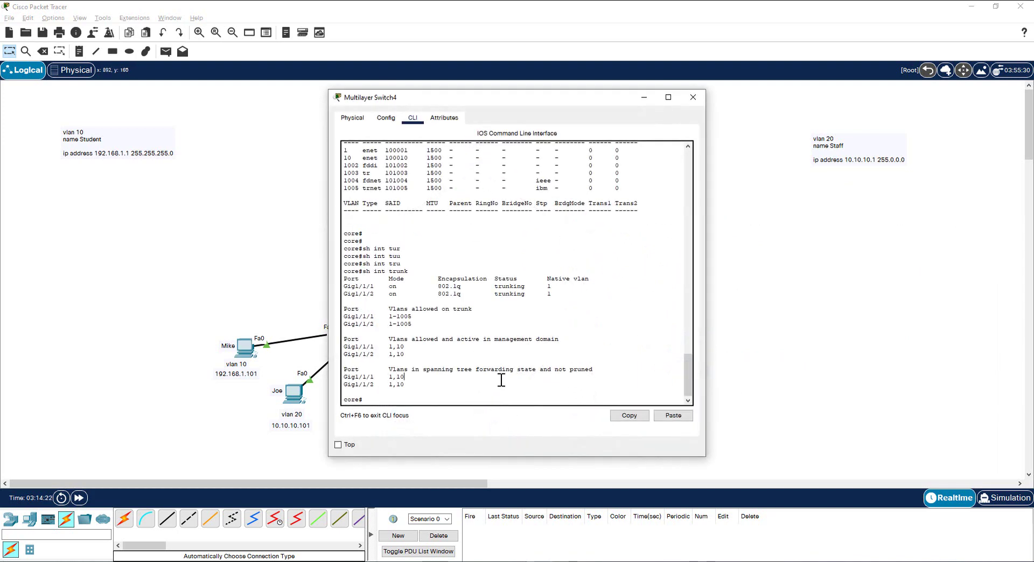
pyautogui.press('Return')
pyautogui.press('Return')
pyautogui.write('sh vlan')
pyautogui.press('Return')
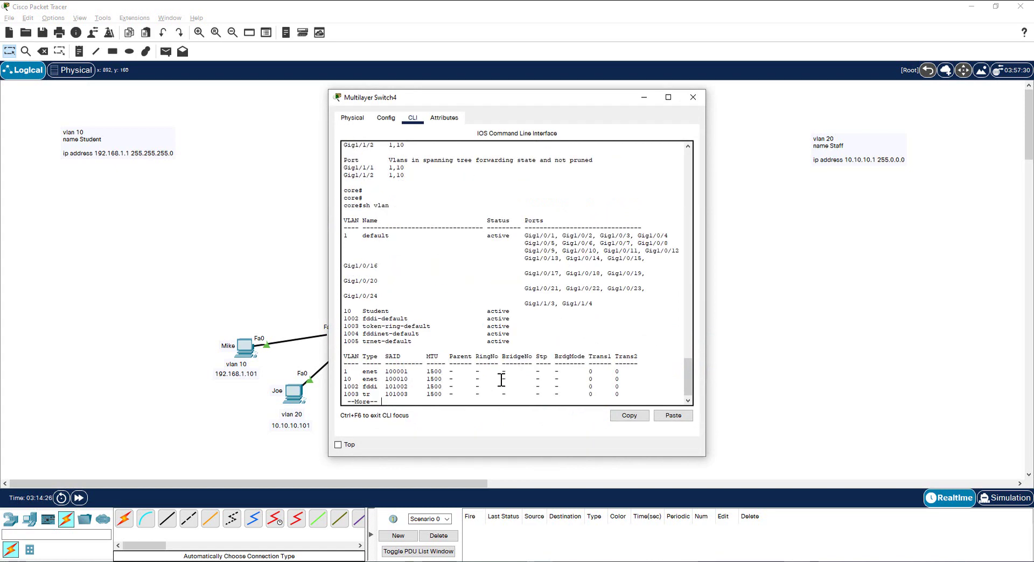
pyautogui.press('Return')
pyautogui.press('Return')
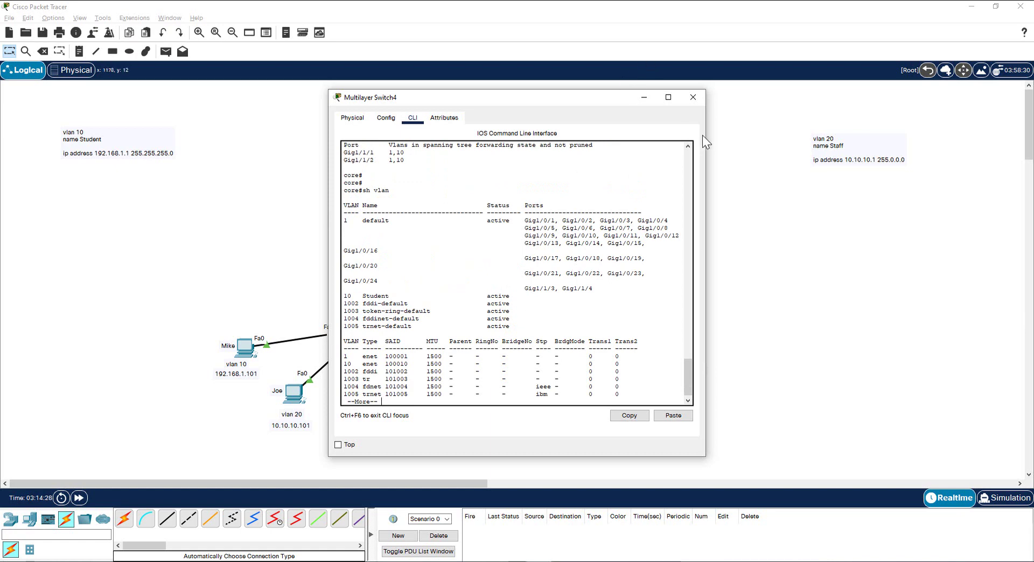
pyautogui.click(693, 97)
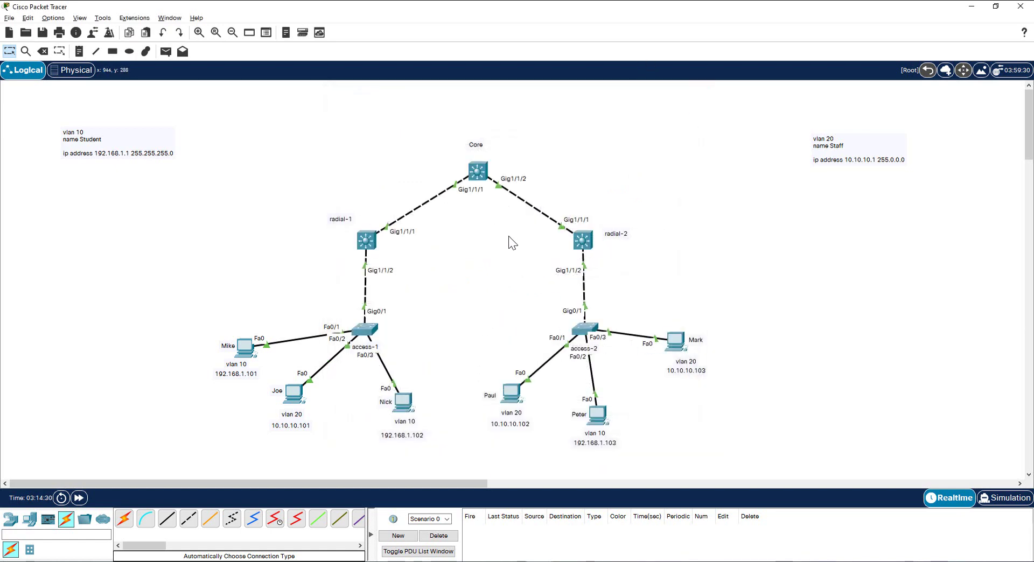
# Reopen the Core switch's CLI, enter global configuration mode and start configuring the VLAN 20 interface with "int vlan 20"
pyautogui.click(478, 171)
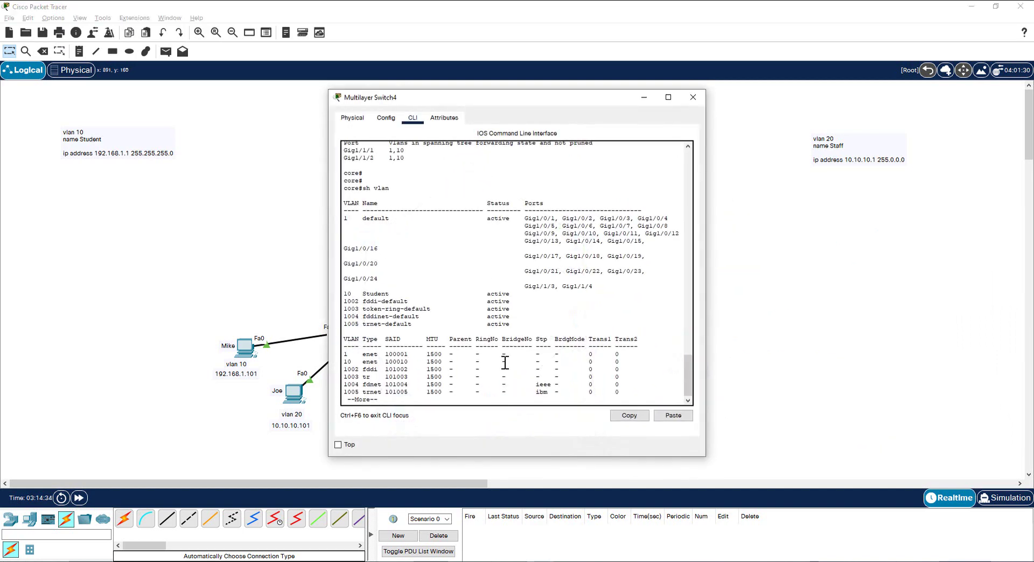
pyautogui.press('Return')
pyautogui.press('Return')
pyautogui.press('Return')
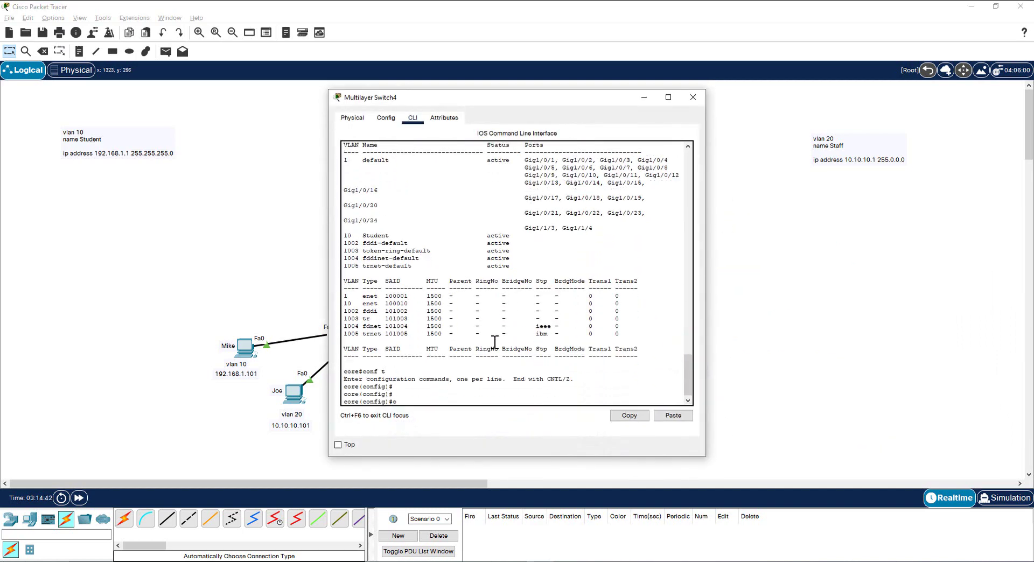
pyautogui.write('inty')
pyautogui.press('BackSpace')
pyautogui.write('vlan 20')
pyautogui.press('Return')
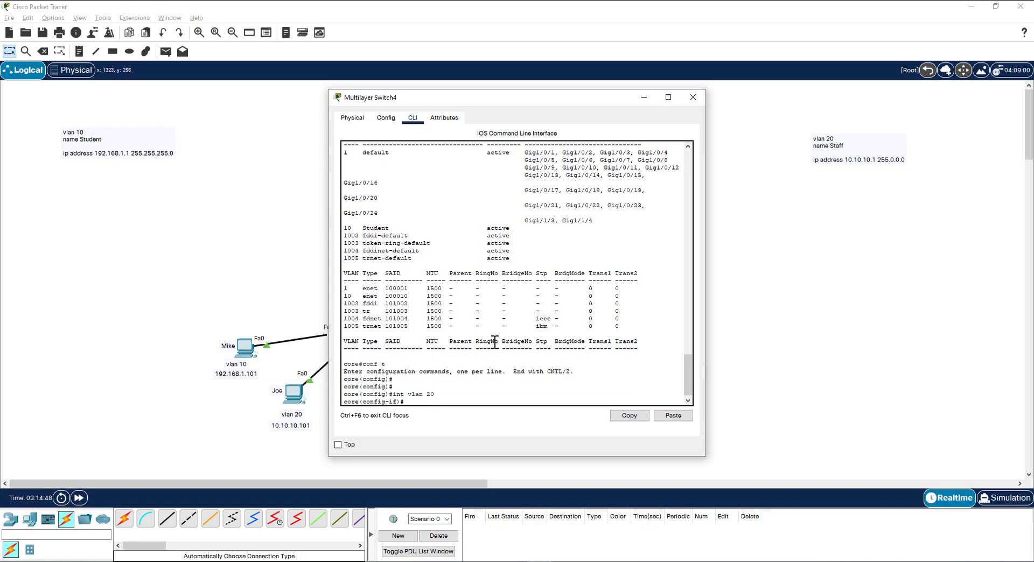
# Assign IP address 10.10.10.1 255.0.0.0 to Core's VLAN 20 interface by copying the line from the VLAN 20 note, then close the window
pyautogui.click(832, 158)
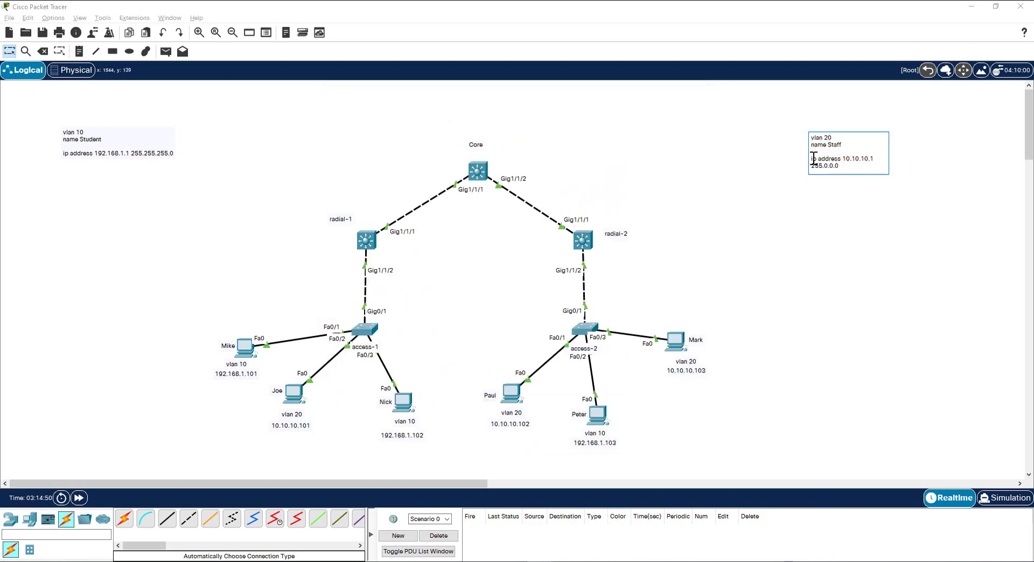
pyautogui.moveTo(811, 157); pyautogui.dragTo(846, 166)
pyautogui.hotkey('ctrl', 'c')
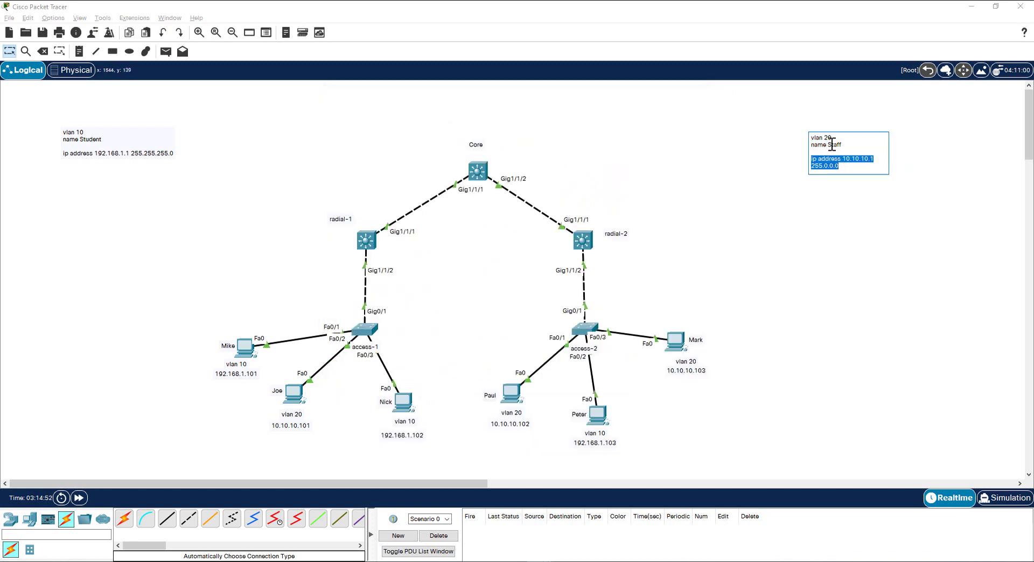
pyautogui.click(813, 98)
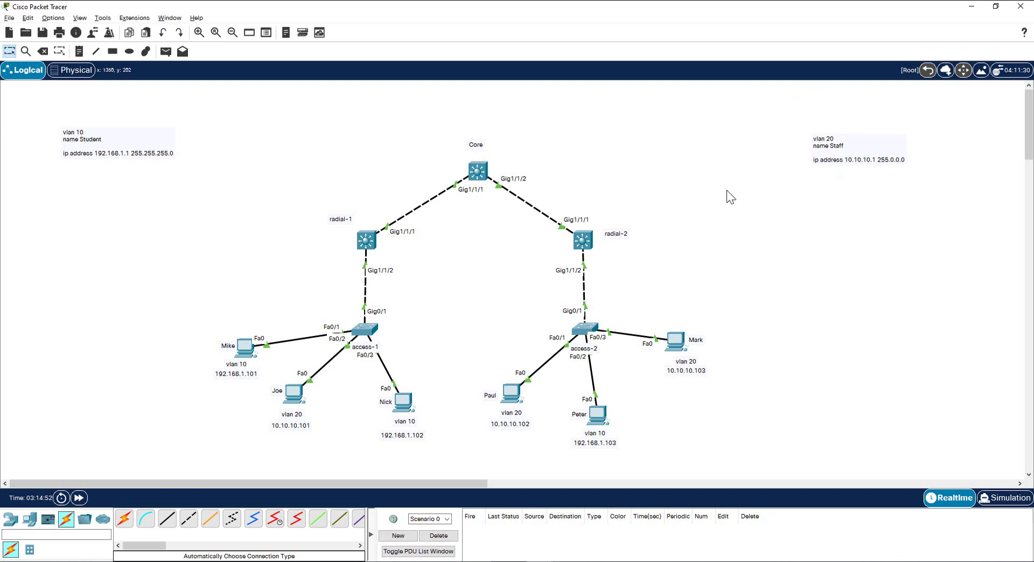
pyautogui.click(582, 240)
pyautogui.click(692, 96)
pyautogui.click(476, 172)
pyautogui.rightClick(477, 389)
pyautogui.click(502, 407)
pyautogui.press('Return')
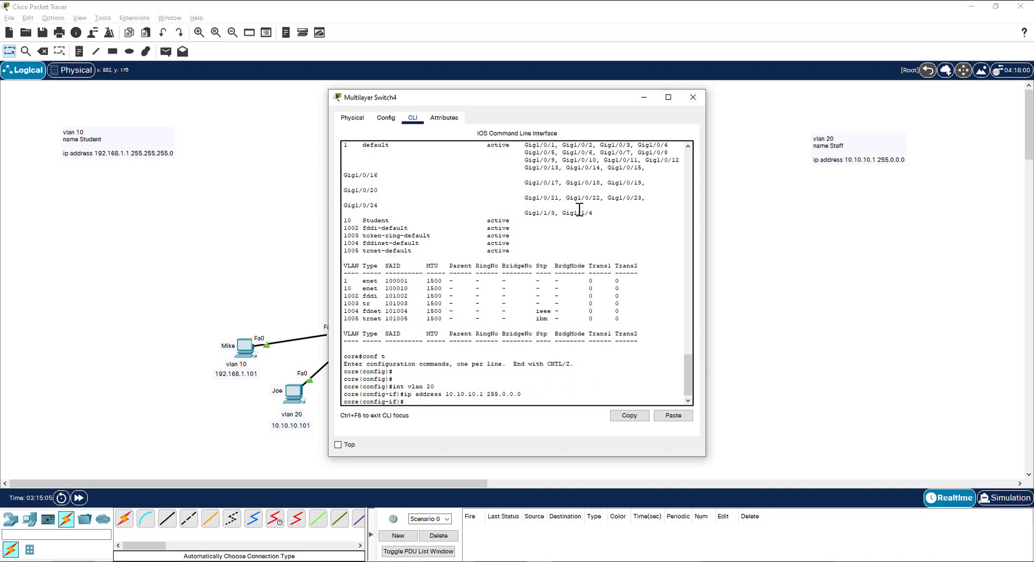
pyautogui.click(693, 98)
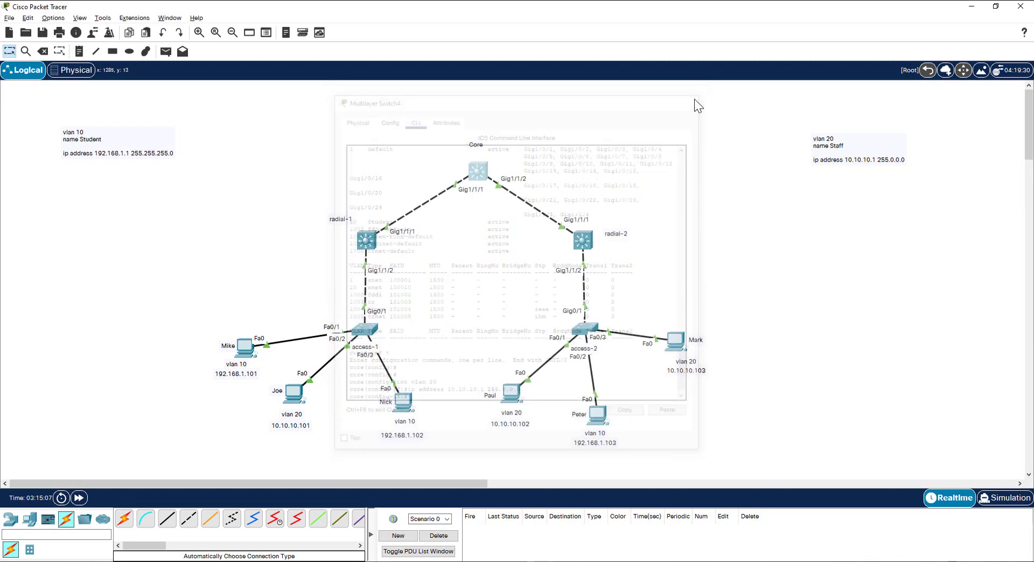
# Start a console session on the radial-2 multilayer switch and enter privileged and global configuration mode with "en" and "conf t"
pyautogui.click(584, 242)
pyautogui.press('Return')
pyautogui.write('en')
pyautogui.press('Return')
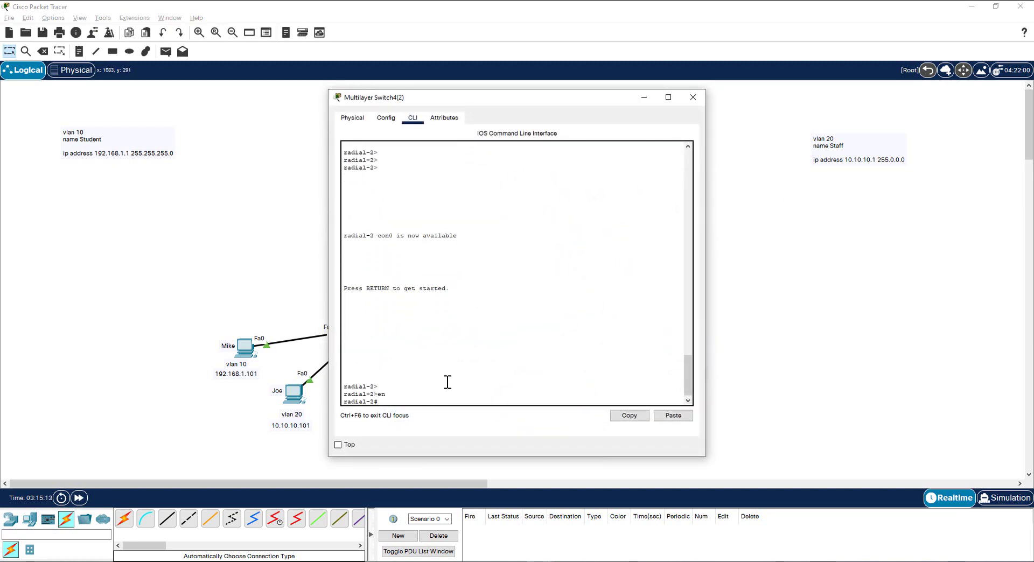
pyautogui.write('conf t')
pyautogui.press('Return')
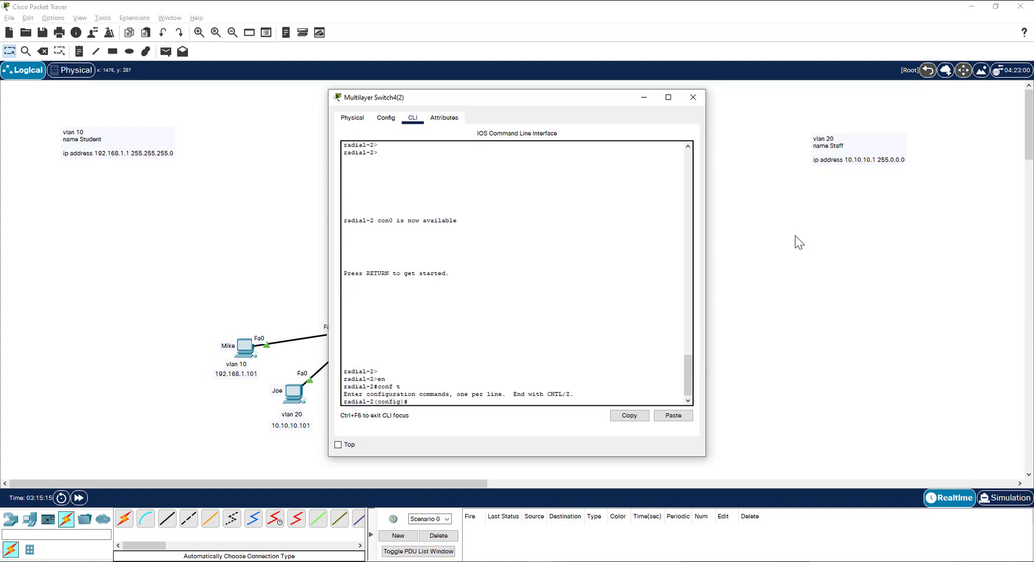
# Create VLAN 20 named Staff on radial-2 by copying the first two lines of the VLAN 20 note into its CLI
pyautogui.click(830, 153)
pyautogui.moveTo(811, 138); pyautogui.dragTo(844, 143)
pyautogui.hotkey('ctrl', 'c')
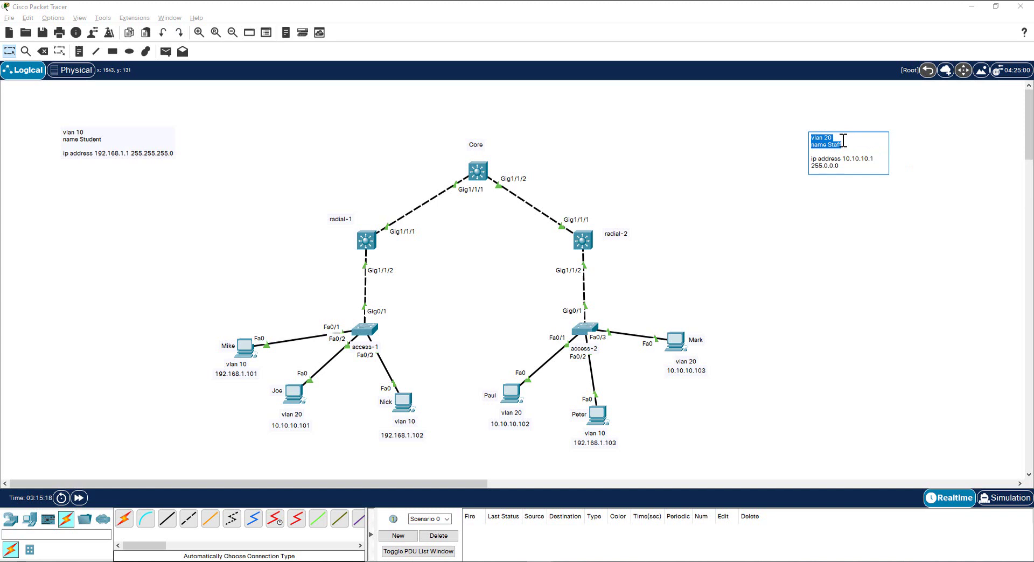
pyautogui.click(584, 240)
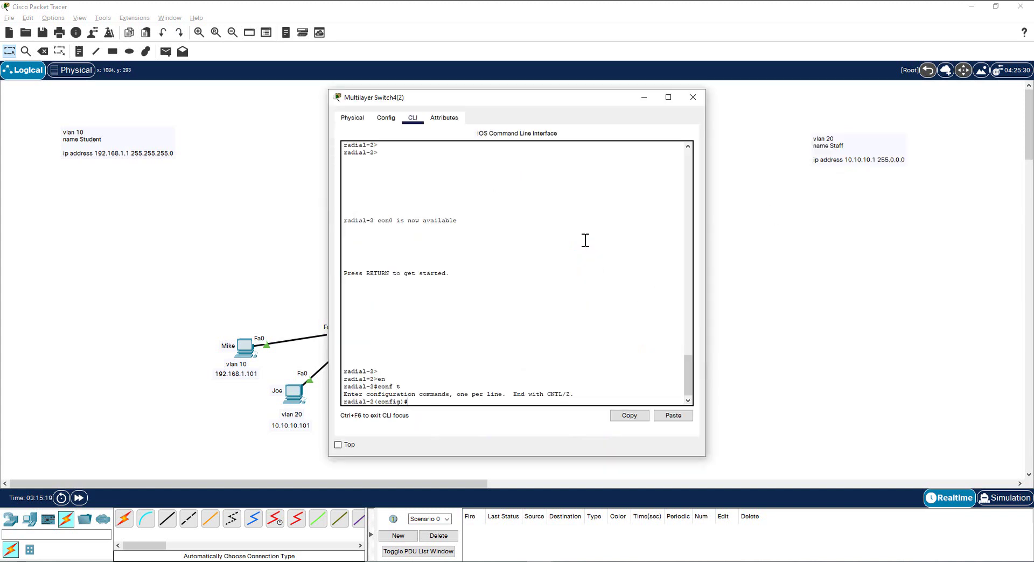
pyautogui.rightClick(526, 320)
pyautogui.click(546, 337)
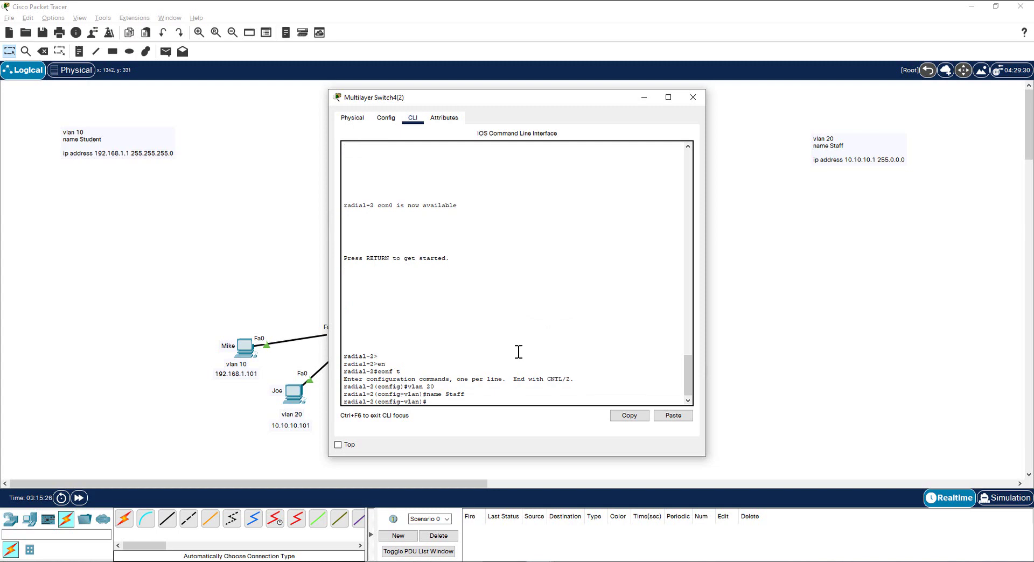
# Create VLAN 10 named Student on radial-2 by copying the first two lines of the VLAN 10 note into its CLI
pyautogui.click(69, 134)
pyautogui.moveTo(61, 130); pyautogui.dragTo(113, 140)
pyautogui.hotkey('ctrl', 'c')
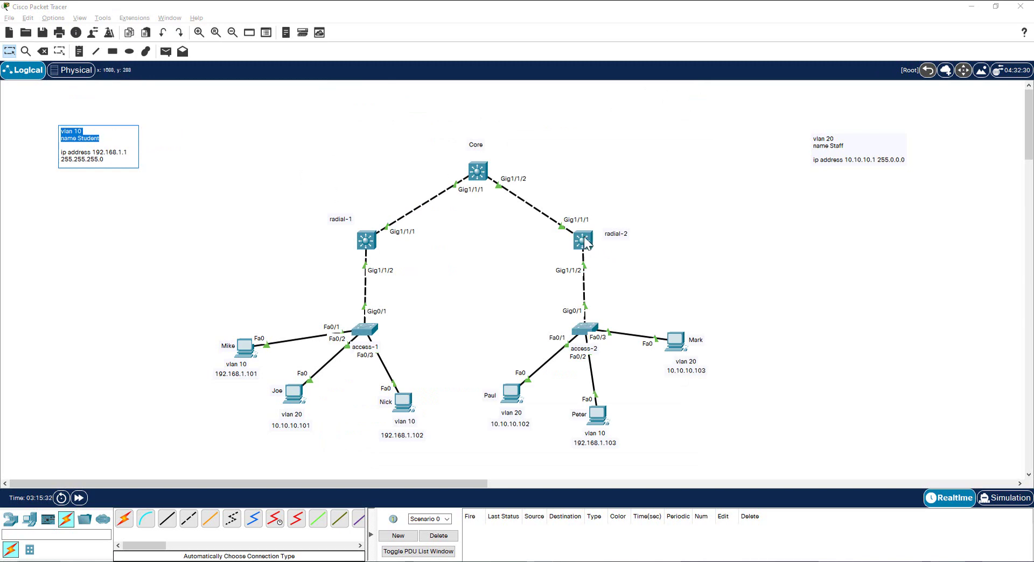
pyautogui.click(583, 242)
pyautogui.rightClick(523, 391)
pyautogui.click(547, 409)
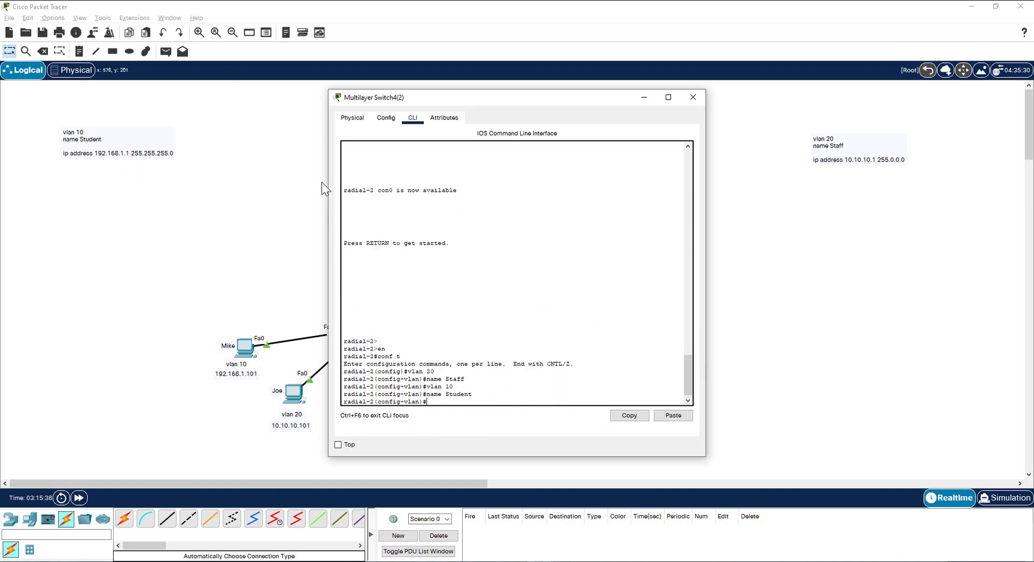
# Return to the radial-1 switch's CLI and list its VLANs with "sh vlan"
pyautogui.click(273, 169)
pyautogui.click(367, 240)
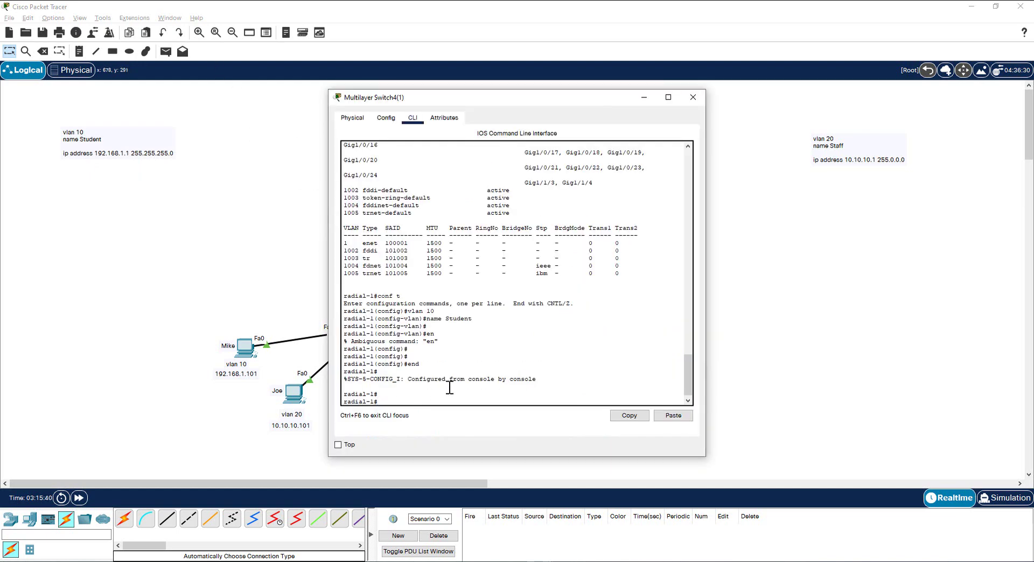
pyautogui.write('sh vlan')
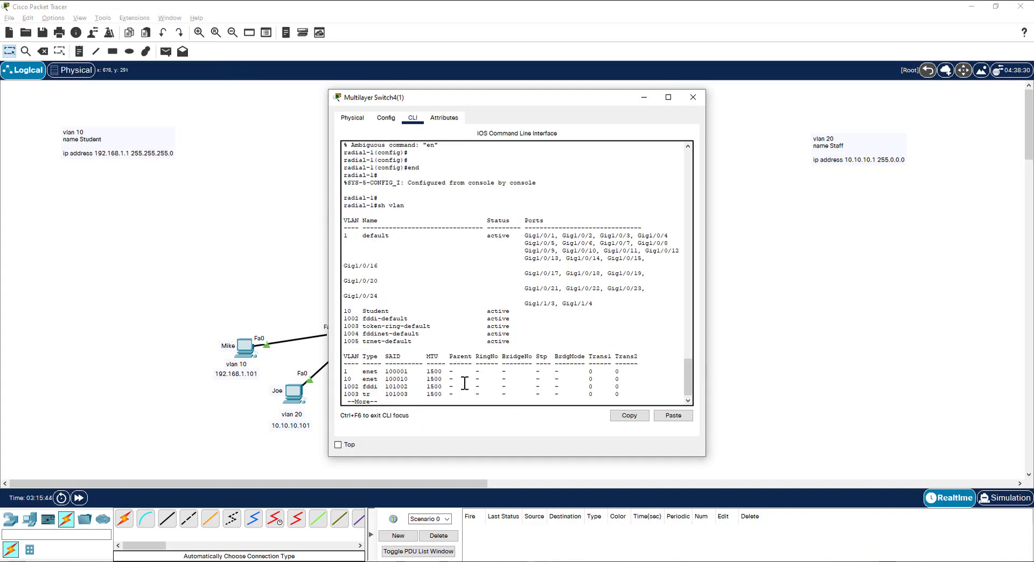
# Enter global configuration mode on radial-1 with "conf t" and create VLAN 20 named Staff from the first two lines of the VLAN 20 note
pyautogui.press('space')
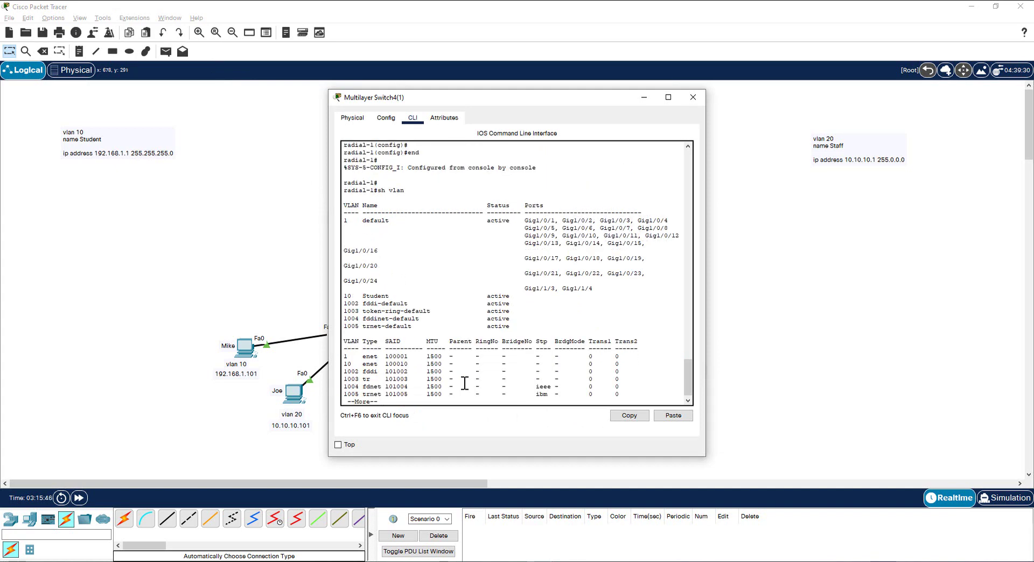
pyautogui.write('conf')
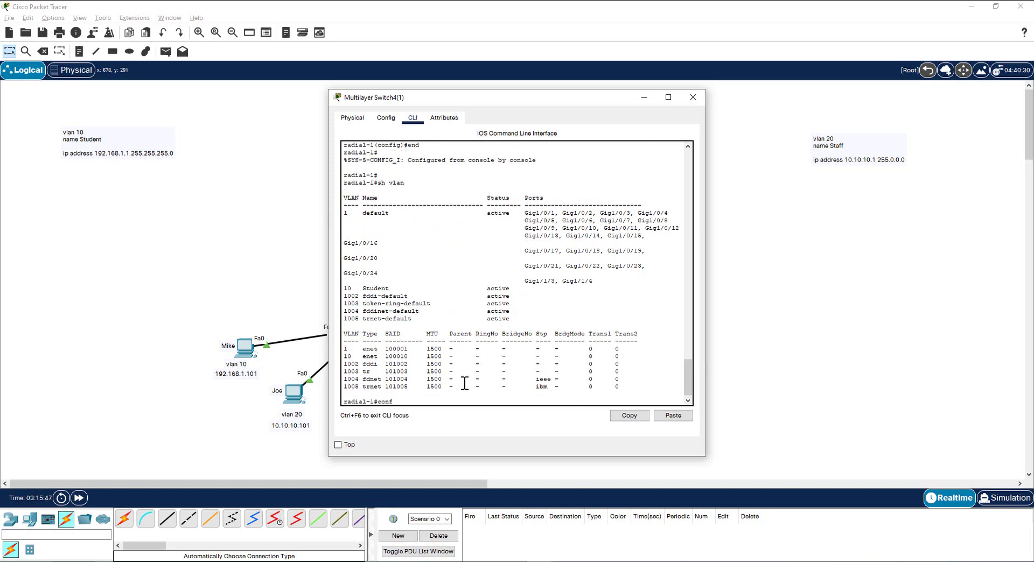
pyautogui.write(' t')
pyautogui.press('Return')
pyautogui.click(812, 139)
pyautogui.moveTo(811, 138); pyautogui.dragTo(857, 145)
pyautogui.hotkey('ctrl', 'c')
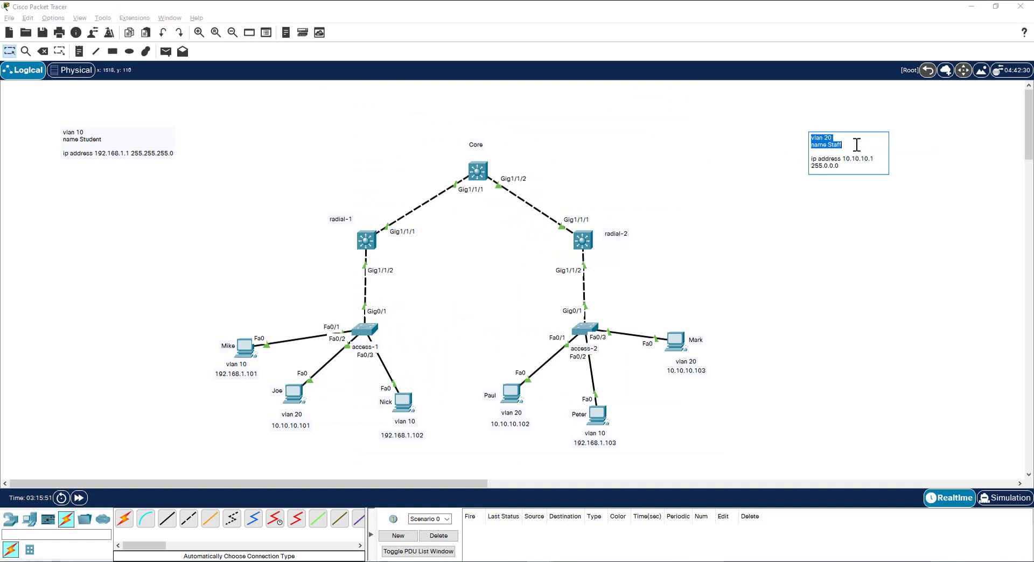
pyautogui.click(367, 241)
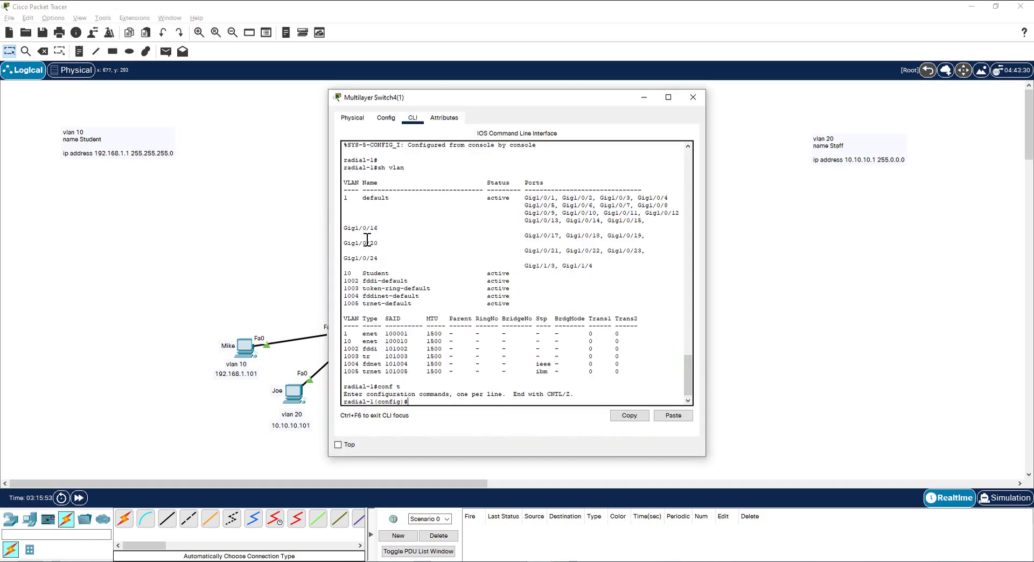
pyautogui.rightClick(437, 404)
pyautogui.click(453, 418)
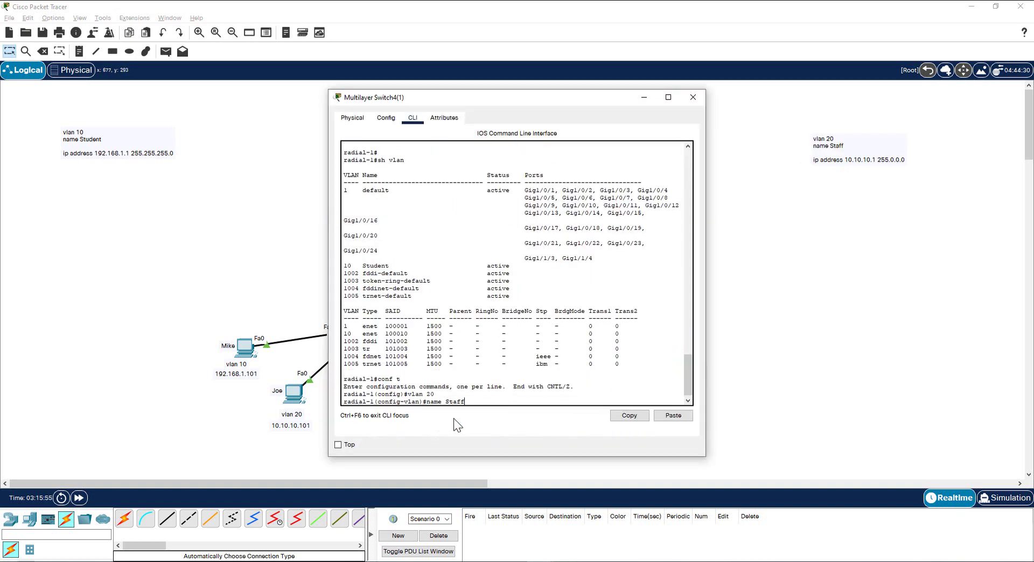
pyautogui.press('Return')
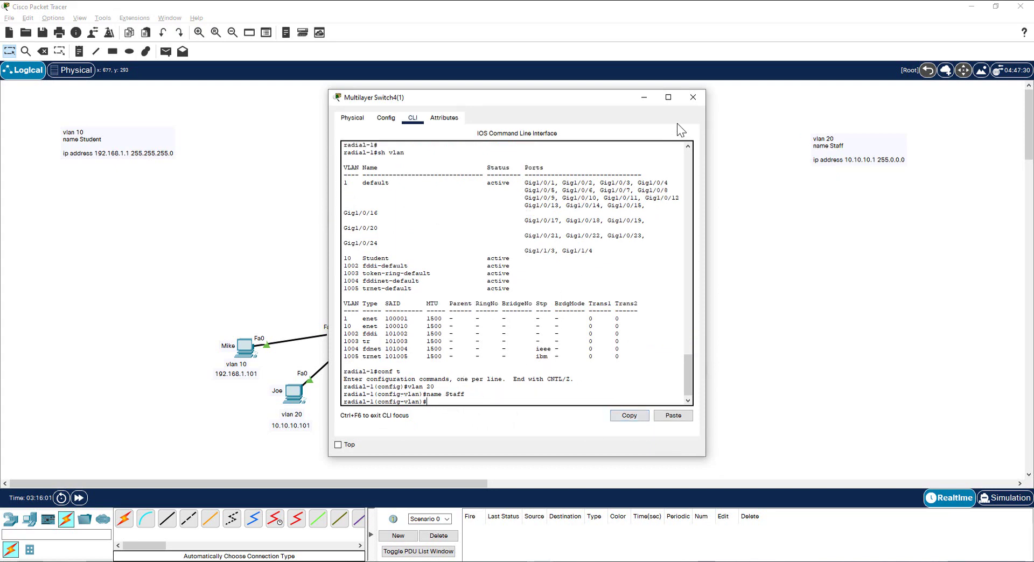
pyautogui.click(693, 97)
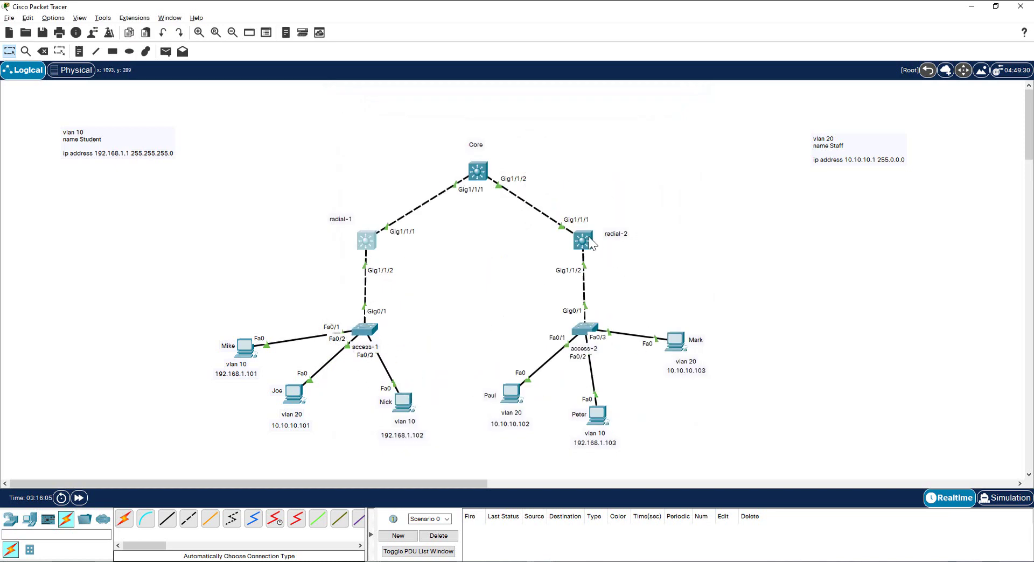
# Start a console session on the access-2 switch and enter privileged and global configuration mode with "en" and "conf t"
pyautogui.click(587, 330)
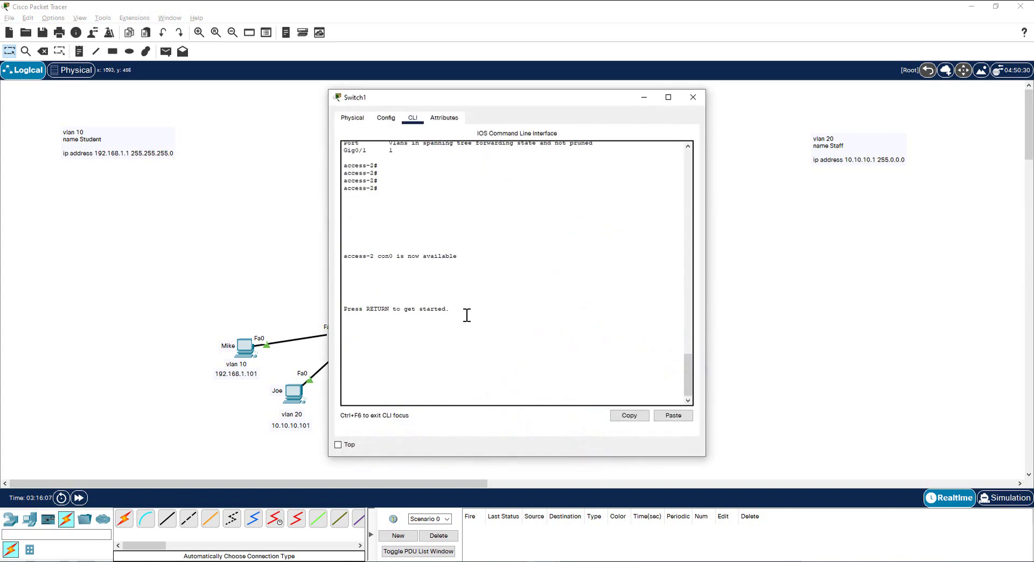
pyautogui.press('Return')
pyautogui.press('Return')
pyautogui.write('conf t')
pyautogui.press('Return')
pyautogui.write('en')
pyautogui.press('Return')
pyautogui.write('conf t')
pyautogui.press('Return')
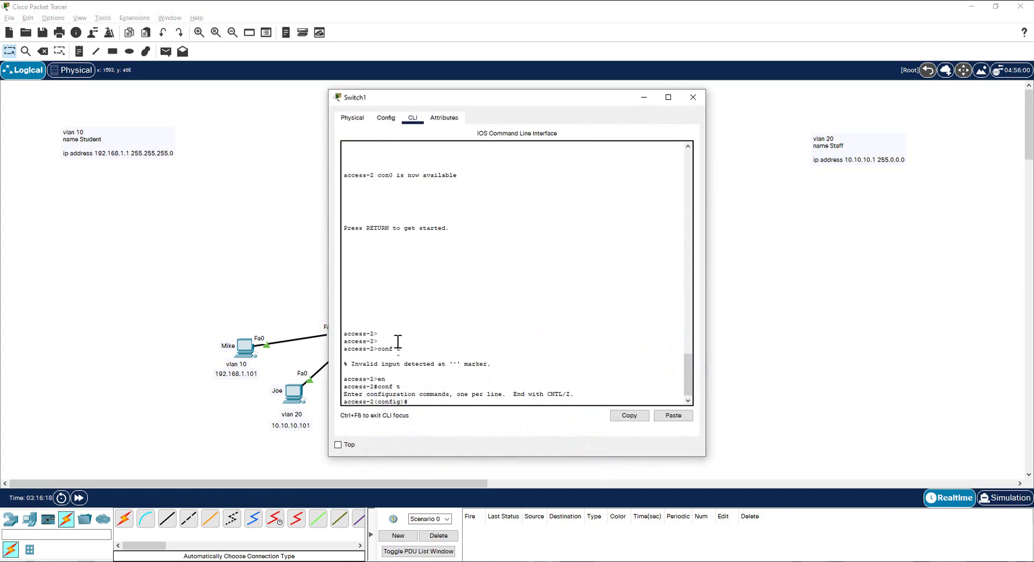
# Create VLAN 10 named Student on access-2 by copying the first two lines of the VLAN 10 note into its CLI
pyautogui.click(97, 145)
pyautogui.doubleClick(108, 139)
pyautogui.moveTo(100, 139); pyautogui.dragTo(58, 124)
pyautogui.hotkey('ctrl', 'c')
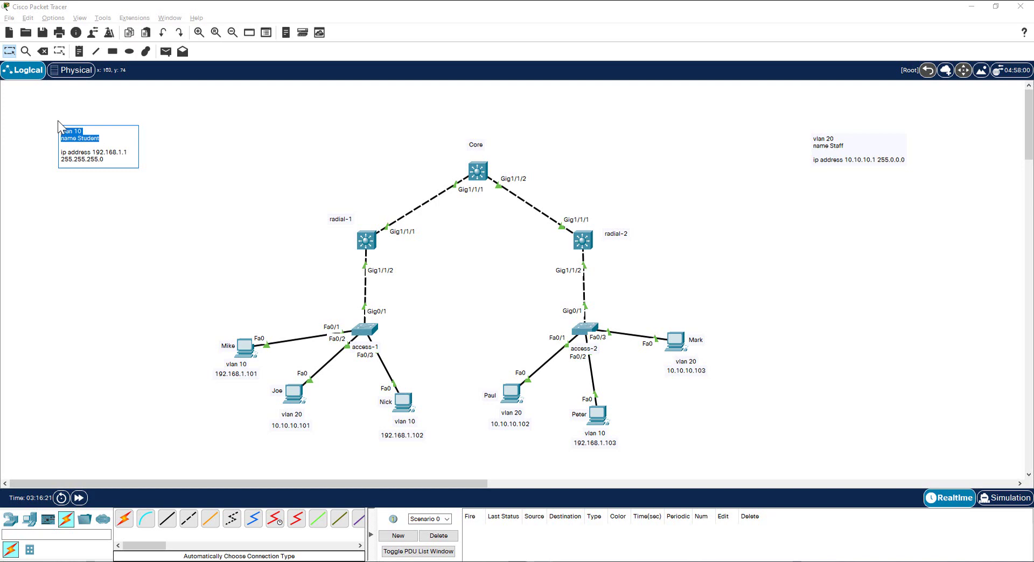
pyautogui.click(586, 328)
pyautogui.rightClick(575, 350)
pyautogui.click(594, 366)
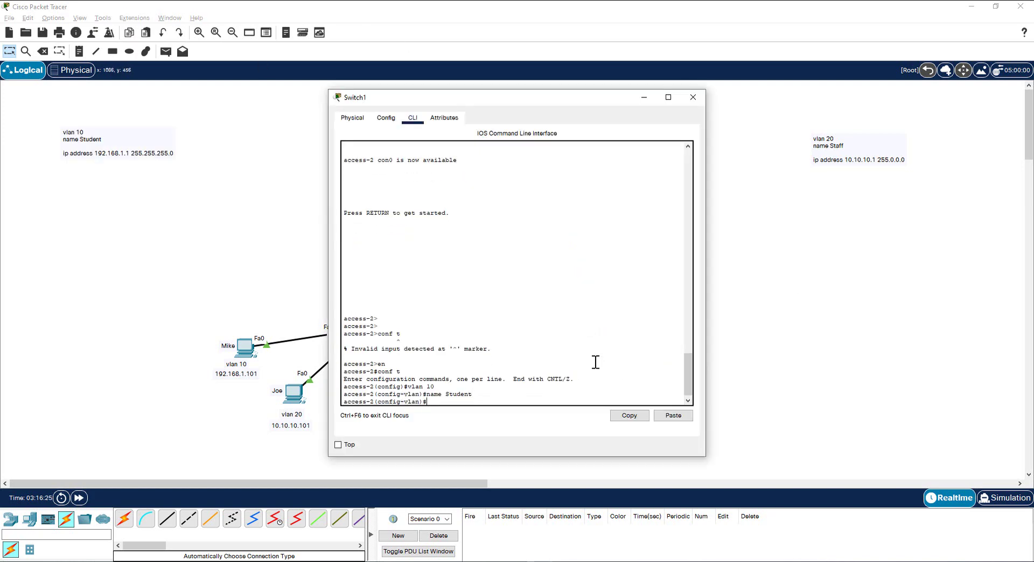
# Create VLAN 20 named Staff on access-2 by copying the first two lines of the VLAN 20 note into its CLI
pyautogui.click(855, 145)
pyautogui.moveTo(855, 146); pyautogui.dragTo(809, 136)
pyautogui.hotkey('ctrl', 'c')
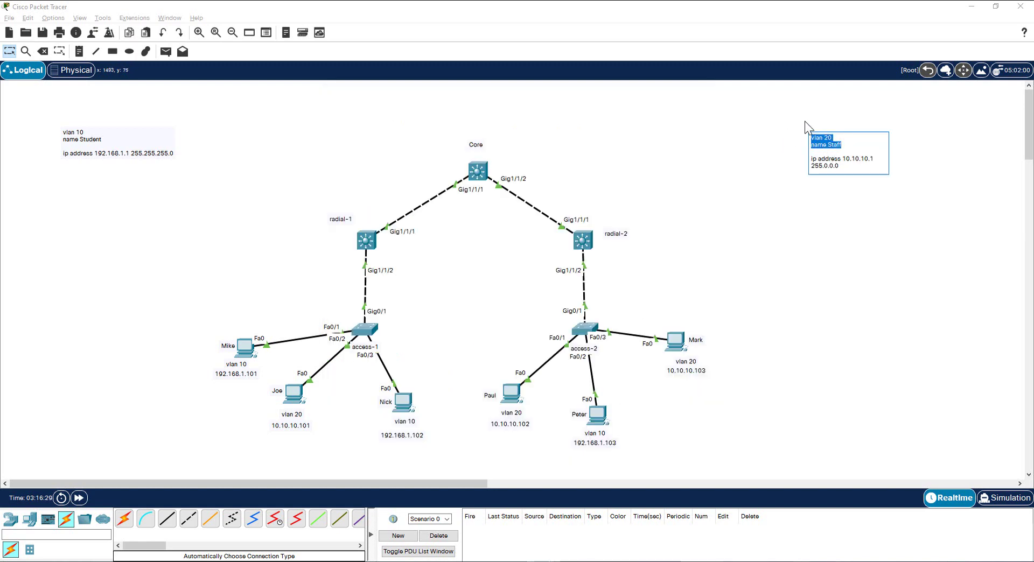
pyautogui.click(591, 330)
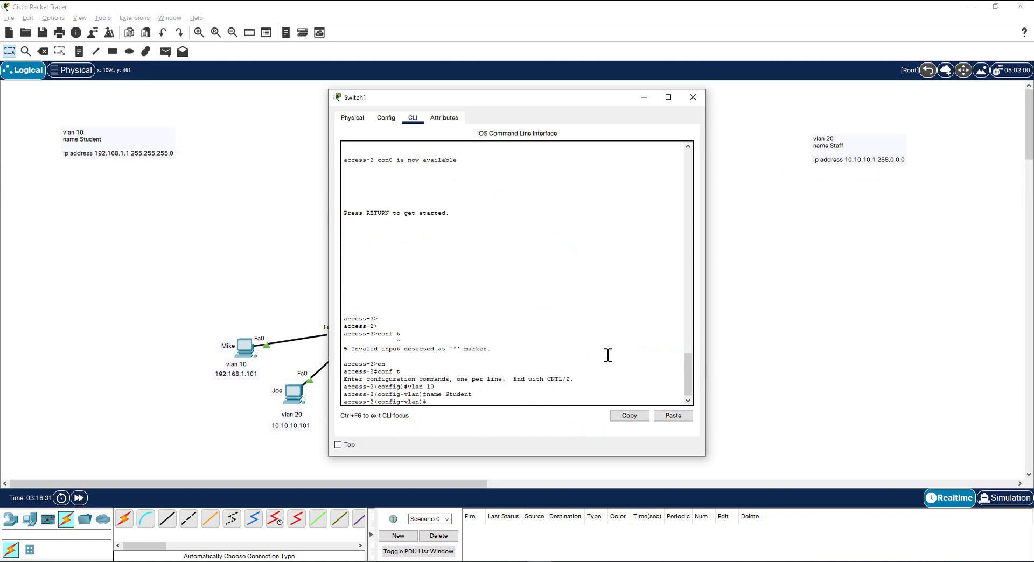
pyautogui.rightClick(613, 332)
pyautogui.click(634, 353)
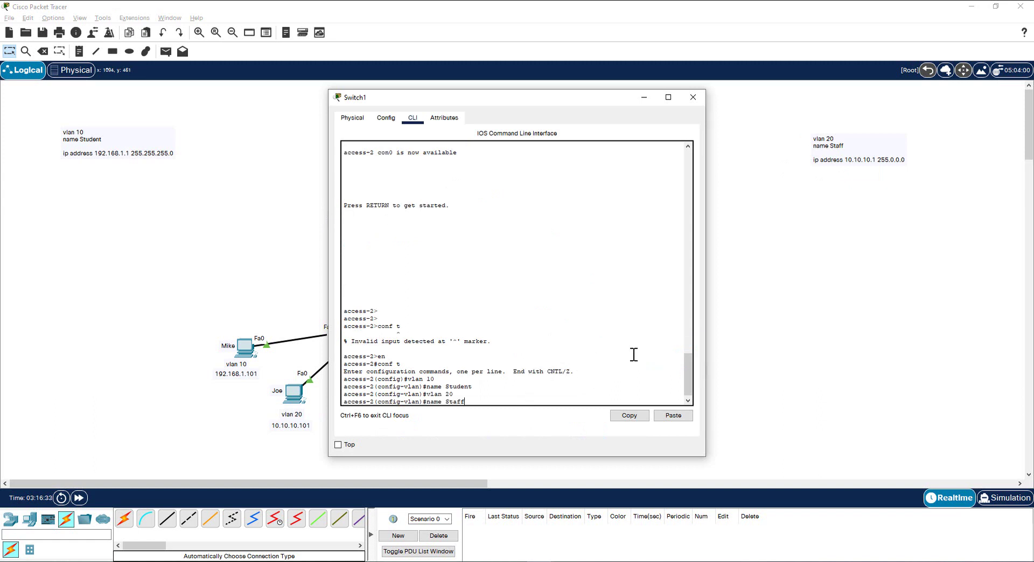
pyautogui.press('Return')
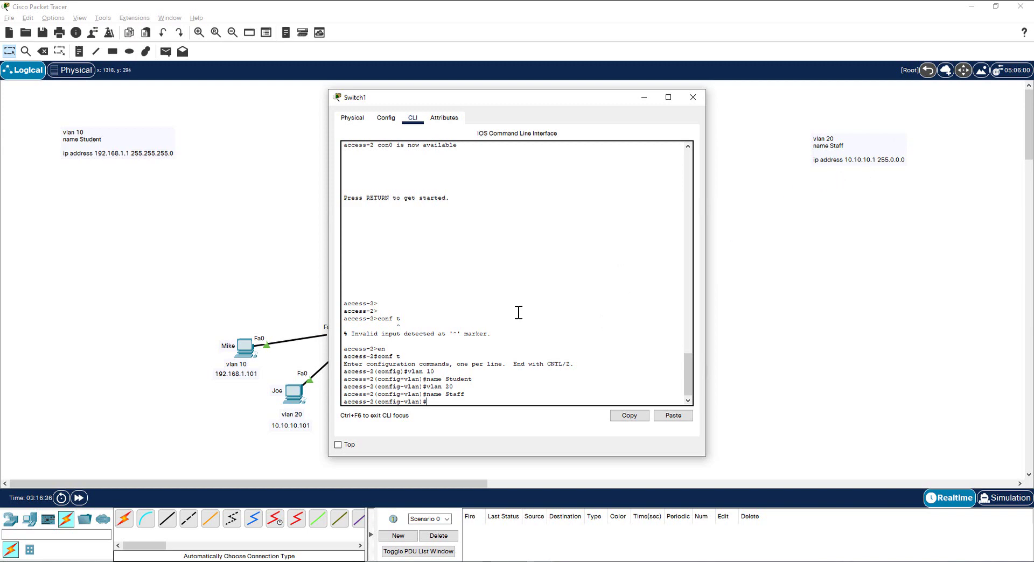
pyautogui.click(692, 97)
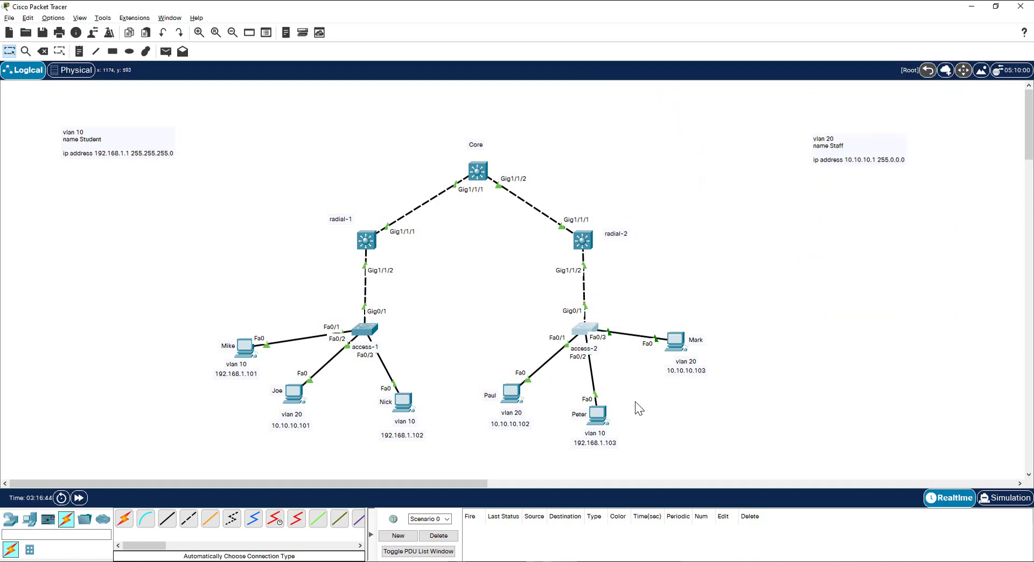
pyautogui.click(584, 328)
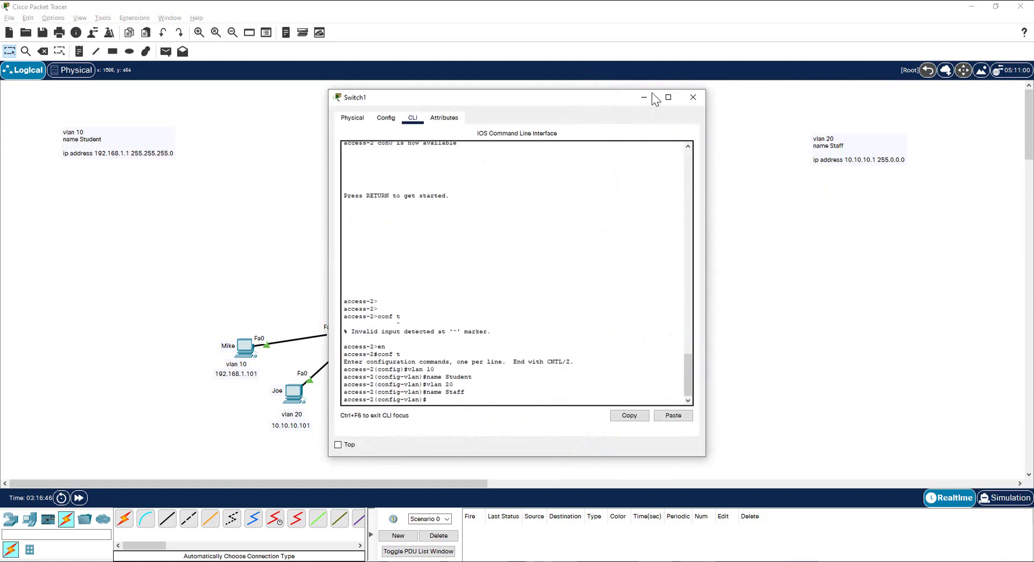
pyautogui.click(691, 103)
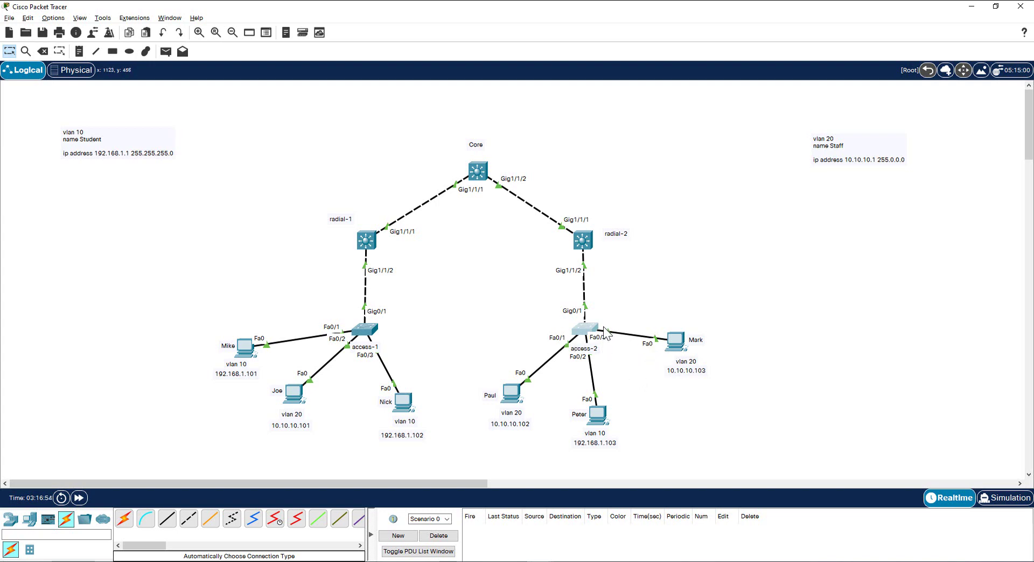
# Exit VLAN configuration on access-2 and assign interface fa0/1 to VLAN 20 with "switchport access vlan 20"
pyautogui.click(586, 330)
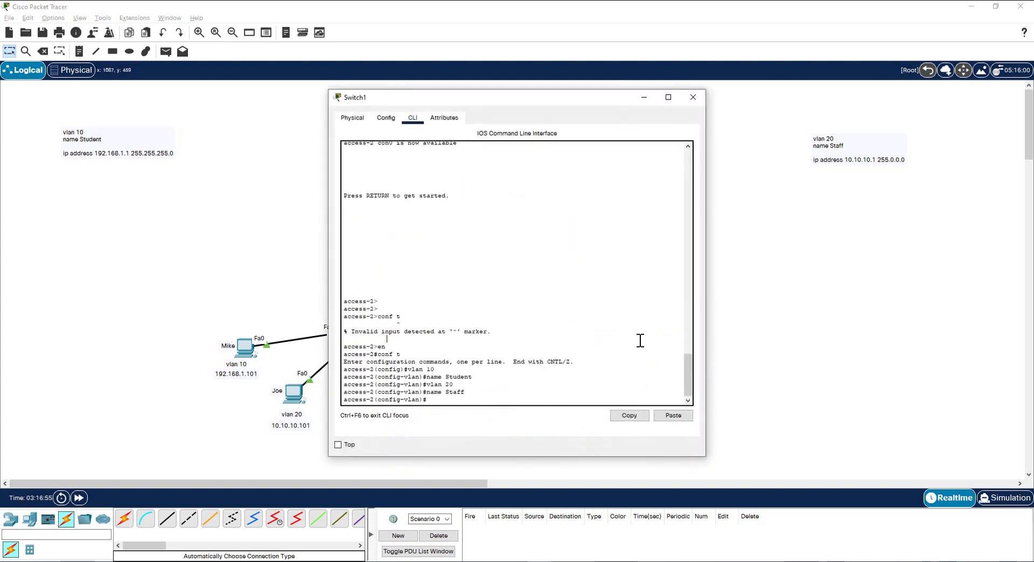
pyautogui.write('exit')
pyautogui.press('Return')
pyautogui.write('int fa')
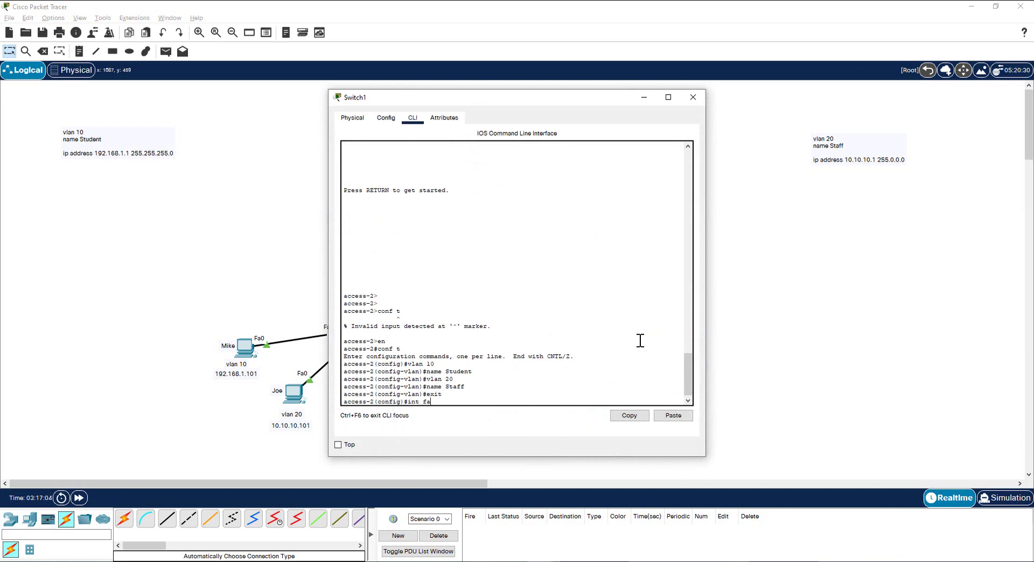
pyautogui.write('0/1')
pyautogui.press('Return')
pyautogui.write('sw')
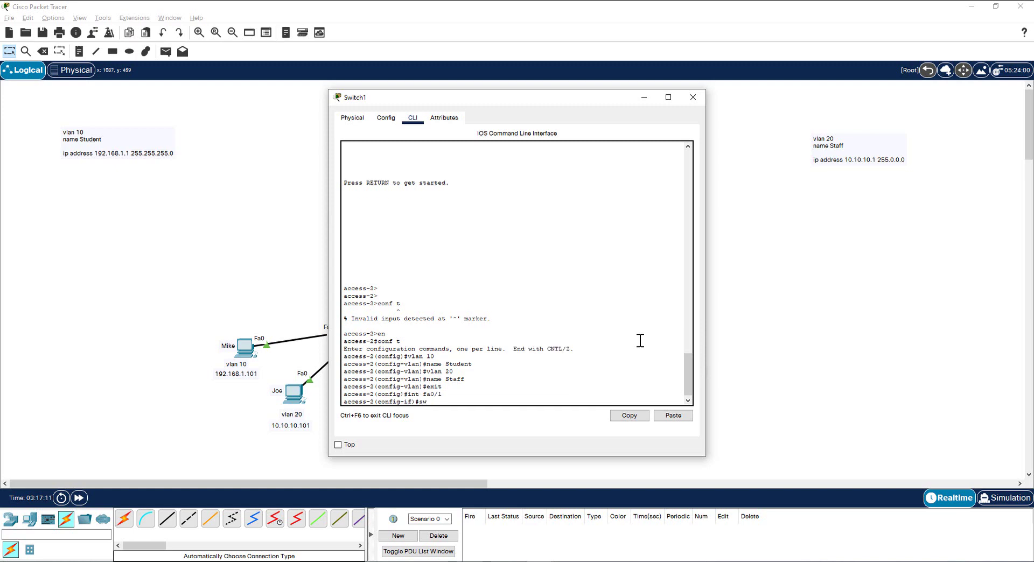
pyautogui.press('Tab')
pyautogui.write('a')
pyautogui.write('chport access')
pyautogui.press('Tab')
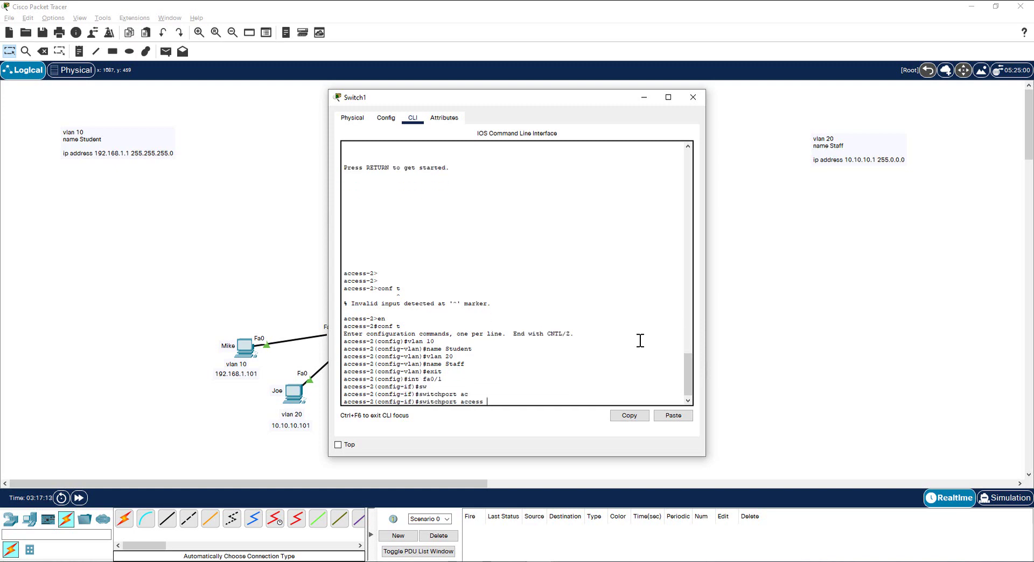
pyautogui.write('v')
pyautogui.press('Tab')
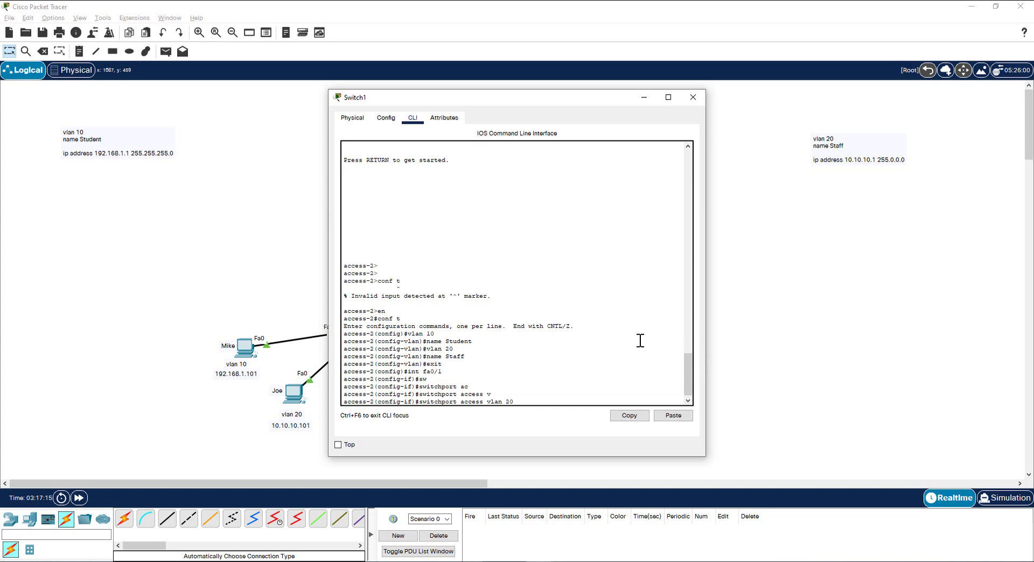
pyautogui.write('20')
pyautogui.press('Return')
# Assign interface fa0/3 on access-2 to VLAN 20 with "int fa0/3" and "switchport access vlan 20"
pyautogui.write('int fa0/')
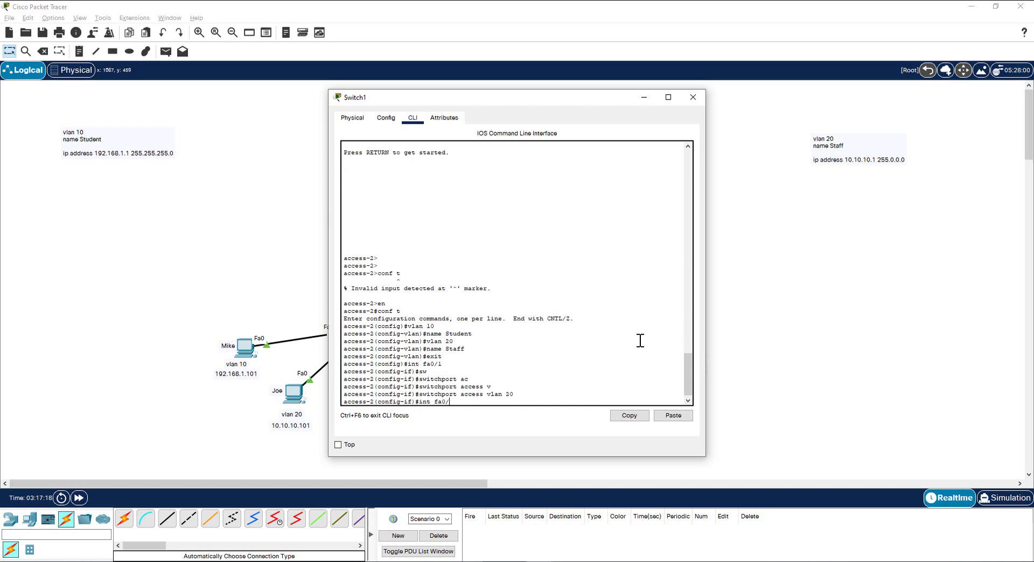
pyautogui.write('13')
pyautogui.press('Return')
pyautogui.write('switchport access vlan 20')
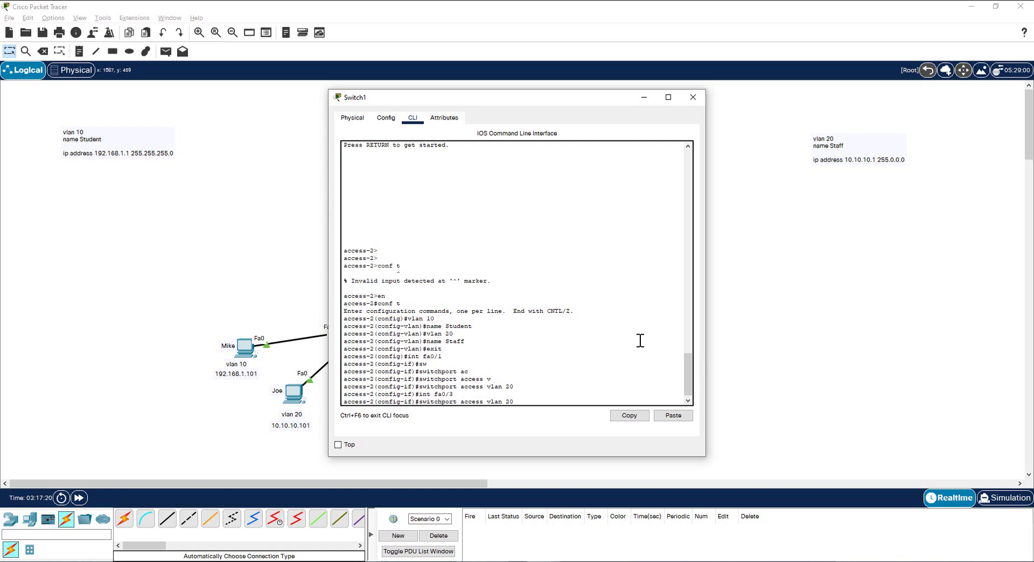
pyautogui.press('Return')
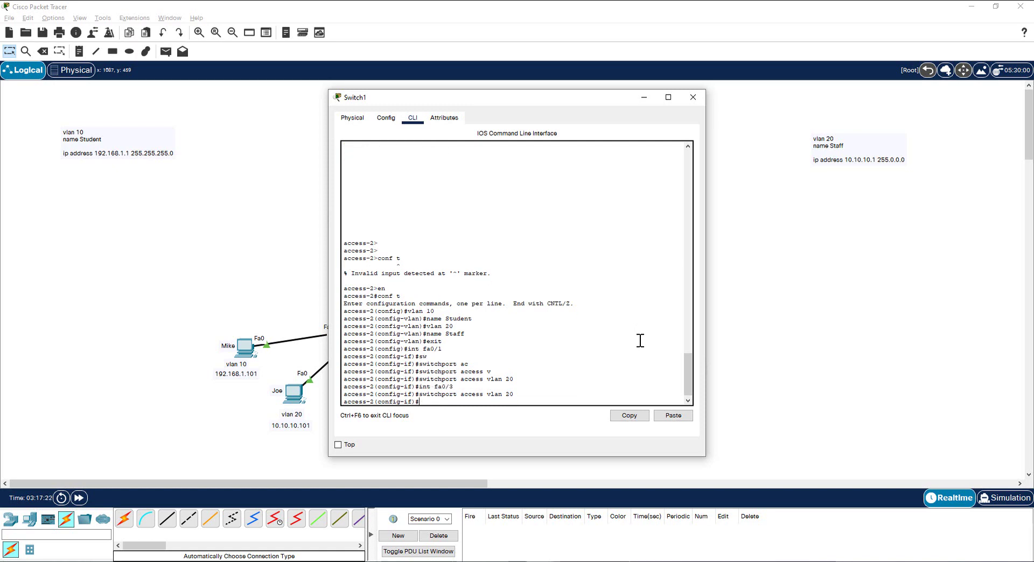
# Assign interface fa0/2 on access-2 to VLAN 10 with "int fa0/2" and "switchport access vlan 10", then close the switch
pyautogui.press('Up')
pyautogui.moveTo(555, 107); pyautogui.dragTo(355, 113)
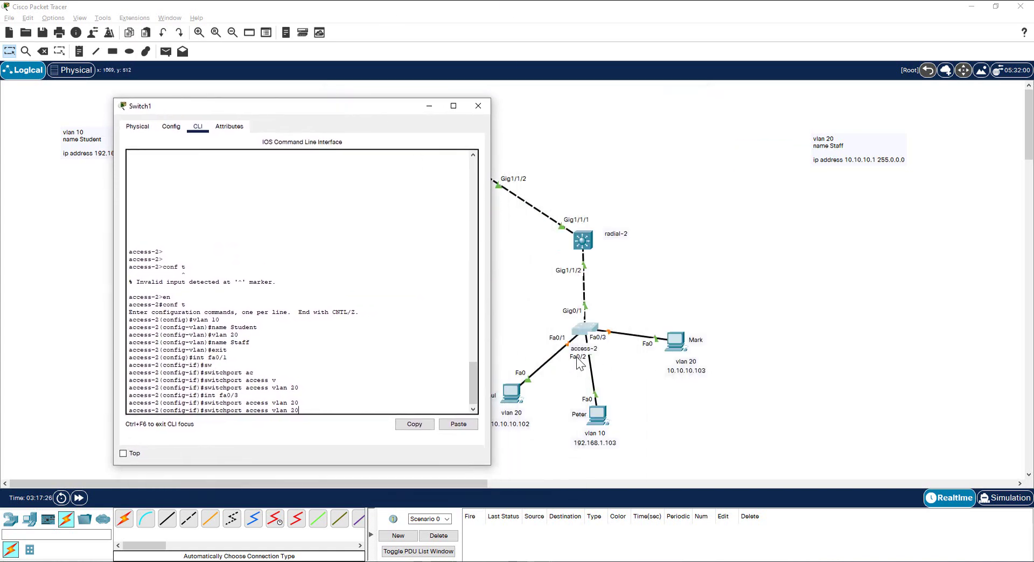
pyautogui.click(402, 377)
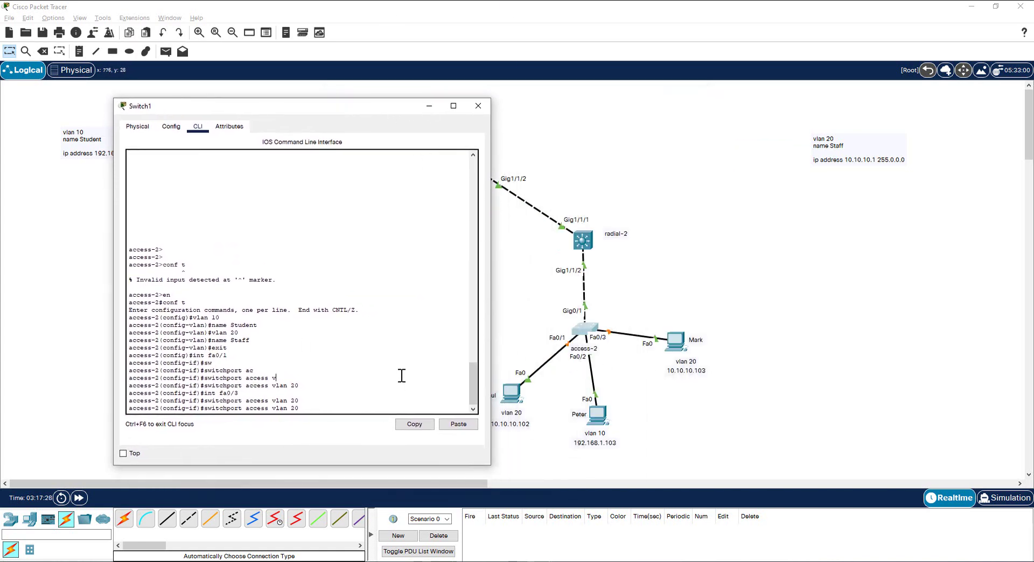
pyautogui.press('Return')
pyautogui.press('Return')
pyautogui.press('Up')
pyautogui.press('Up')
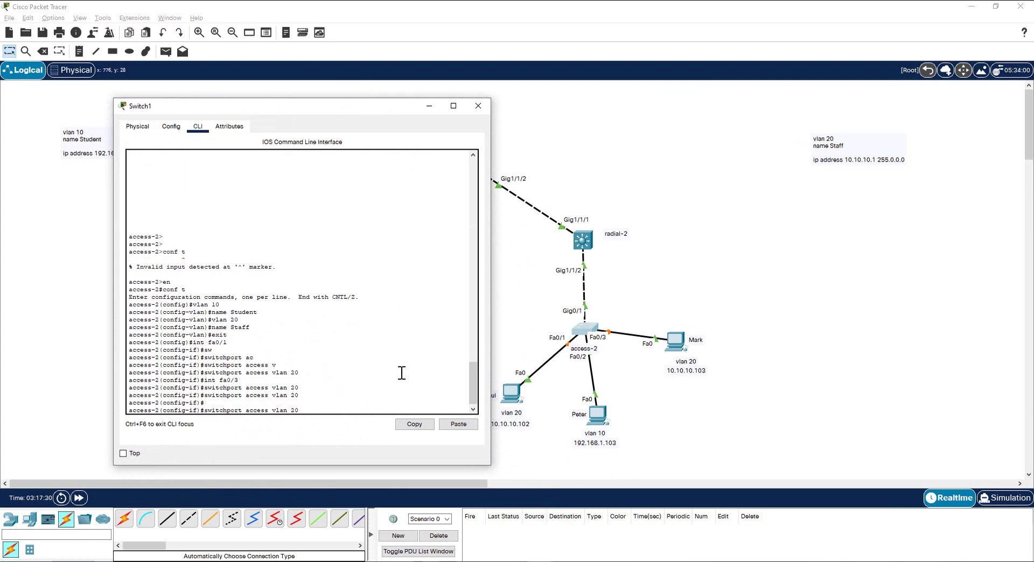
pyautogui.press('Return')
pyautogui.press('Up')
pyautogui.press('Up')
pyautogui.write('10')
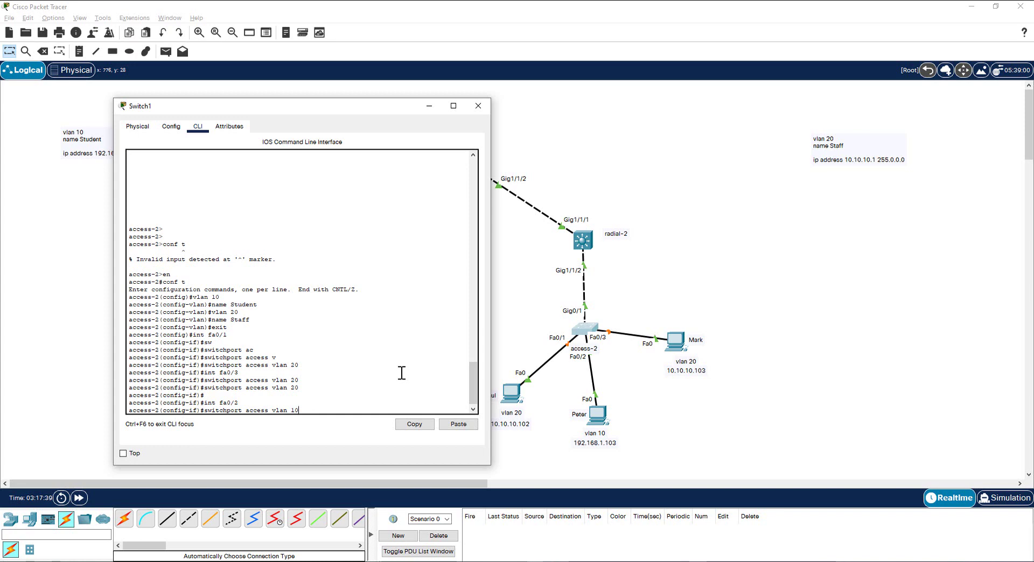
pyautogui.press('Return')
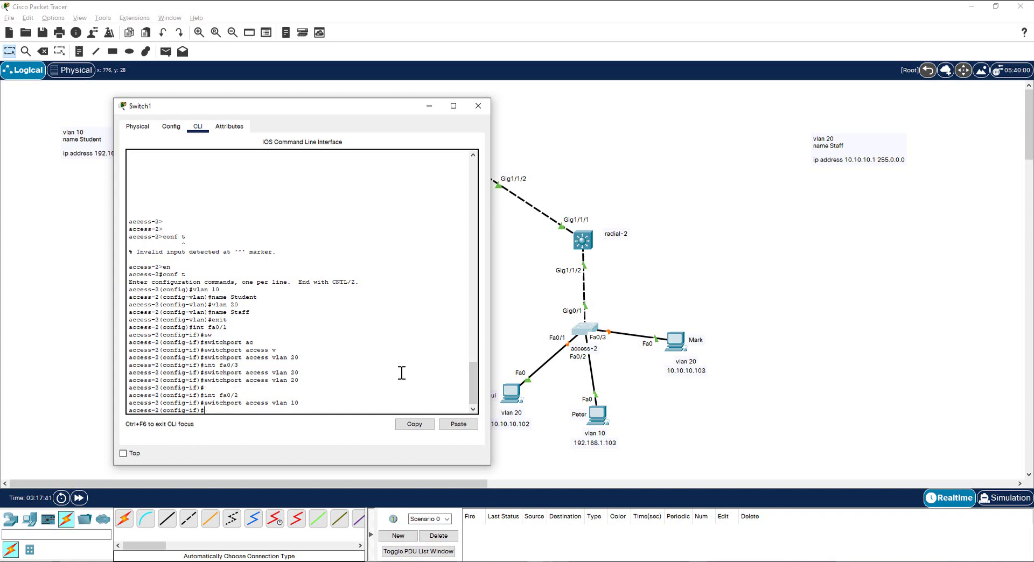
pyautogui.click(478, 105)
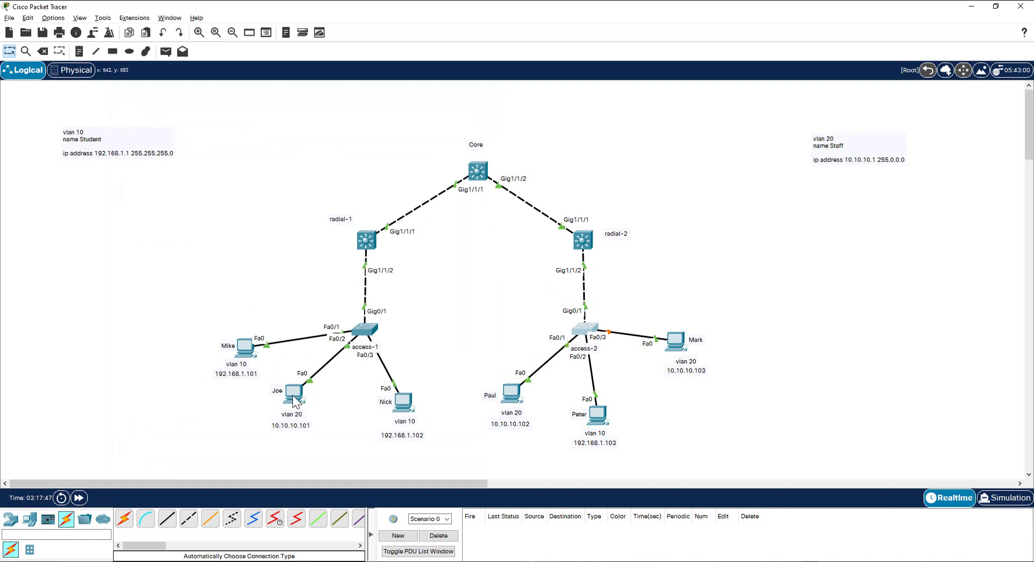
# Open the CLI of access-1 and enter global configuration mode with "en" and "conf t"
pyautogui.click(362, 337)
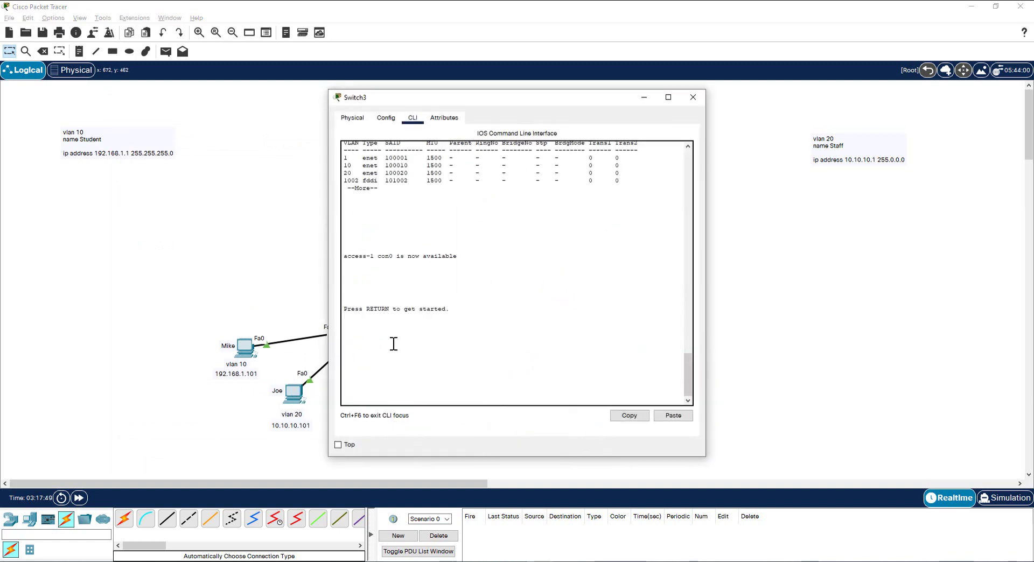
pyautogui.moveTo(506, 92); pyautogui.dragTo(680, 89)
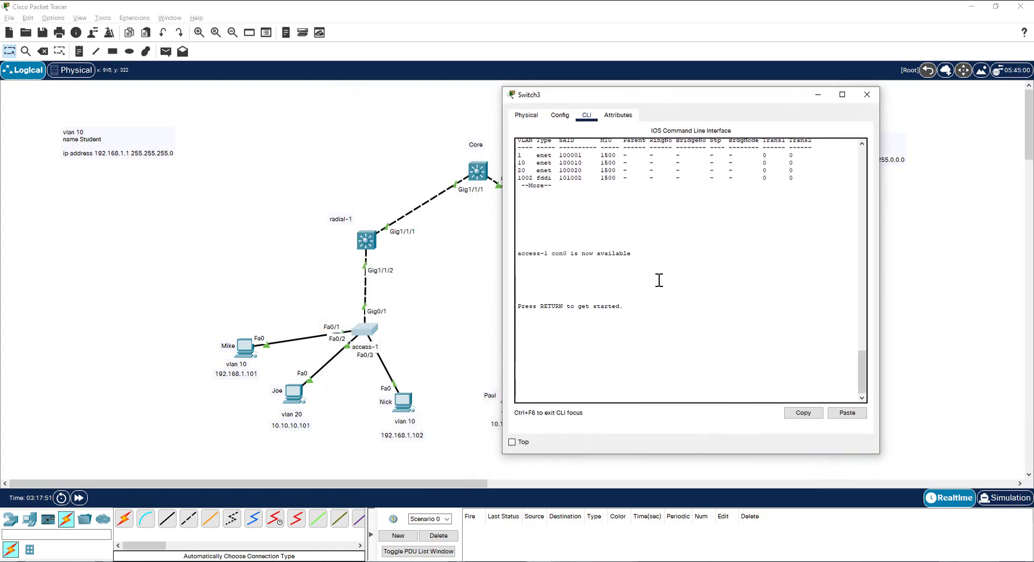
pyautogui.press('Return')
pyautogui.press('Return')
pyautogui.press('Return')
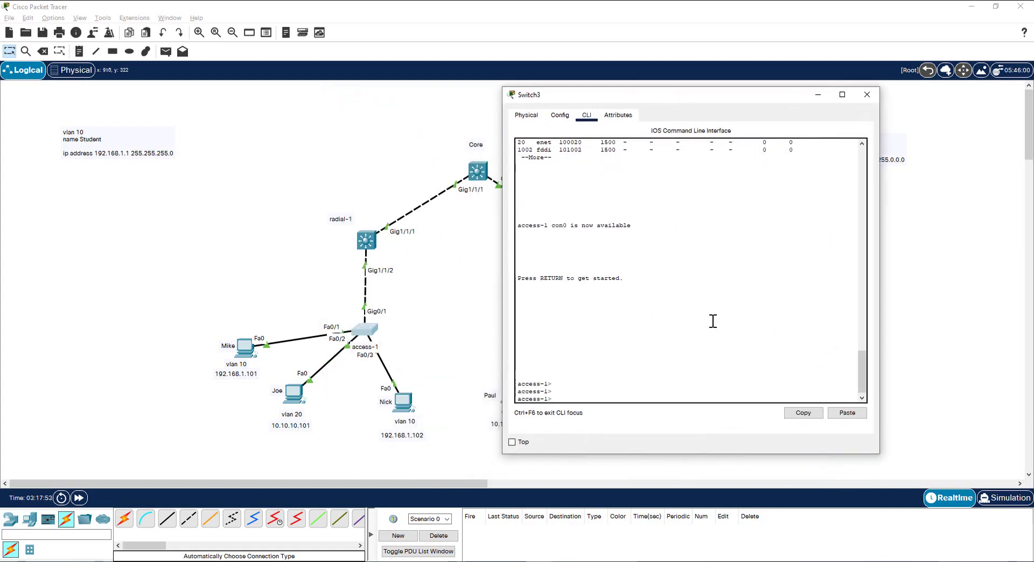
pyautogui.write('en')
pyautogui.press('Return')
pyautogui.write('conf t')
pyautogui.press('Return')
# Assign interface fa0/2 on access-1 to VLAN 20 with "int fa0/2" and "switchport access vlan 20", then close the switch
pyautogui.write('int fa')
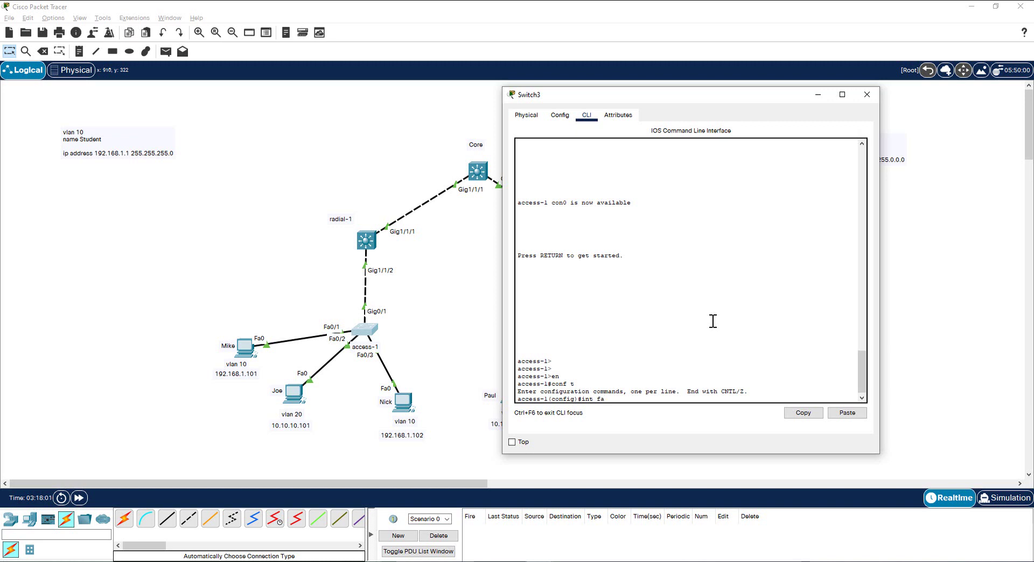
pyautogui.press('Return')
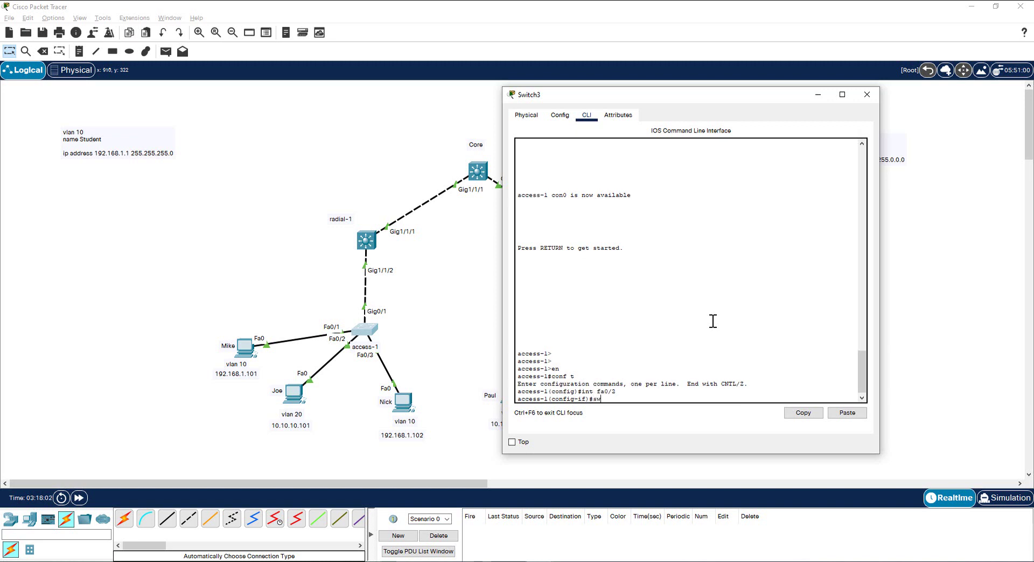
pyautogui.write('sw')
pyautogui.press('Tab')
pyautogui.write('ac')
pyautogui.press('Tab')
pyautogui.write('v')
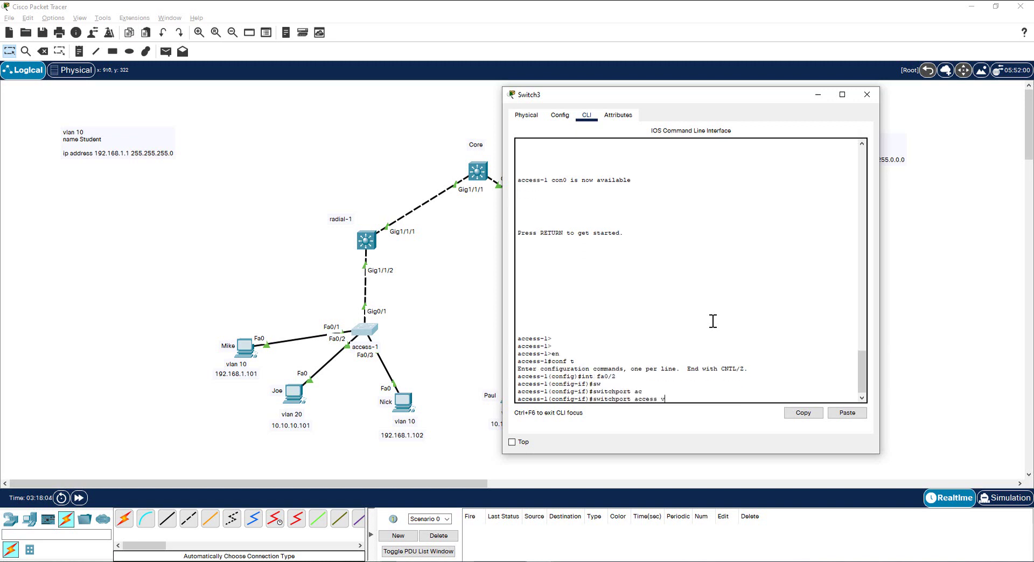
pyautogui.press('Tab')
pyautogui.write('20')
pyautogui.press('Return')
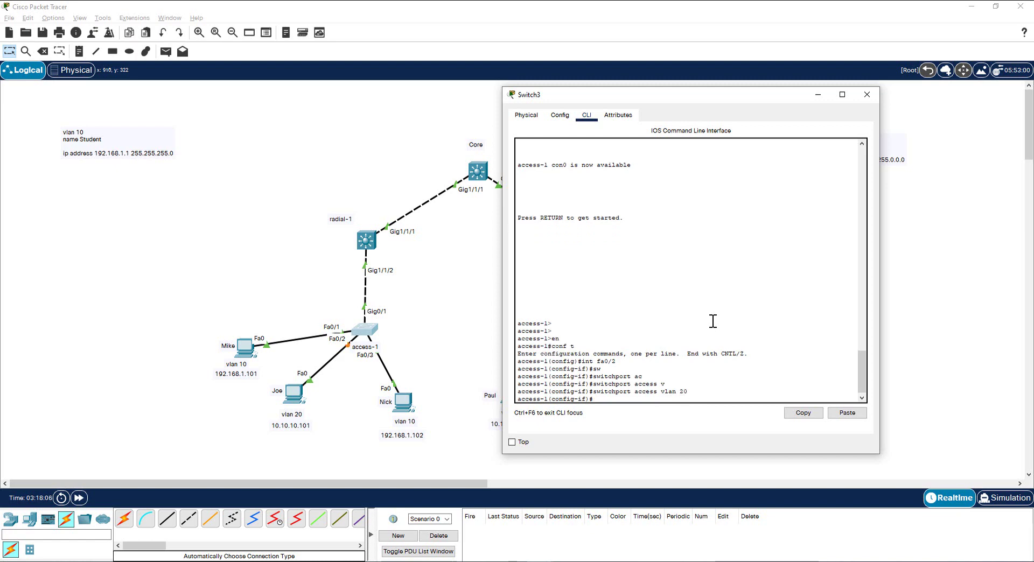
pyautogui.click(872, 96)
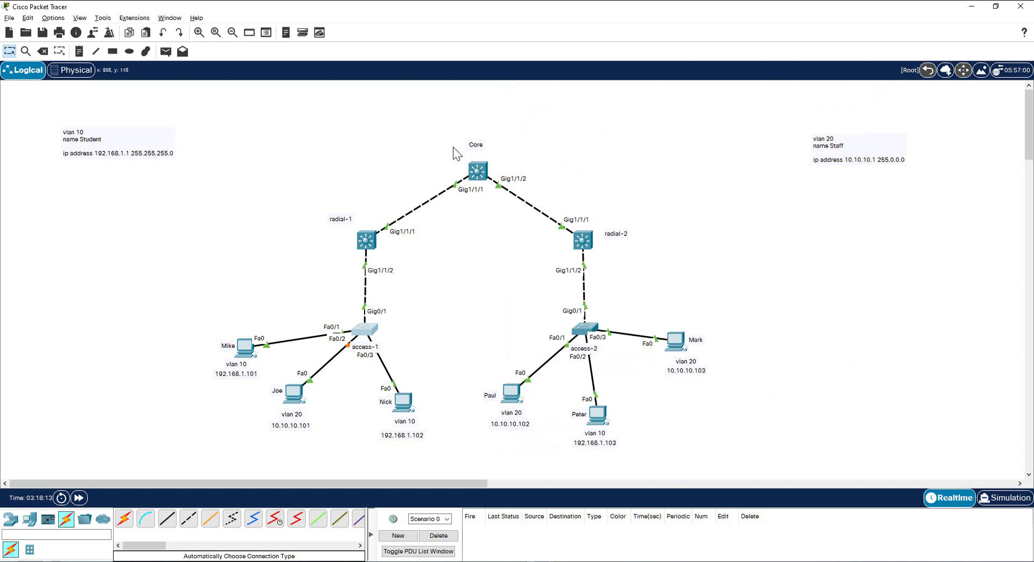
# Test the VLAN 20 gateway by running "ping 10.10.10.1" from the command prompt of the PC at 10.10.10.103, then close it
pyautogui.click(676, 342)
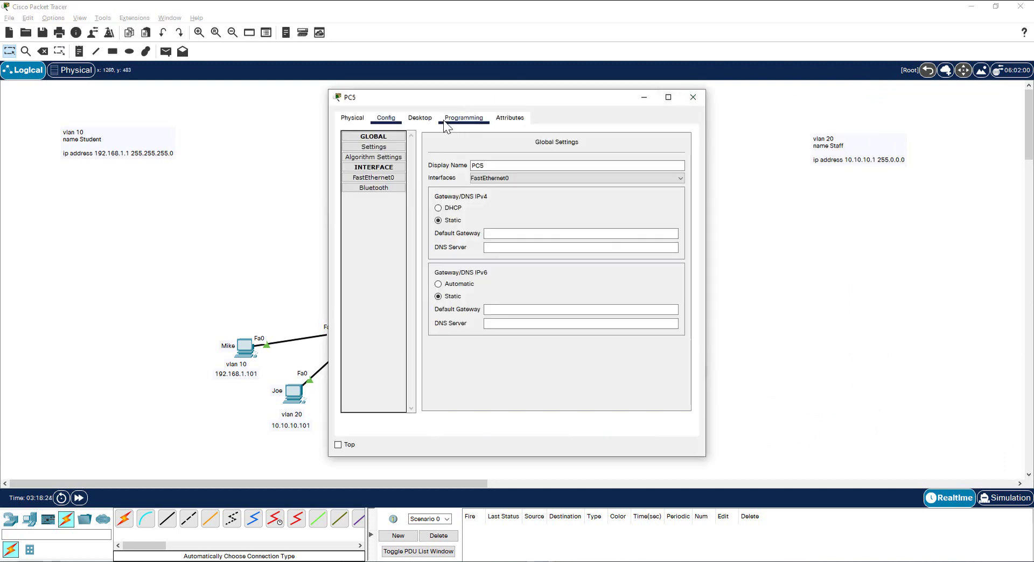
pyautogui.click(419, 118)
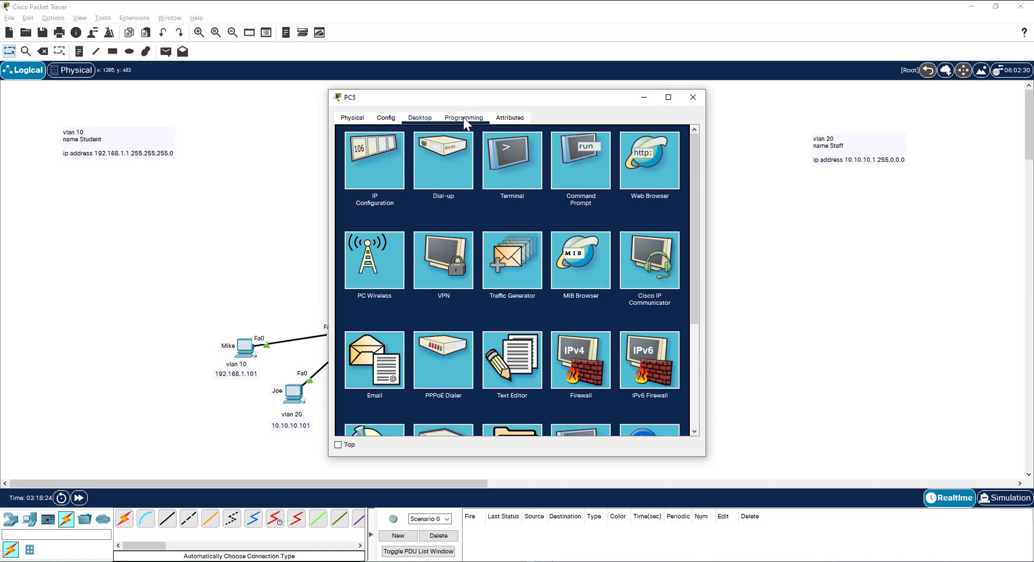
pyautogui.click(586, 155)
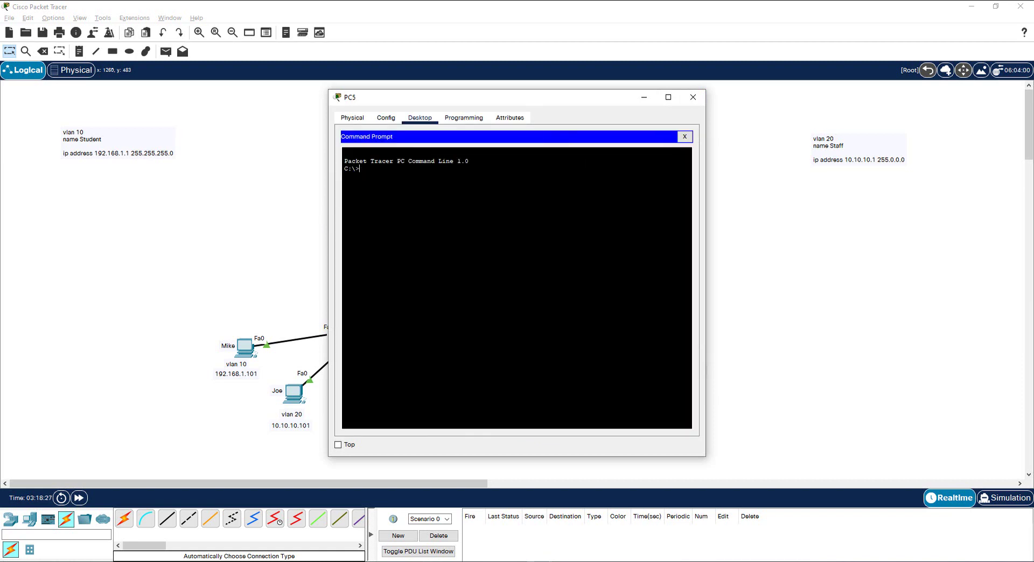
pyautogui.write('ping 10.10.10.1')
pyautogui.press('Return')
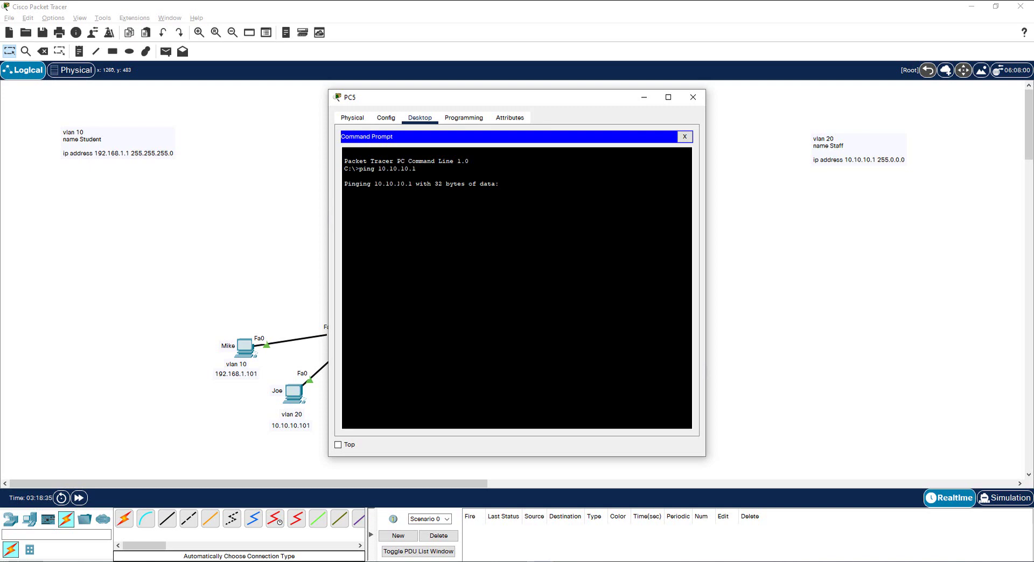
pyautogui.moveTo(558, 107); pyautogui.dragTo(830, 108)
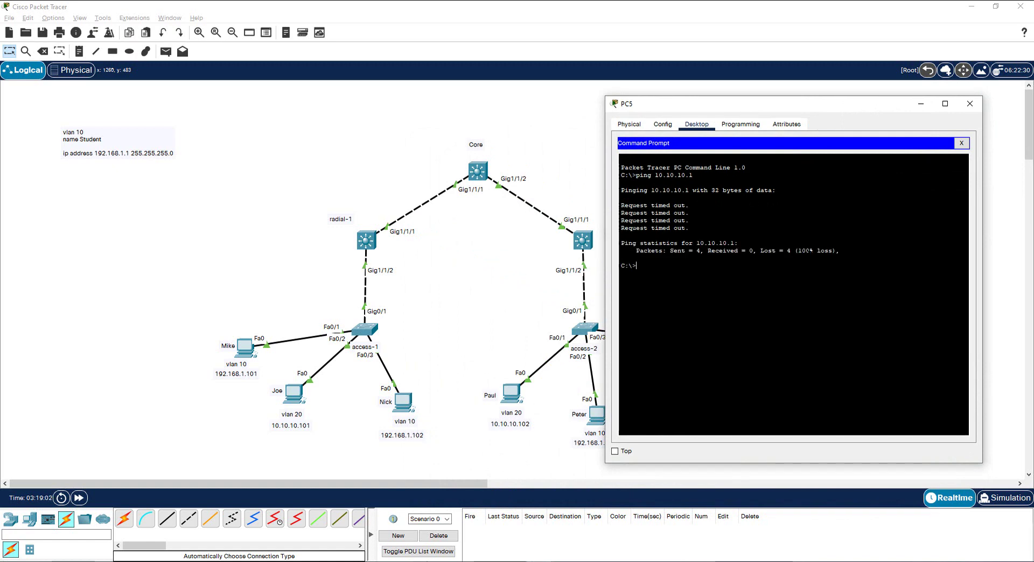
pyautogui.click(969, 103)
# Leave interface configuration on the core switch with "end" and list its VLANs with "sh vlan"
pyautogui.click(474, 169)
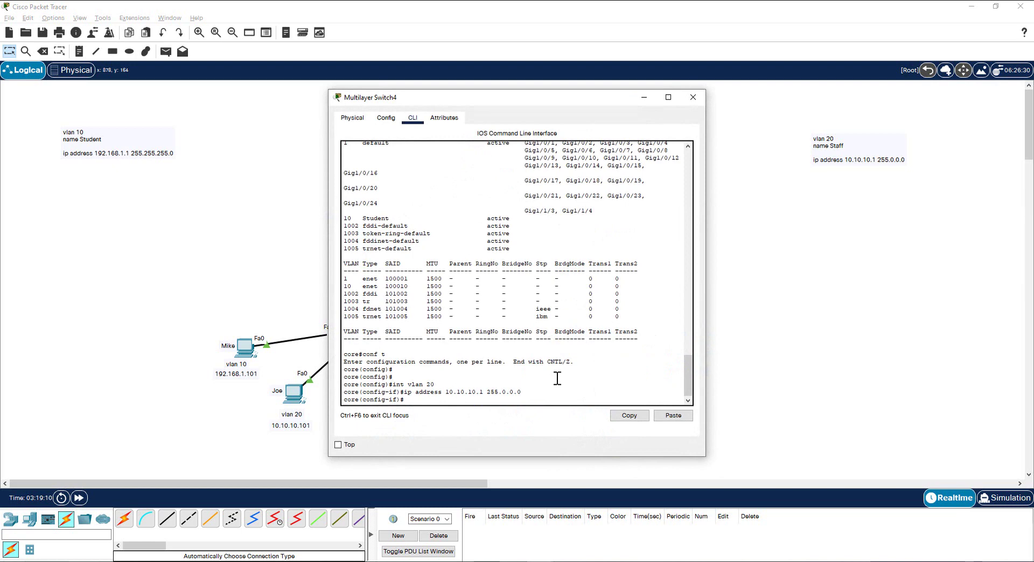
pyautogui.write('end')
pyautogui.press('Return')
pyautogui.press('Return')
pyautogui.press('Return')
pyautogui.write('sh vlan')
pyautogui.press('Return')
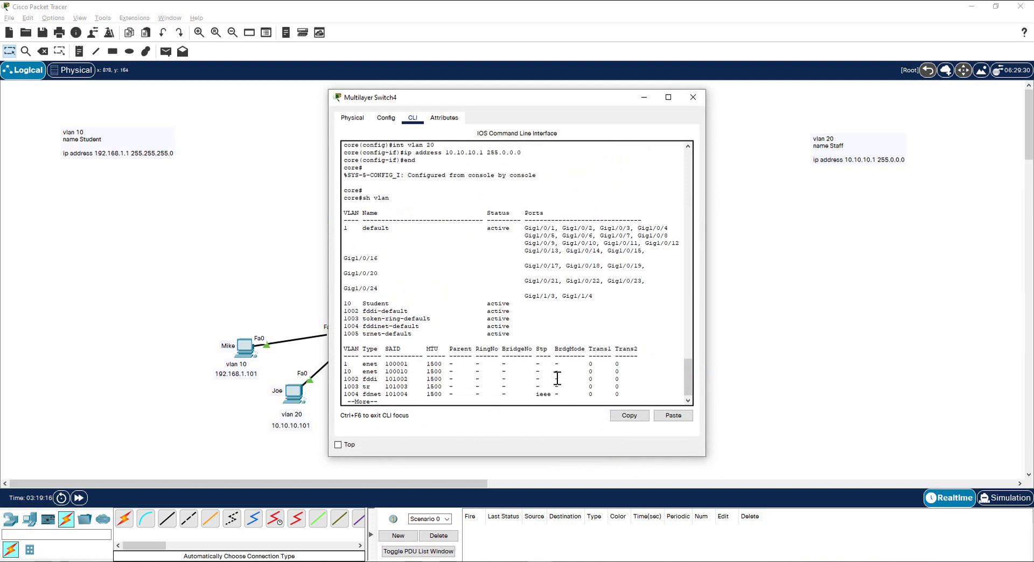
pyautogui.press('space')
# Create VLAN 20 named Staff on the core switch and return to privileged mode with "end"
pyautogui.write('conf t')
pyautogui.press('Return')
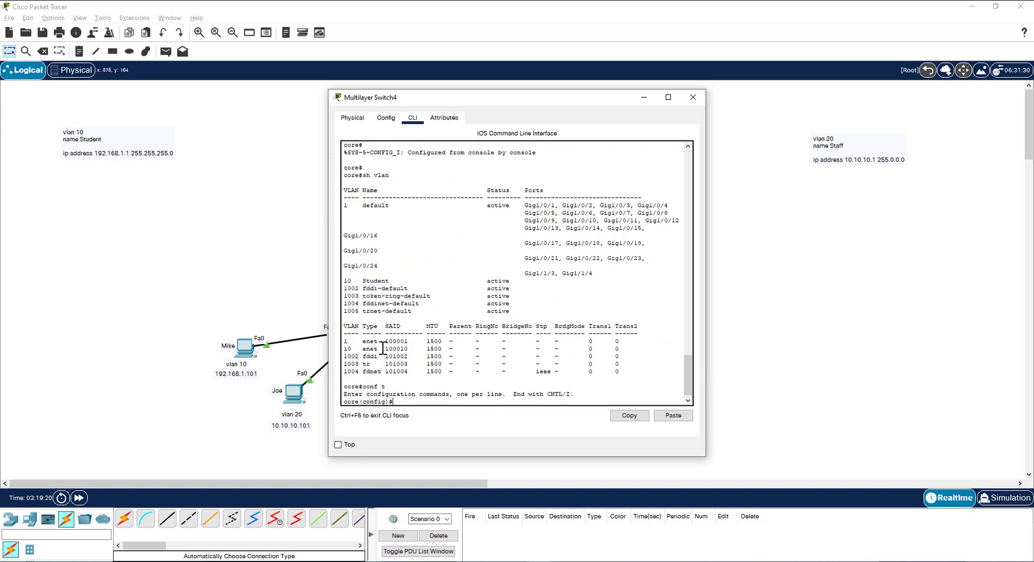
pyautogui.write('vlan 20')
pyautogui.press('Return')
pyautogui.write('name Staff')
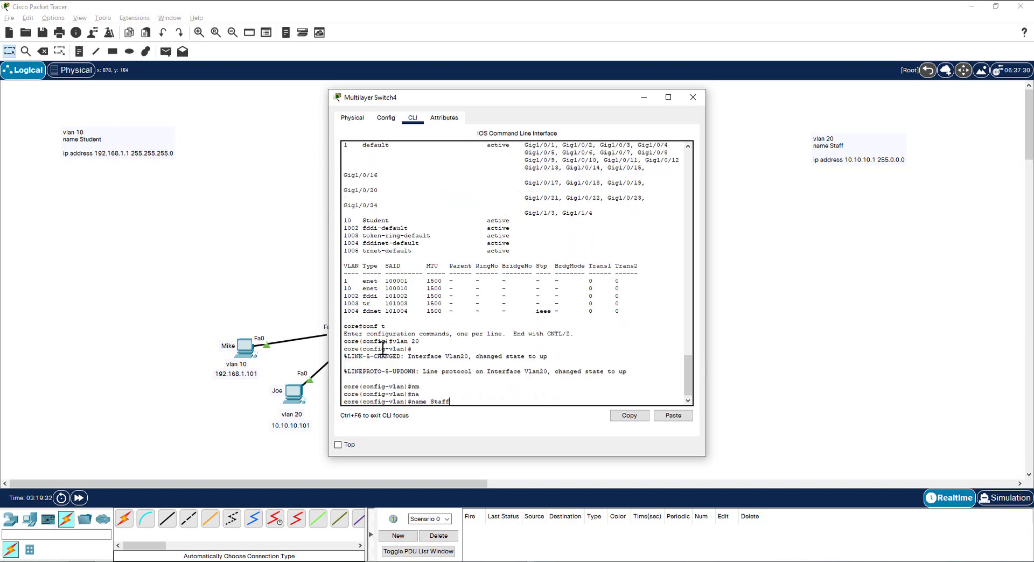
pyautogui.press('Return')
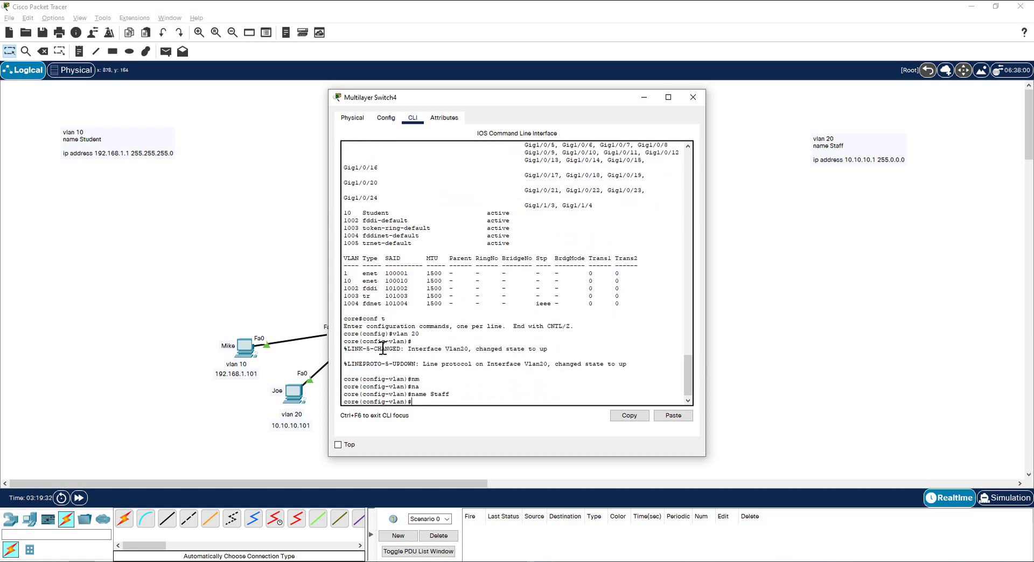
pyautogui.write('end')
pyautogui.press('Return')
pyautogui.press('Return')
pyautogui.press('Return')
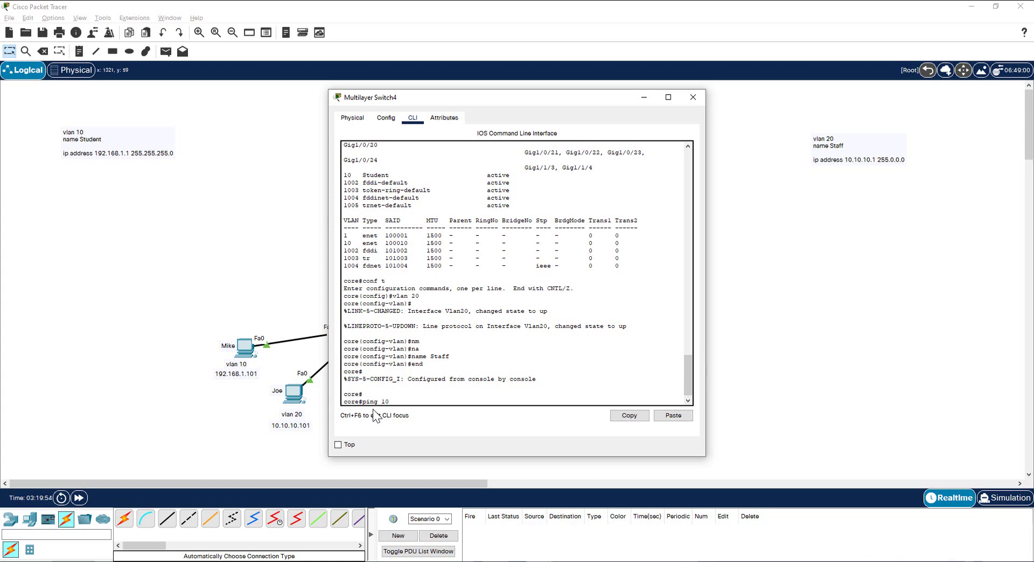
# Ping 10.10.10.1 from the core switch CLI, then close the switch
pyautogui.write('0.10.10.1')
pyautogui.press('Return')
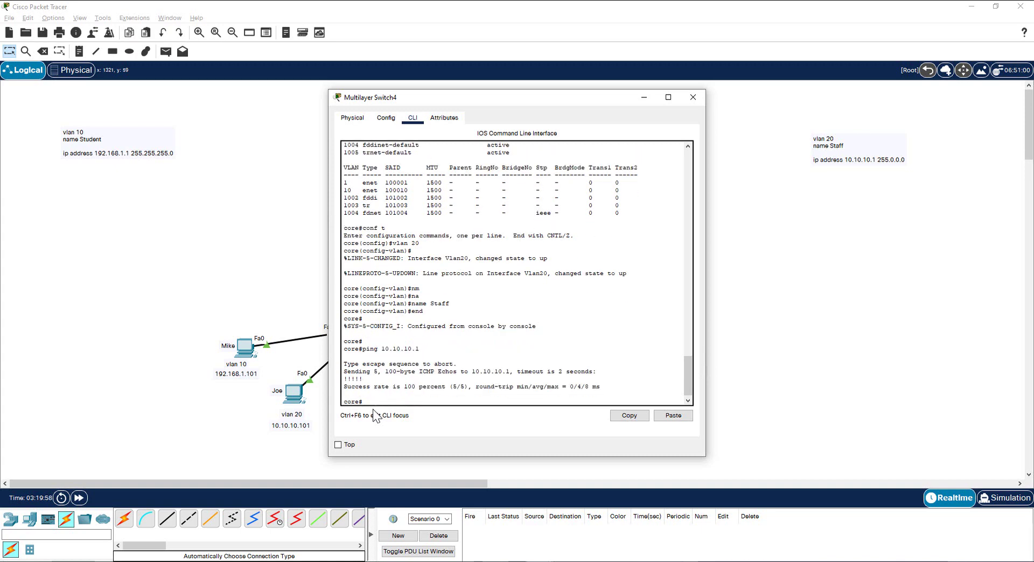
pyautogui.click(693, 98)
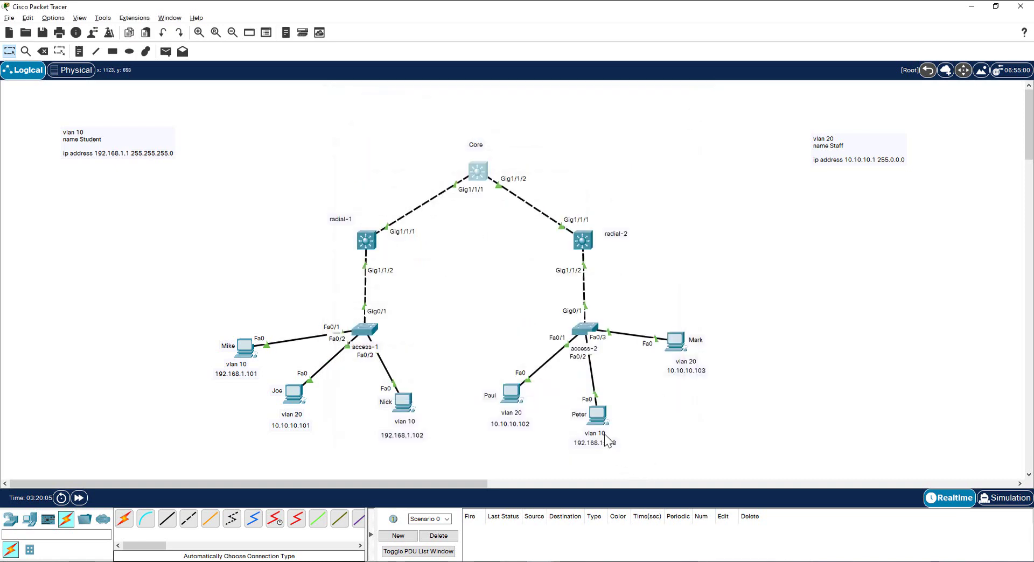
# Repeat the ping to 10.10.10.1 from the PC at 10.10.10.103, then close its window
pyautogui.click(676, 342)
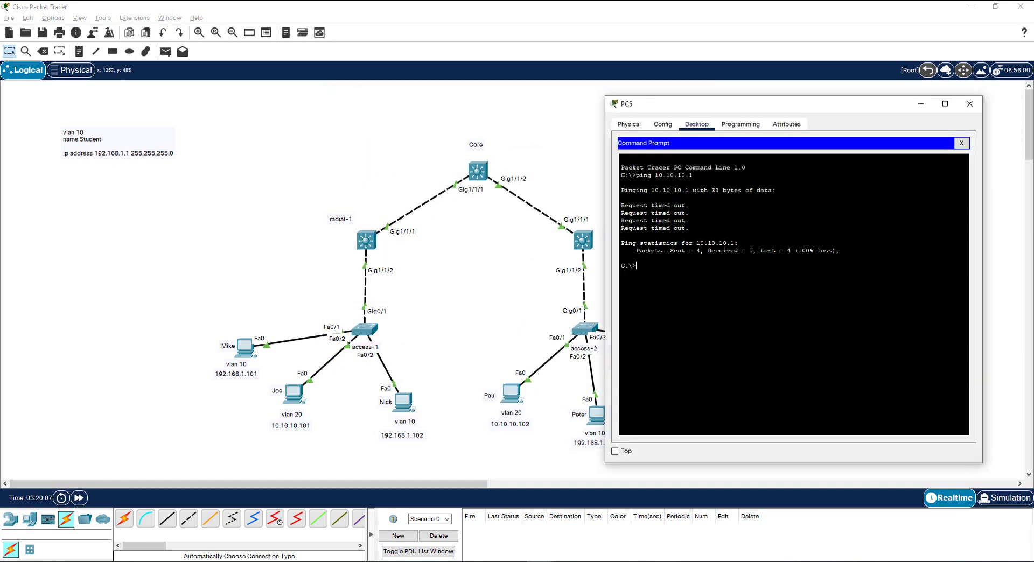
pyautogui.press('Up')
pyautogui.press('Return')
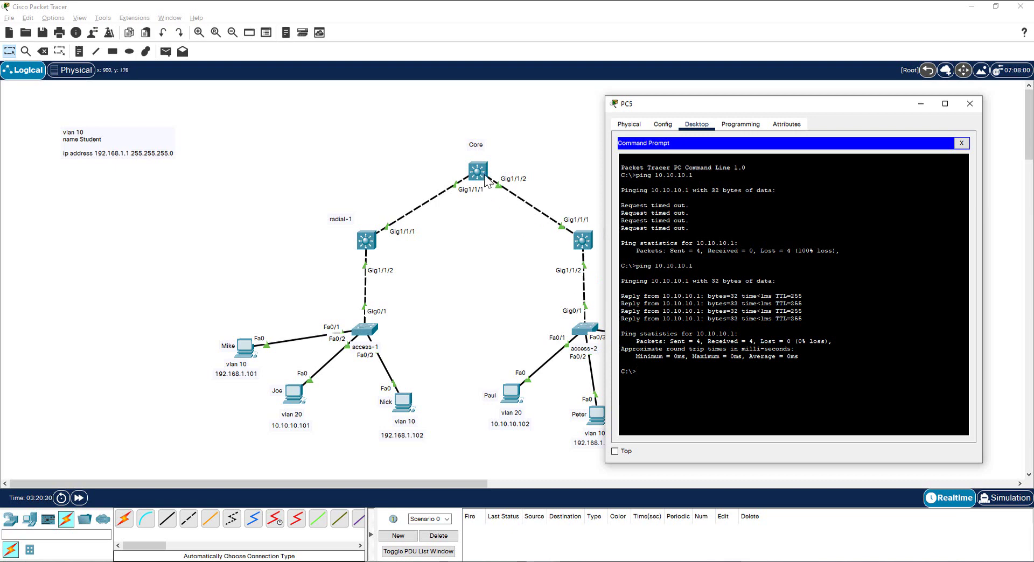
pyautogui.click(969, 104)
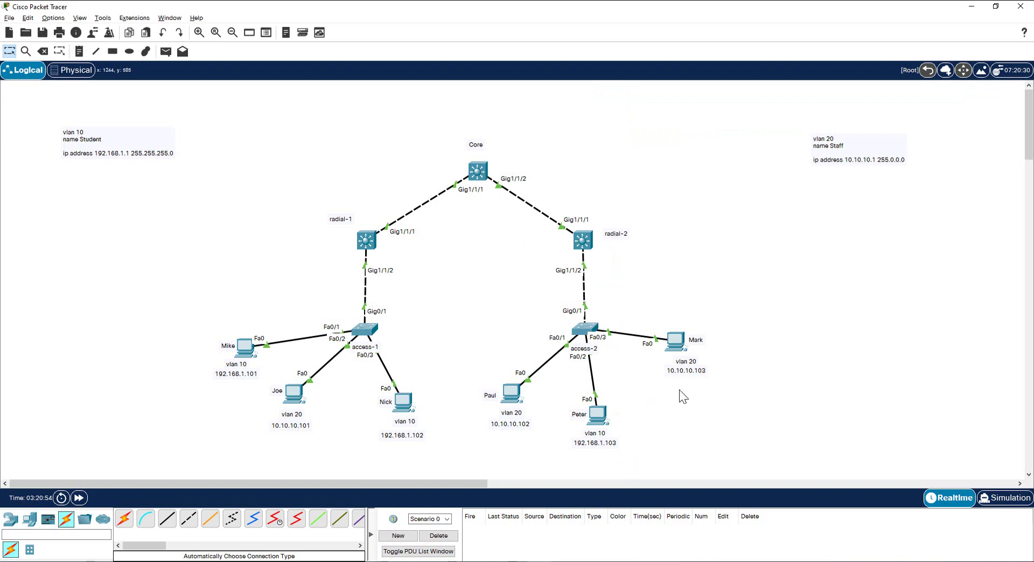
# Test inter-VLAN connectivity by running "ping 192.168.1.101" from the PC at 10.10.10.103
pyautogui.click(674, 340)
pyautogui.click(593, 149)
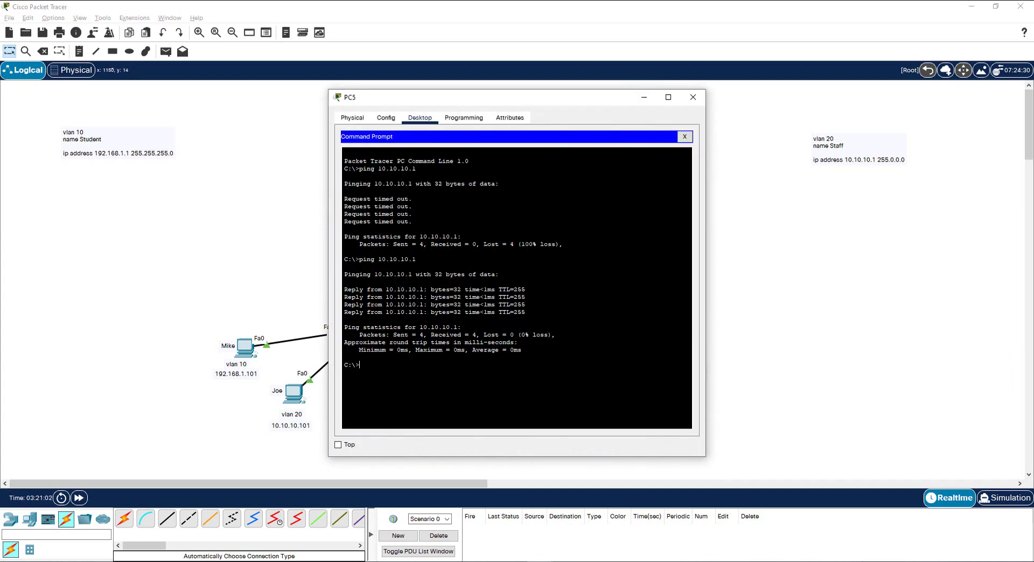
pyautogui.write('ping 192.168.1.101')
pyautogui.press('Return')
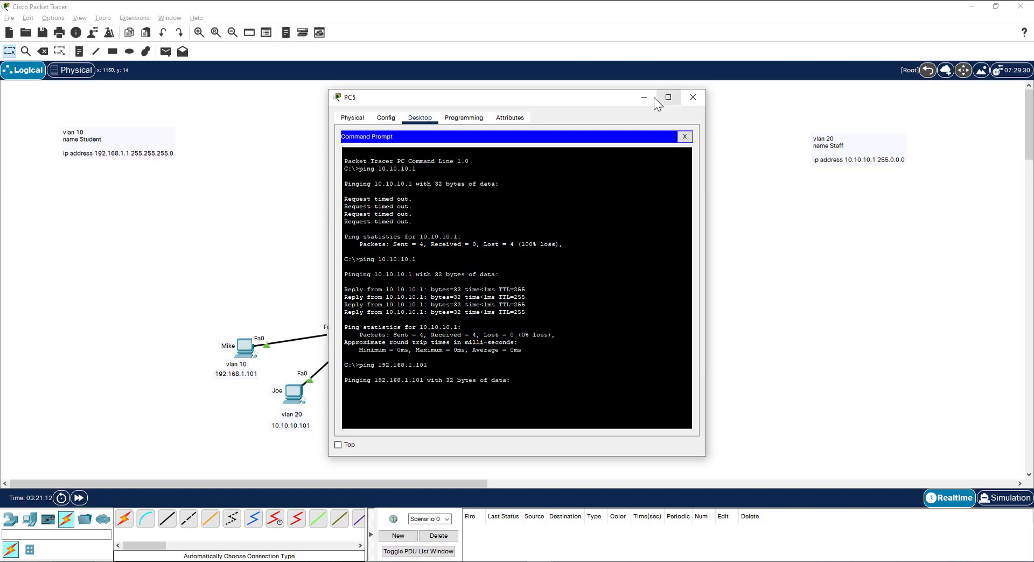
pyautogui.moveTo(596, 102); pyautogui.dragTo(974, 130)
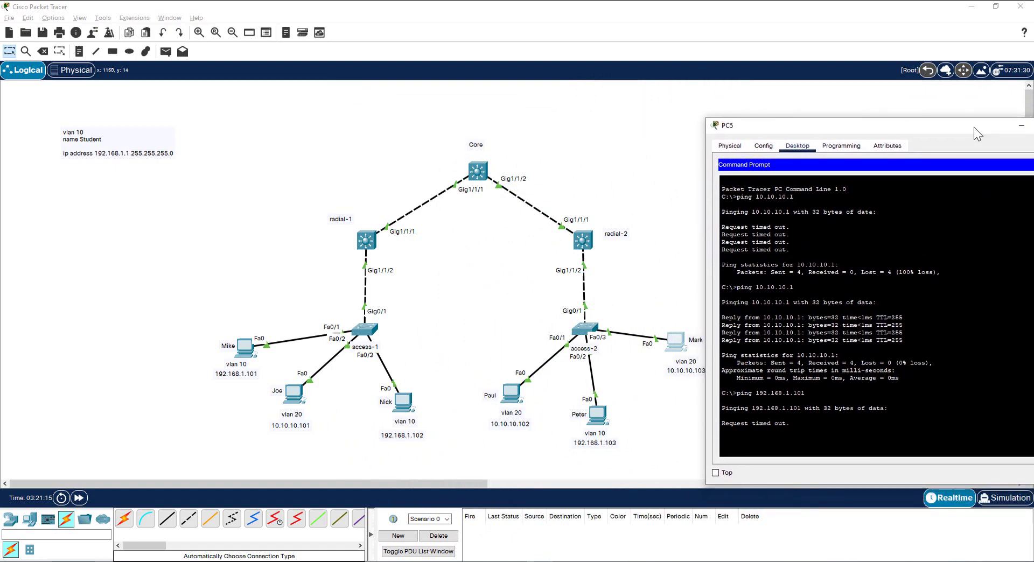
# Set the IPv4 default gateway of the PC at 10.10.10.103 to 10.10.10.1 and close its window
pyautogui.click(678, 345)
pyautogui.click(767, 147)
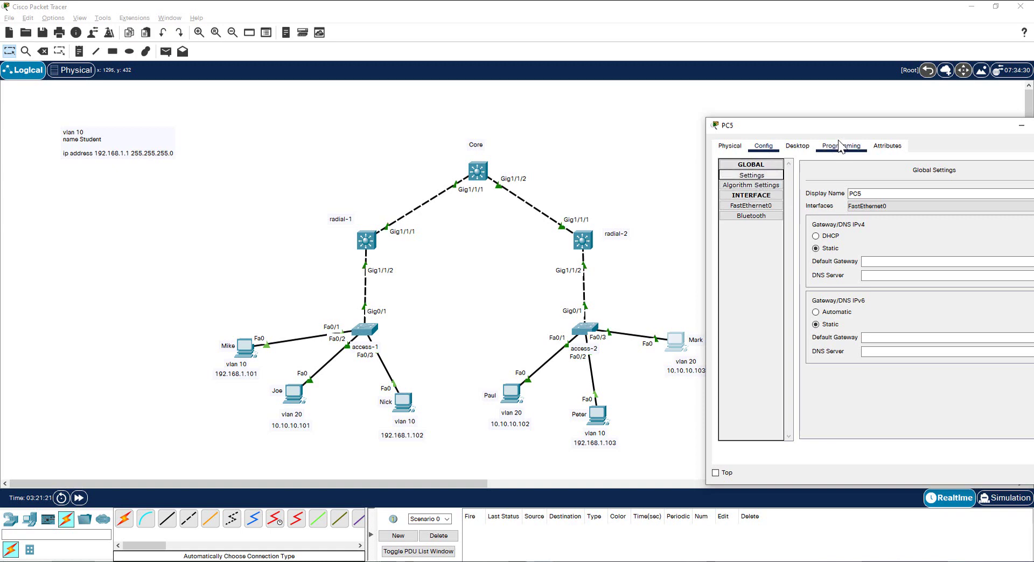
pyautogui.moveTo(829, 128); pyautogui.dragTo(662, 111)
pyautogui.click(720, 246)
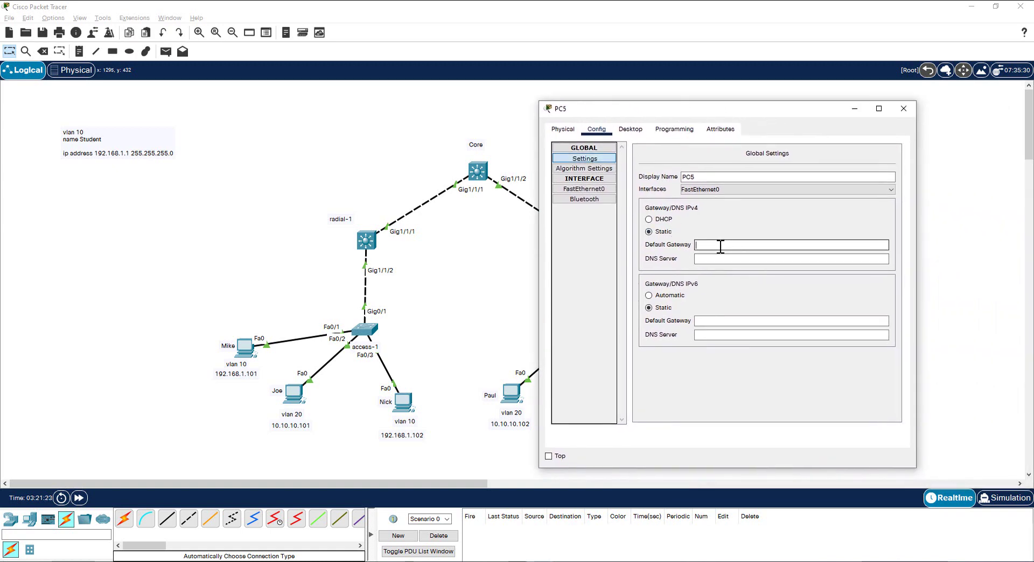
pyautogui.write('10.10.10.1')
pyautogui.click(903, 108)
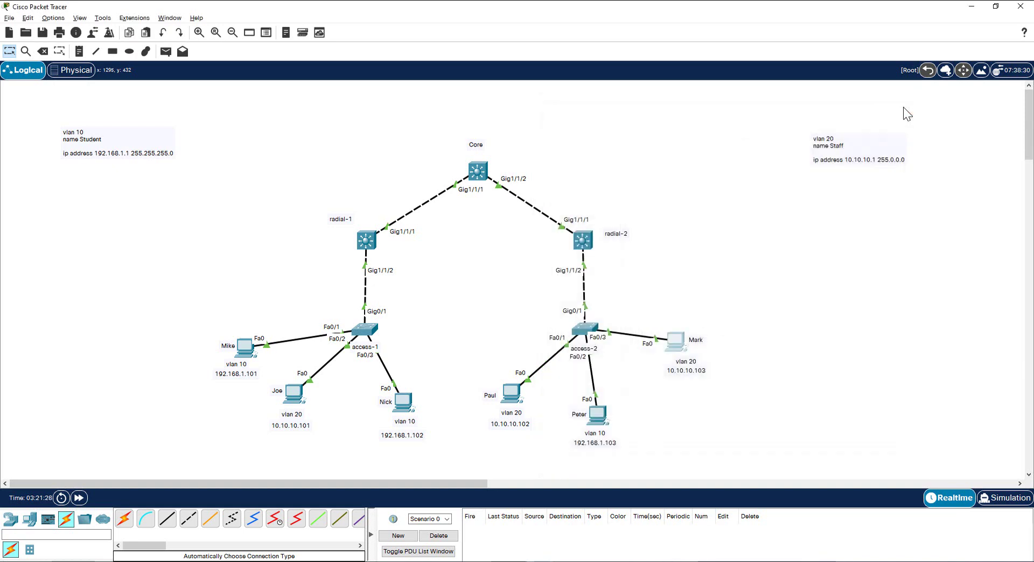
# Rerun "ping 192.168.1.101" from the command prompt of the PC at 10.10.10.103, keeping the network diagram in view
pyautogui.click(675, 339)
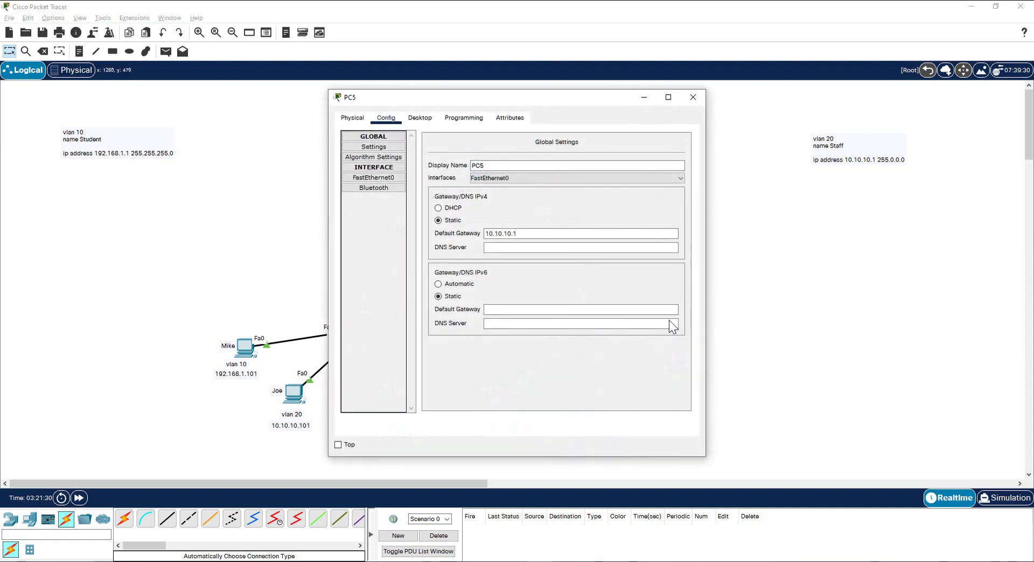
pyautogui.click(420, 117)
pyautogui.click(560, 164)
pyautogui.moveTo(539, 97); pyautogui.dragTo(665, 71)
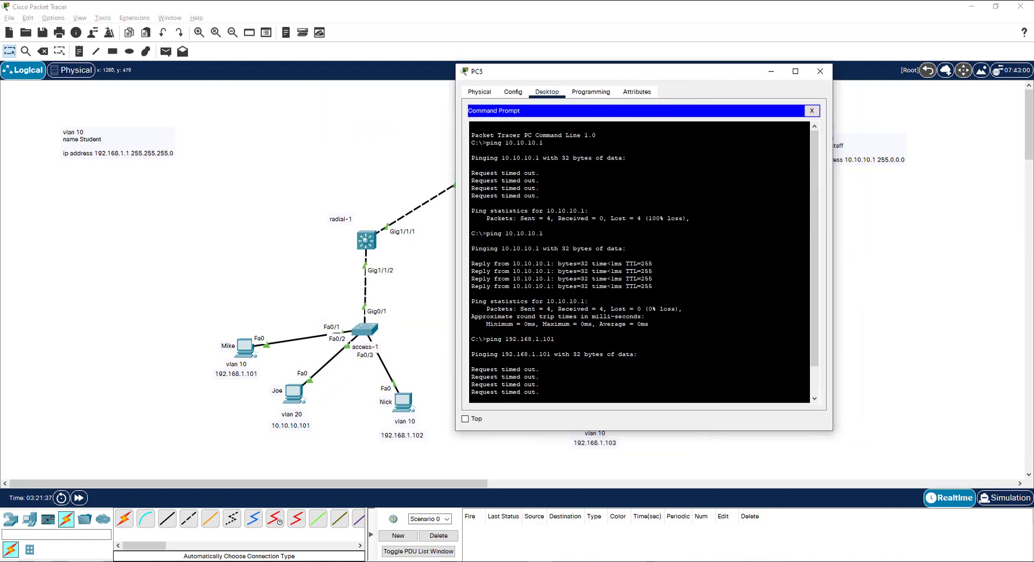
pyautogui.press('Return')
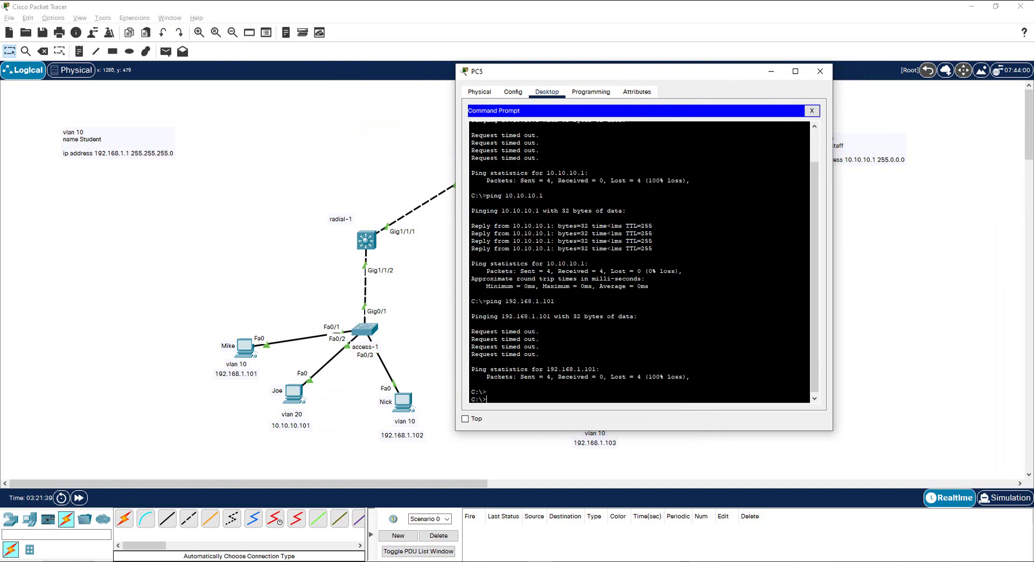
pyautogui.press('Up')
pyautogui.press('Return')
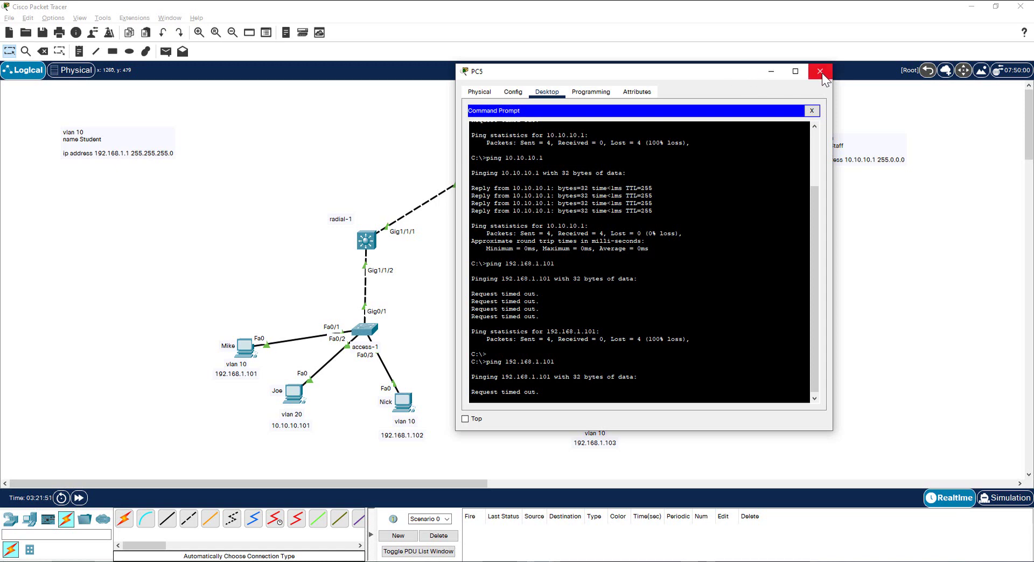
pyautogui.moveTo(722, 76); pyautogui.dragTo(853, 75)
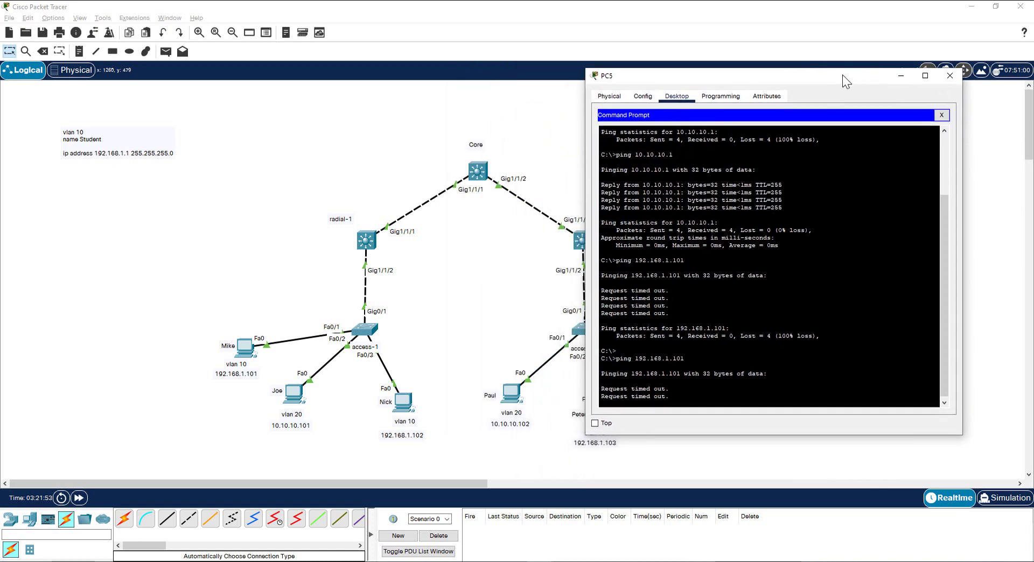
# Open the core switch's command-line interface
pyautogui.click(477, 165)
pyautogui.write('conf t')
pyautogui.press('Return')
pyautogui.write('ip routing')
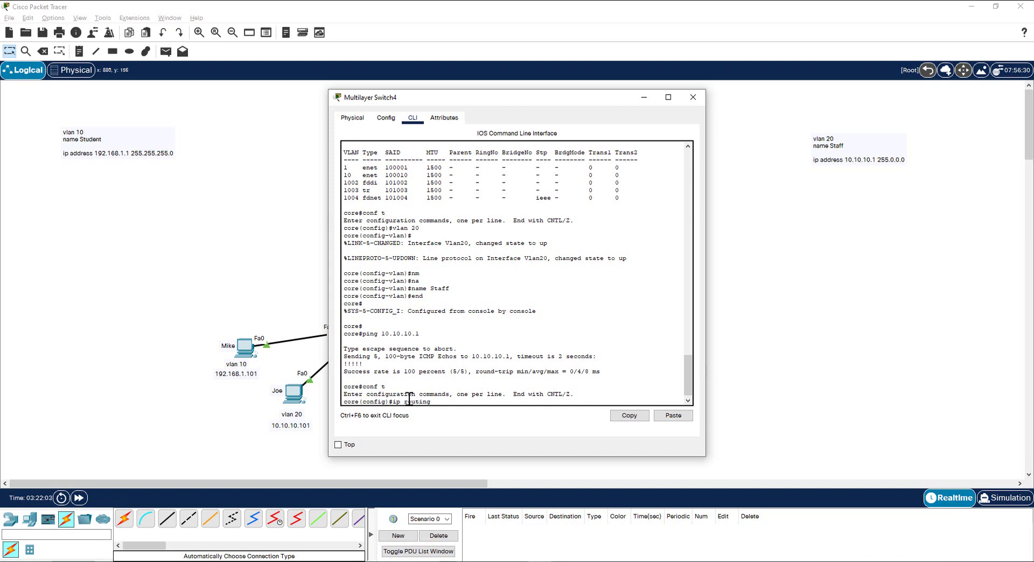
pyautogui.press('BackSpace')
pyautogui.press('BackSpace')
pyautogui.press('BackSpace')
pyautogui.press('BackSpace')
pyautogui.press('BackSpace')
pyautogui.press('BackSpace')
pyautogui.press('BackSpace')
pyautogui.press('BackSpace')
pyautogui.press('BackSpace')
pyautogui.write('end')
pyautogui.press('Return')
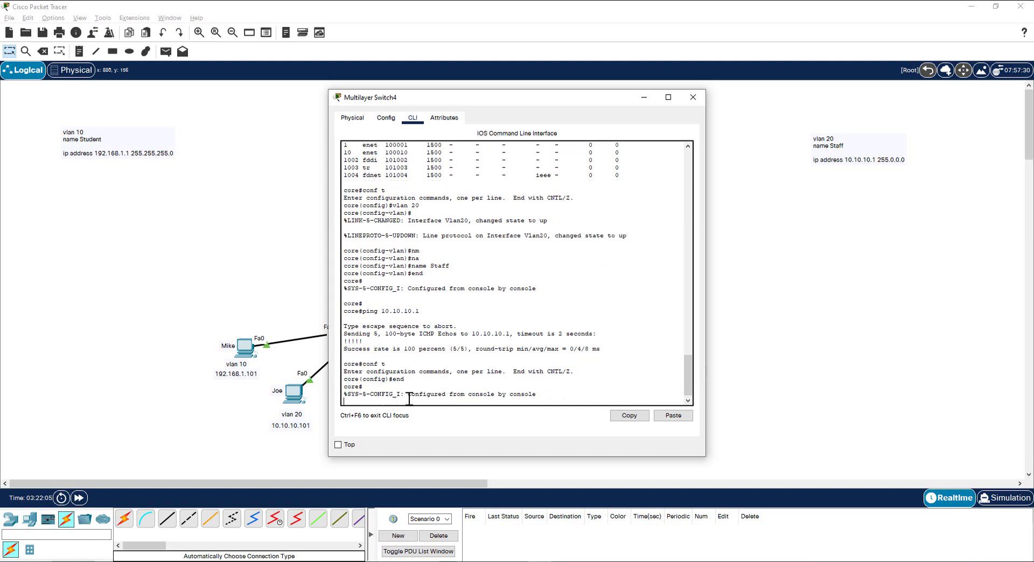
# Display the core switch's IP routing table by running "sh ip route" in privileged mode
pyautogui.press('Return')
pyautogui.write('sh ip')
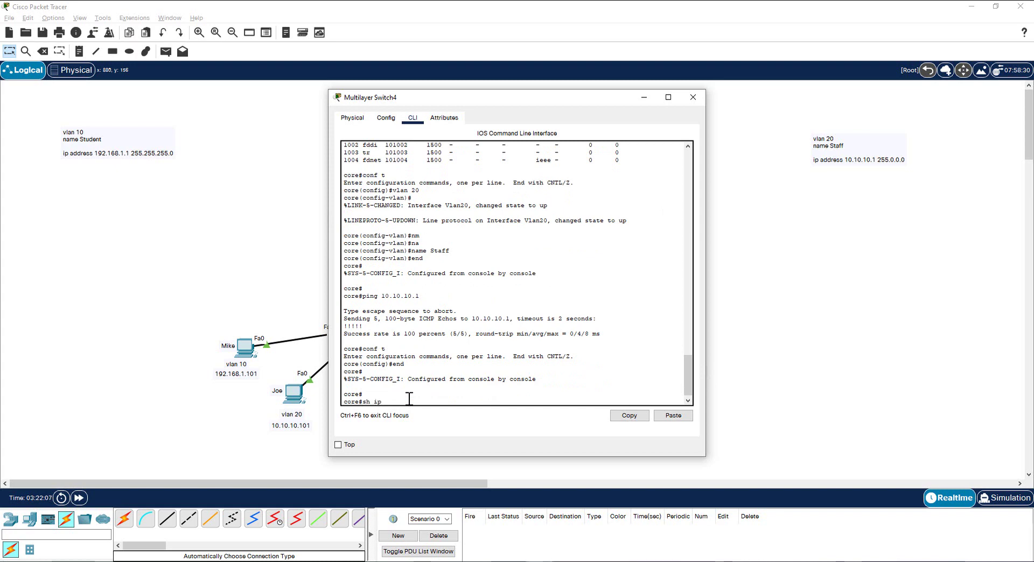
pyautogui.write(' route')
pyautogui.press('Return')
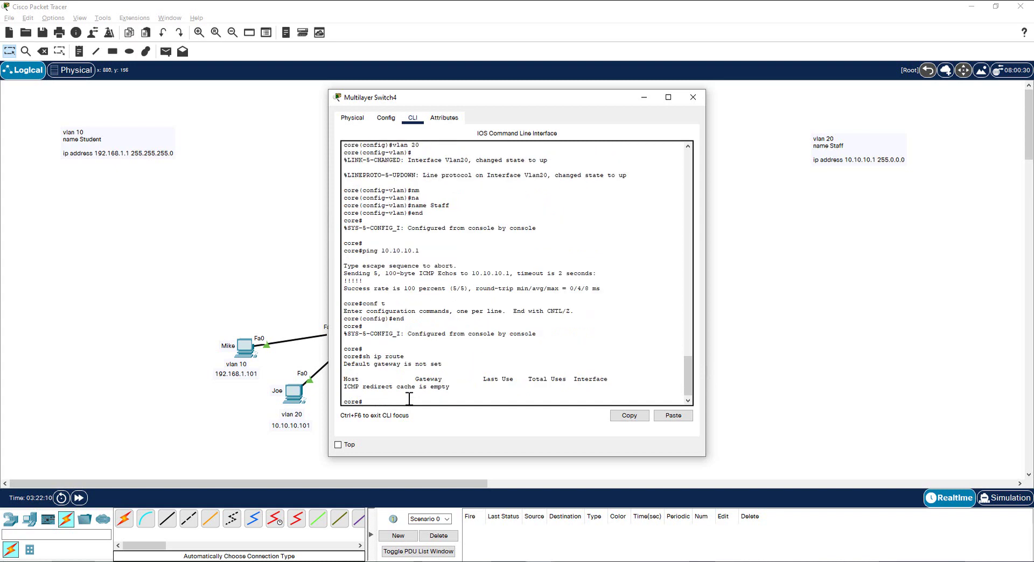
# Enable "ip routing" in the core switch's global configuration and return to privileged mode
pyautogui.write('conf t')
pyautogui.press('Return')
pyautogui.write('ip routing')
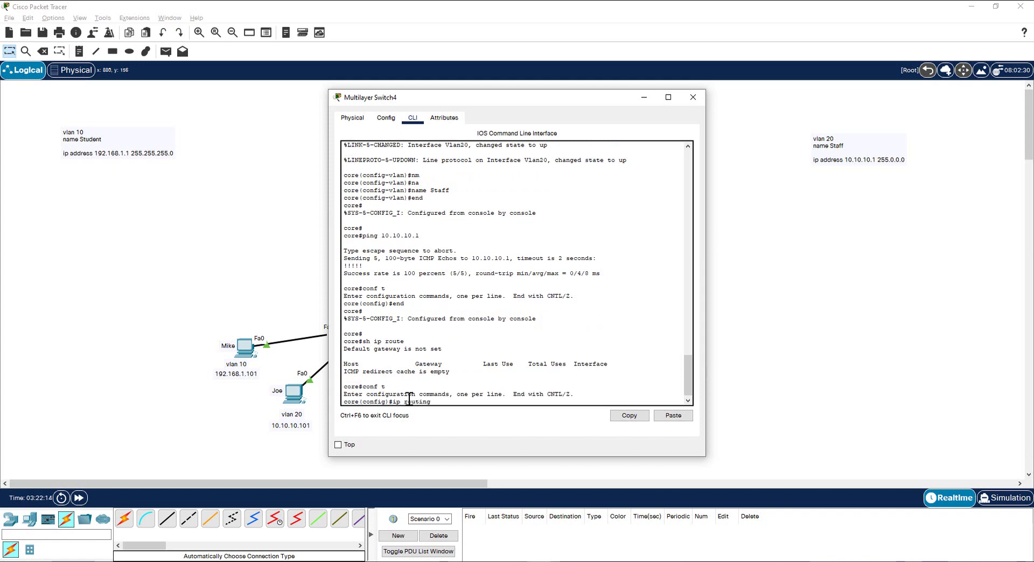
pyautogui.press('Return')
pyautogui.write('end')
pyautogui.press('Return')
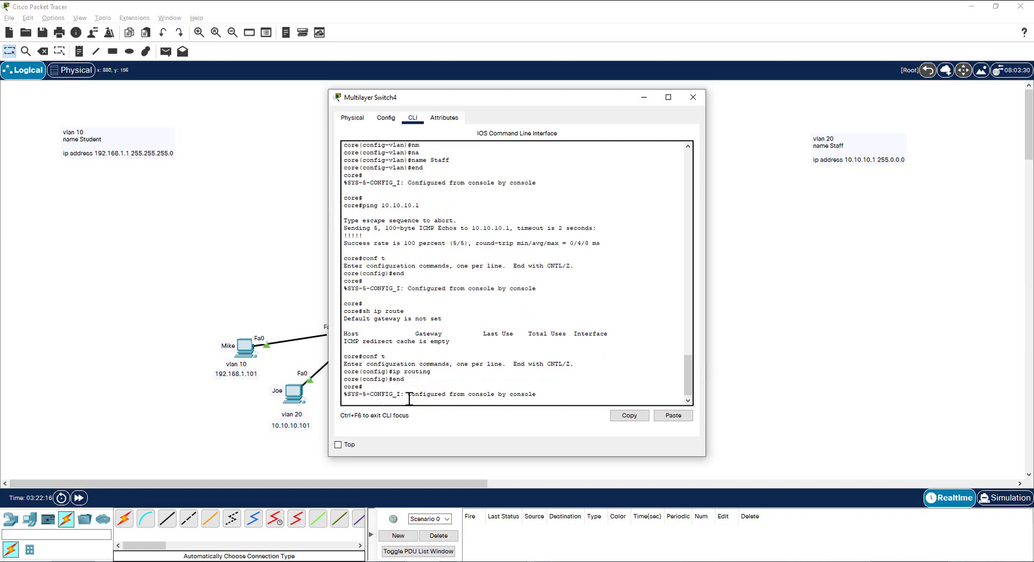
pyautogui.press('Return')
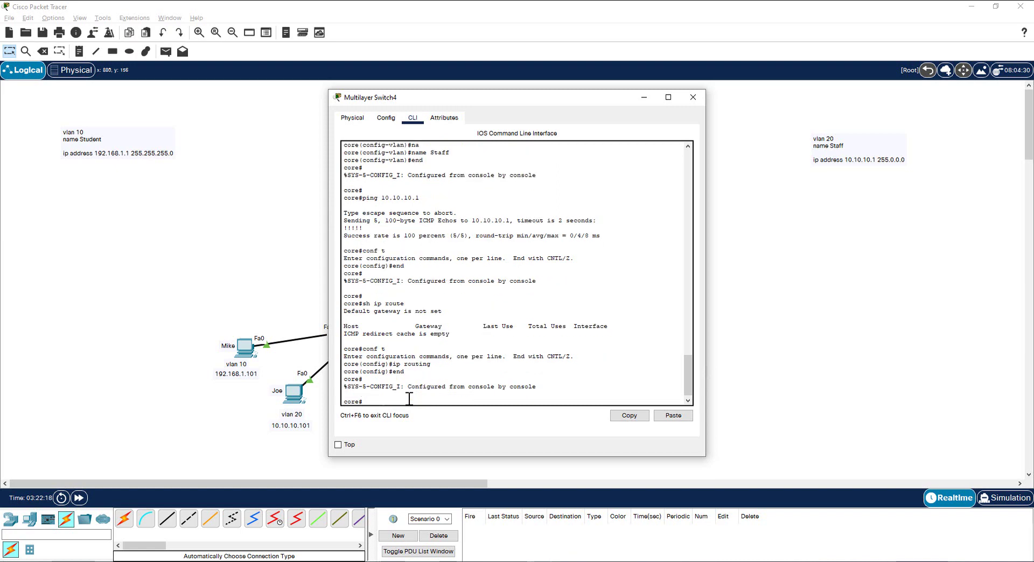
# Rerun "sh ip route" on the core switch, highlight the directly connected VLAN routes, and close the switch window
pyautogui.write('sh ip route')
pyautogui.press('Return')
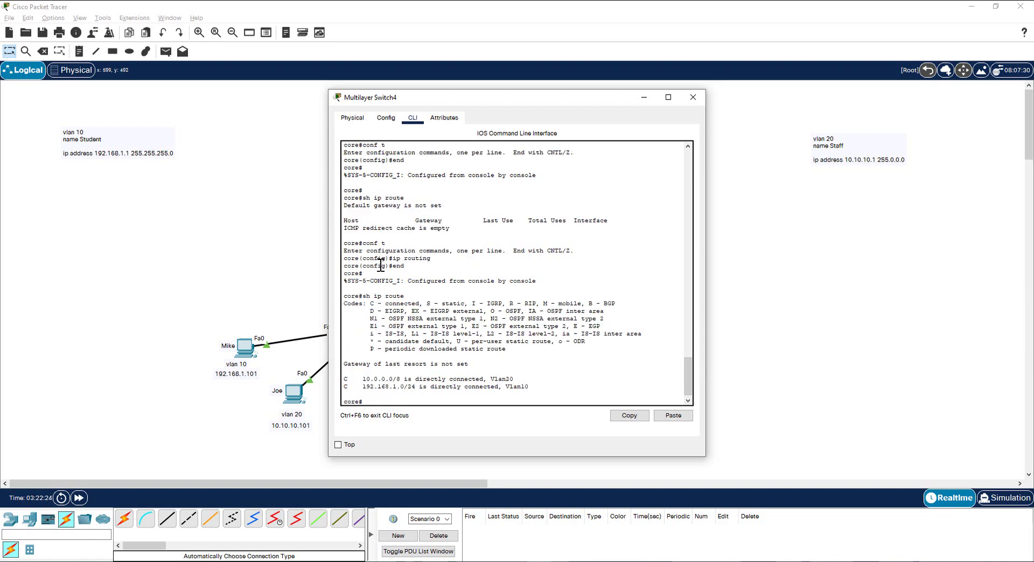
pyautogui.moveTo(345, 380); pyautogui.dragTo(545, 390)
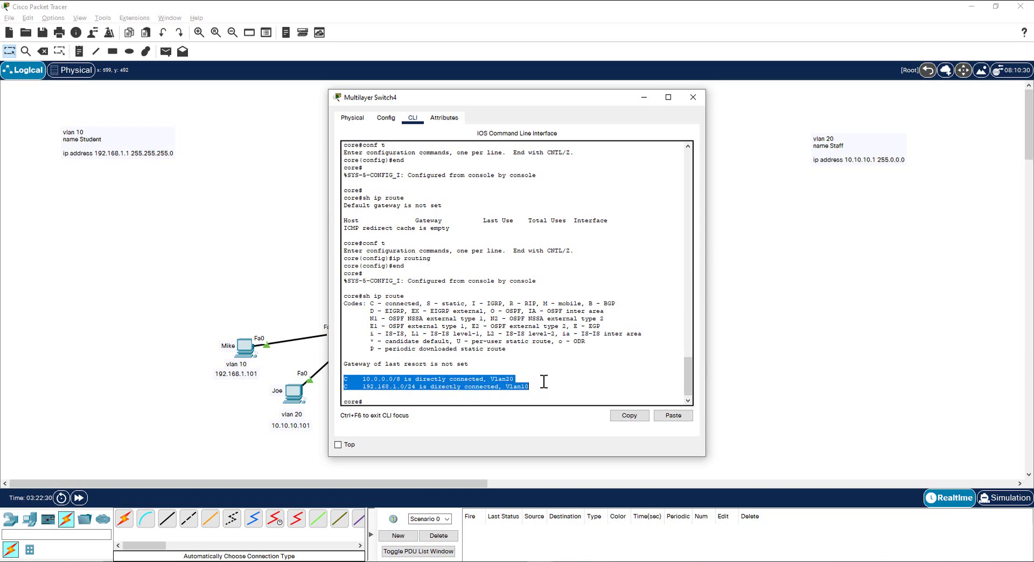
pyautogui.click(544, 381)
pyautogui.click(693, 97)
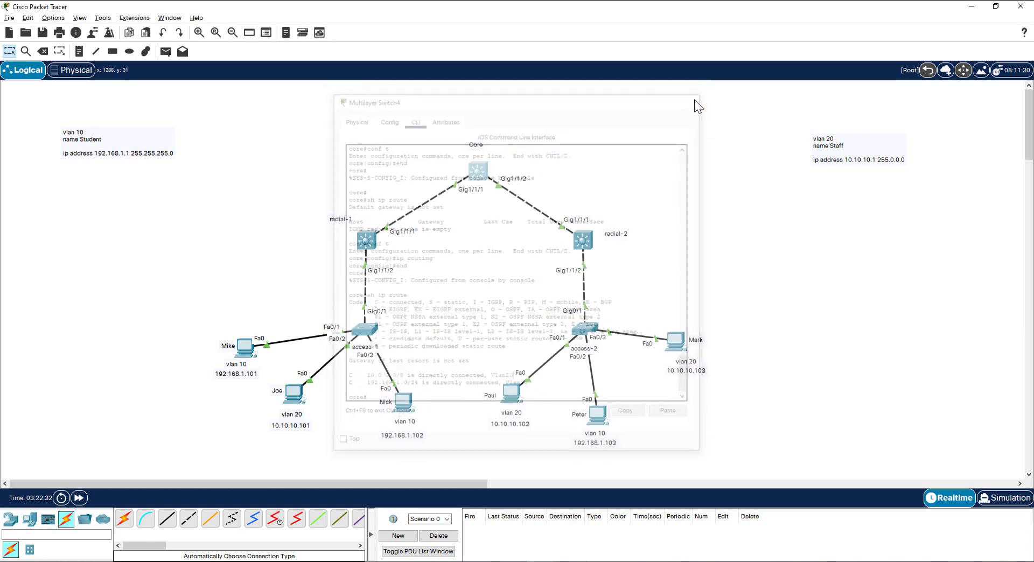
# Repeat the ping to 192.168.1.101 from the command prompt of the PC at 10.10.10.103
pyautogui.click(676, 343)
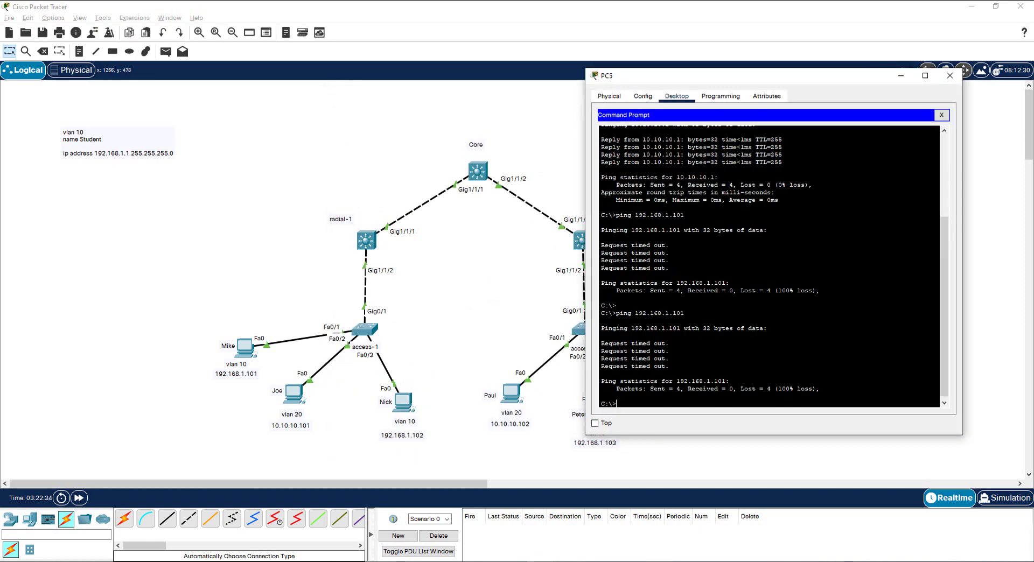
pyautogui.press('Return')
pyautogui.press('Return')
pyautogui.press('Return')
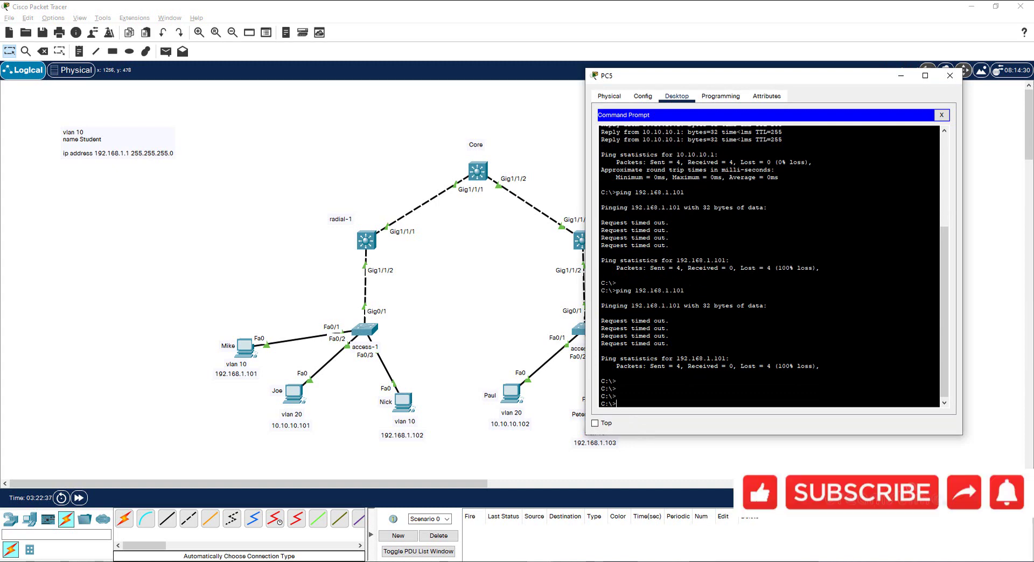
pyautogui.press('Up')
pyautogui.press('Return')
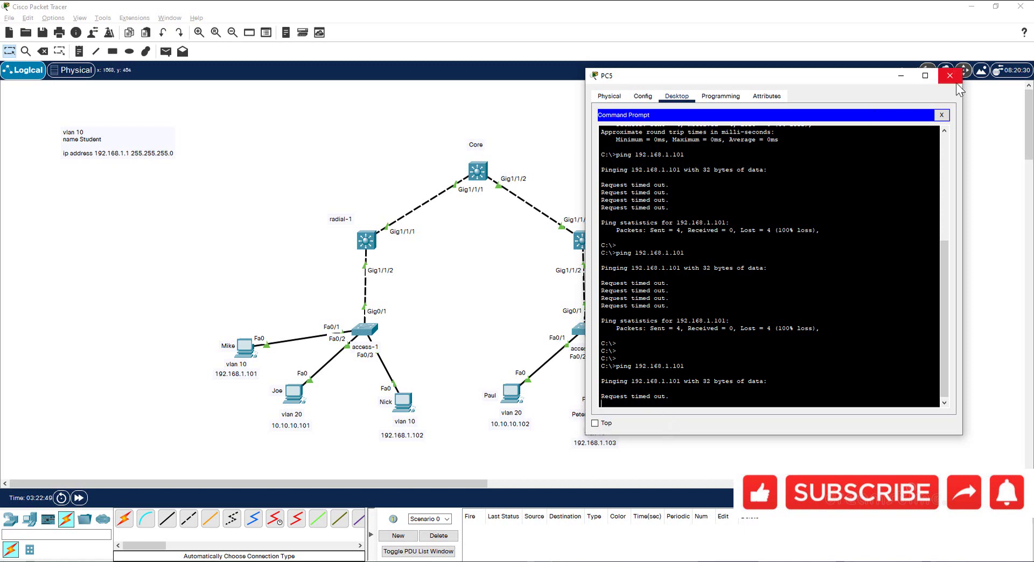
# Set the IPv4 default gateway of the PC at 192.168.1.101 to 192.168.1.1 and close its window
pyautogui.click(244, 350)
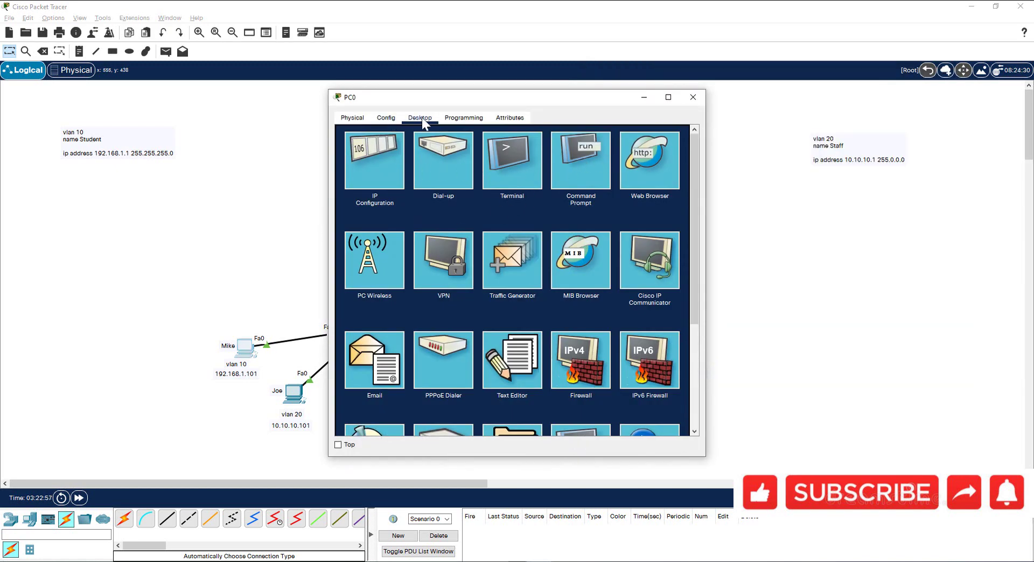
pyautogui.click(386, 115)
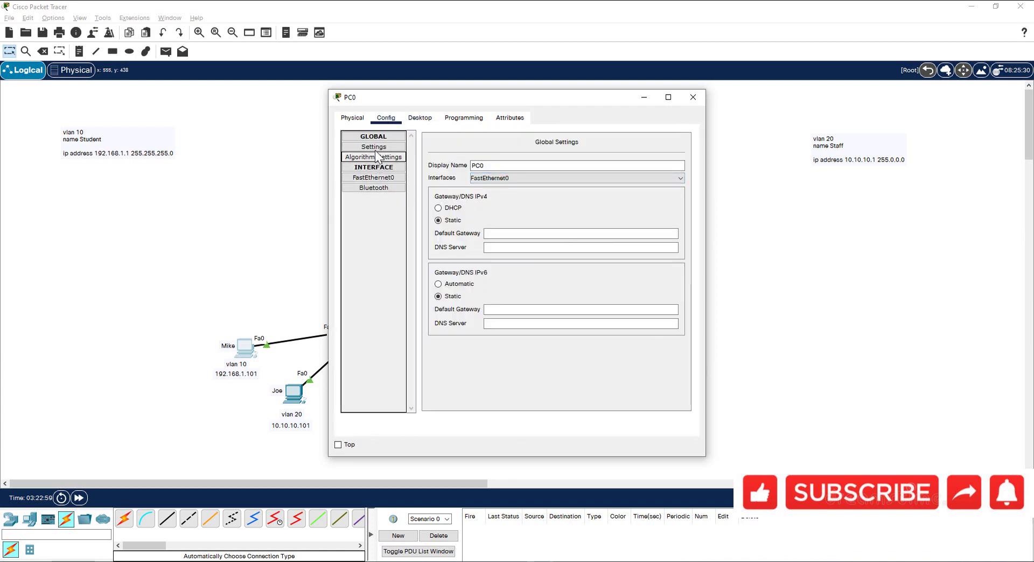
pyautogui.click(494, 234)
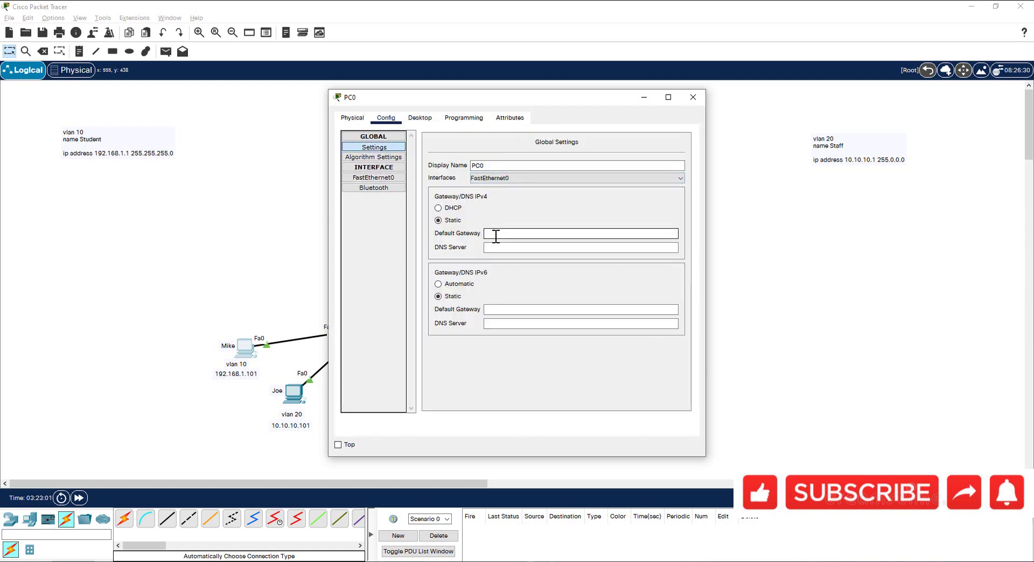
pyautogui.write('192.168.1.1')
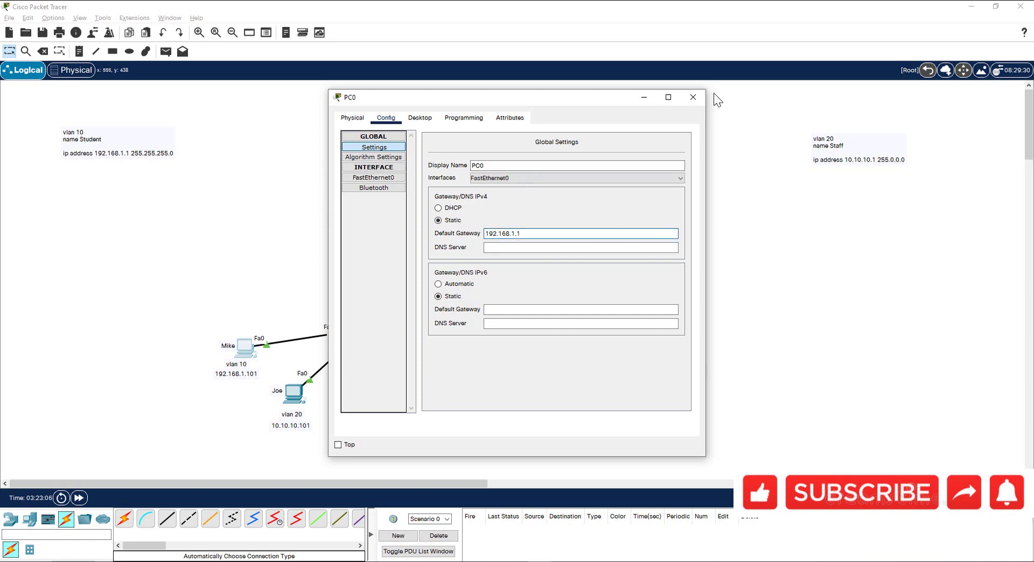
pyautogui.click(693, 97)
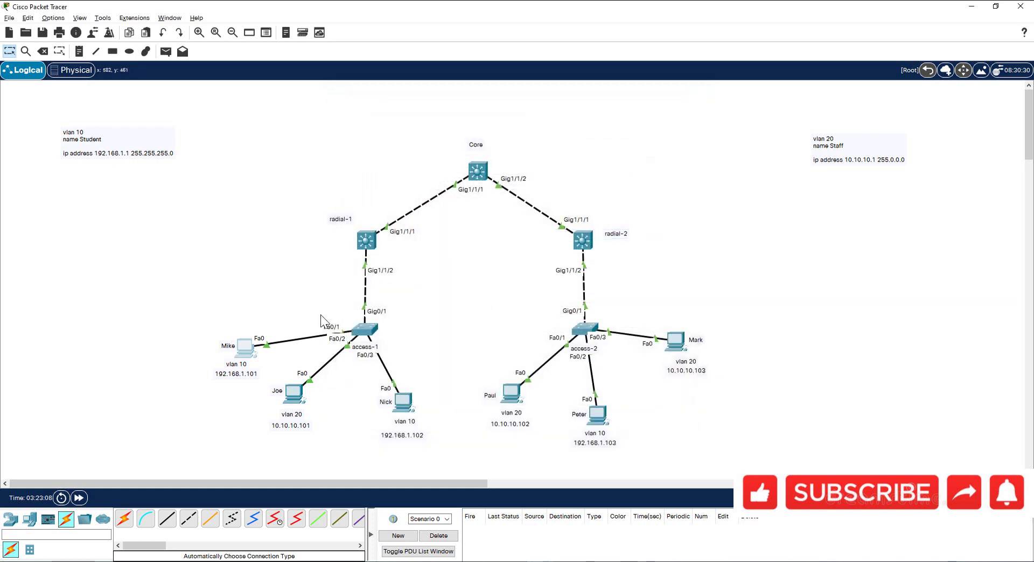
# Retest inter-VLAN connectivity by running "ping 192.168.1.101" again from the PC at 10.10.10.103
pyautogui.click(676, 343)
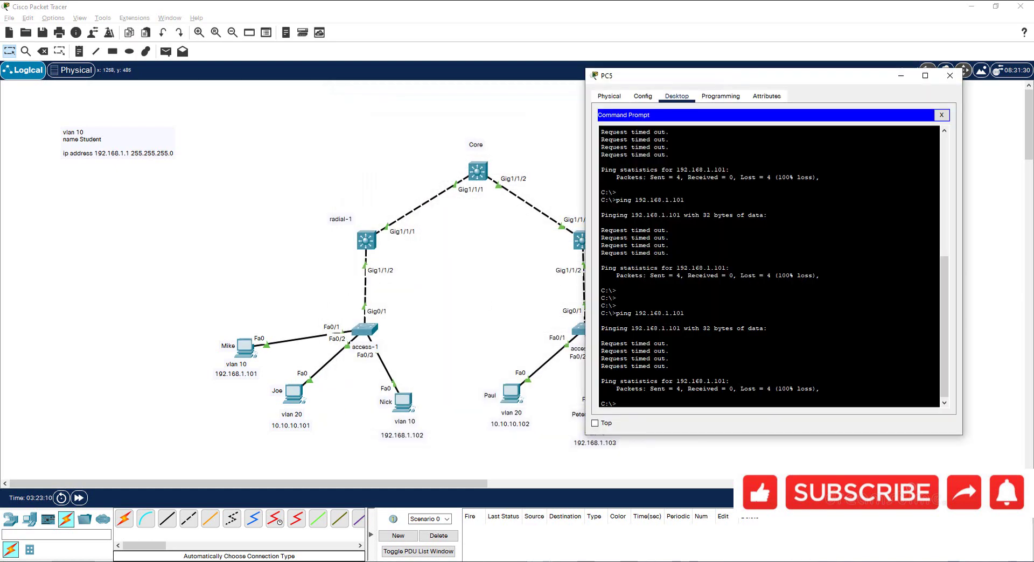
pyautogui.press('Return')
pyautogui.press('Return')
pyautogui.press('Up')
pyautogui.press('Return')
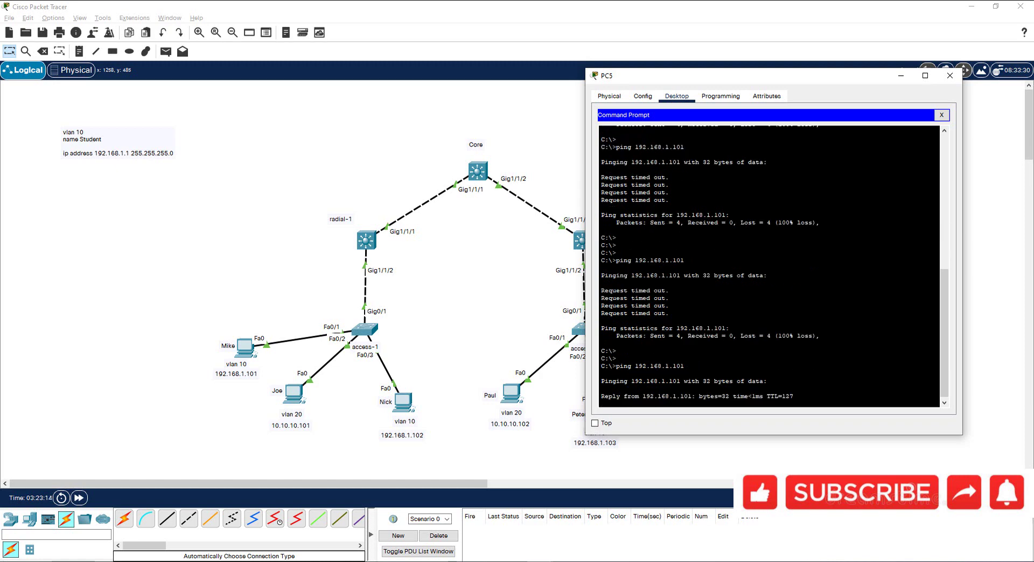